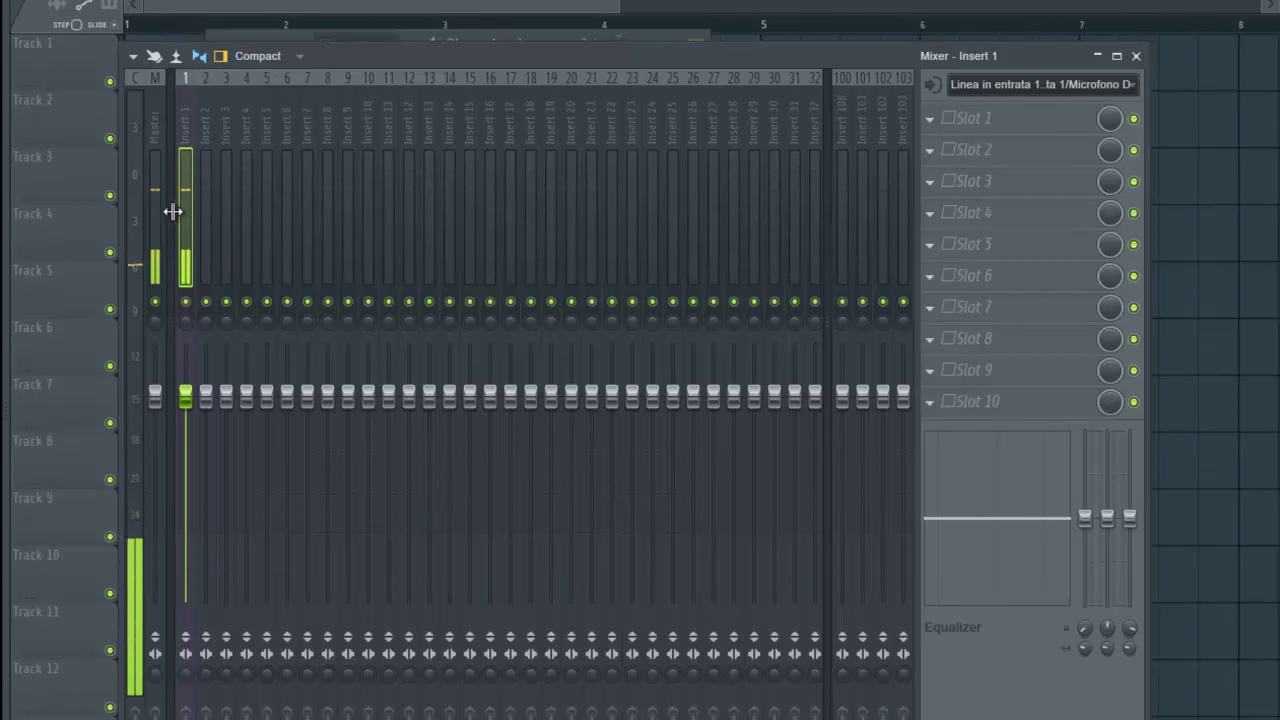
- Load Edison in slot 10 of mixer track Insert 1 and record a short microphone sound with it
click(932, 404)
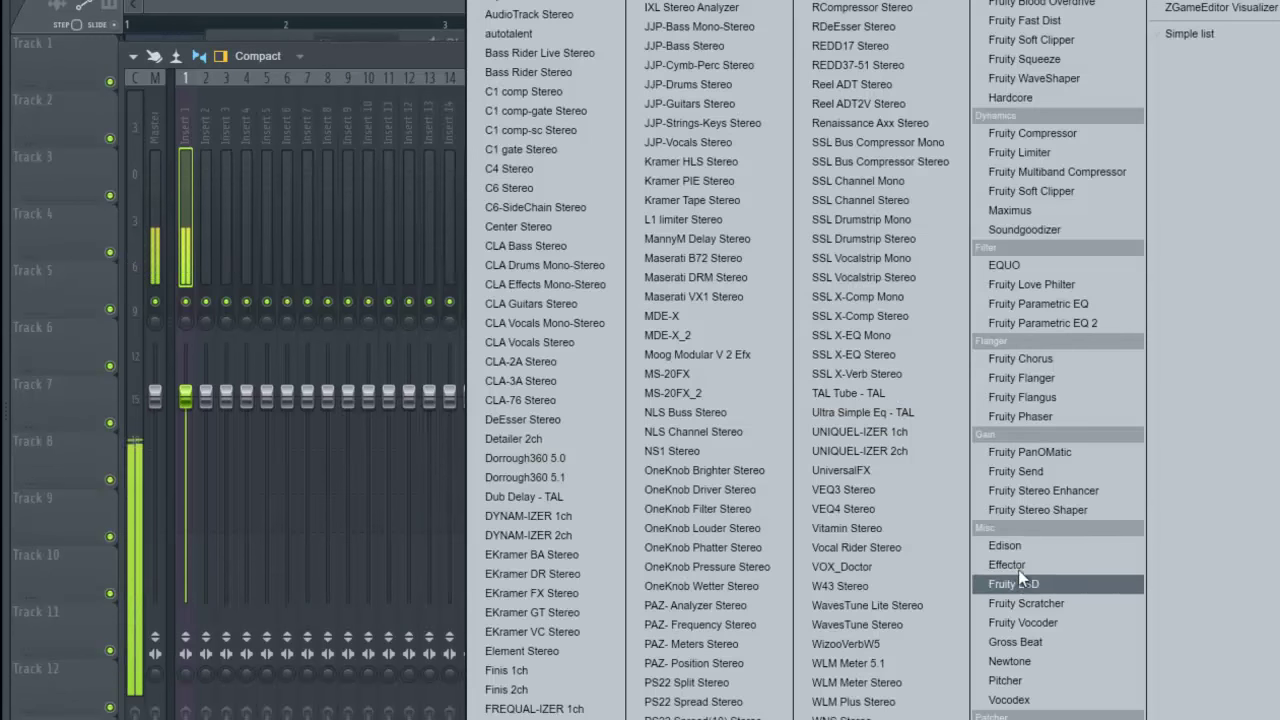
click(1017, 544)
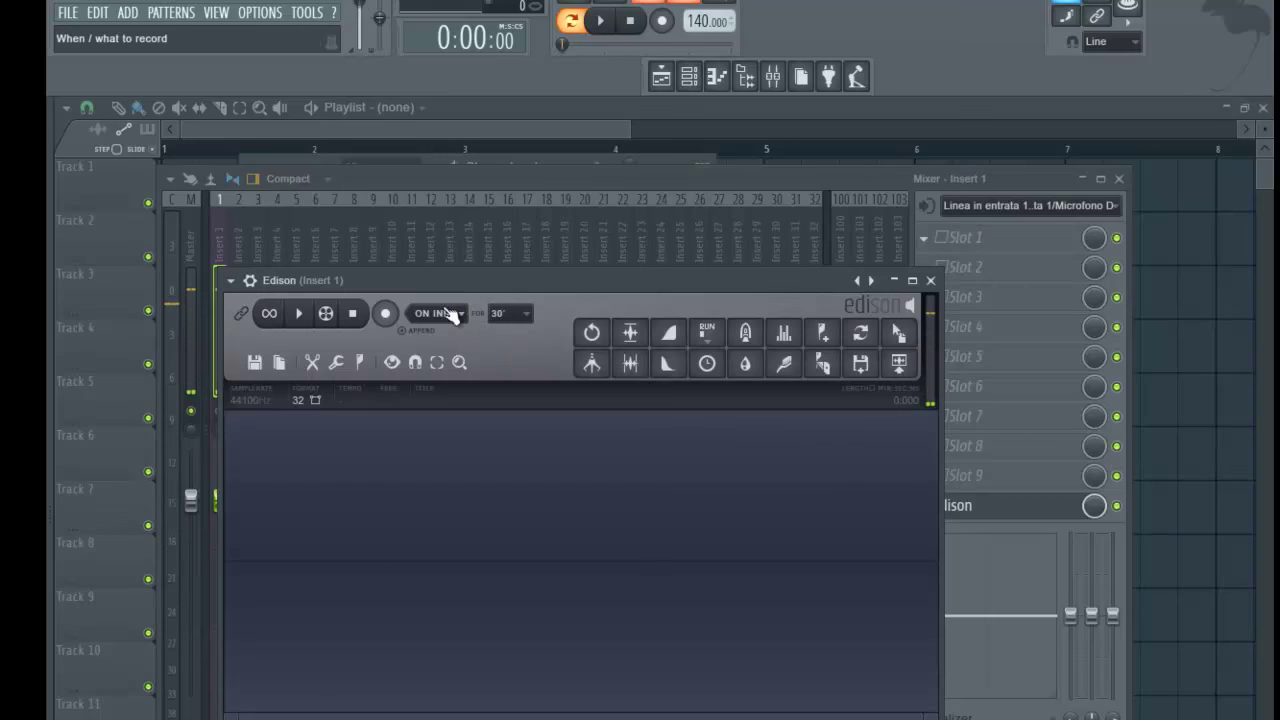
click(388, 315)
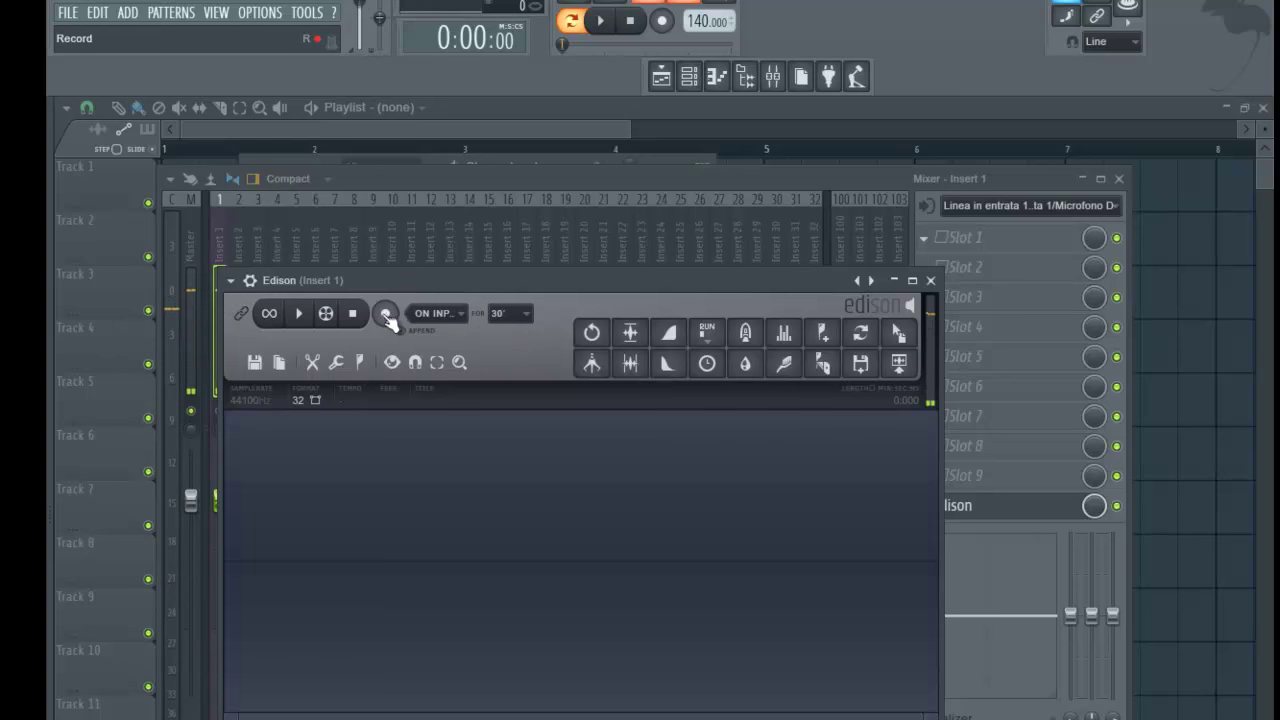
click(387, 316)
click(355, 315)
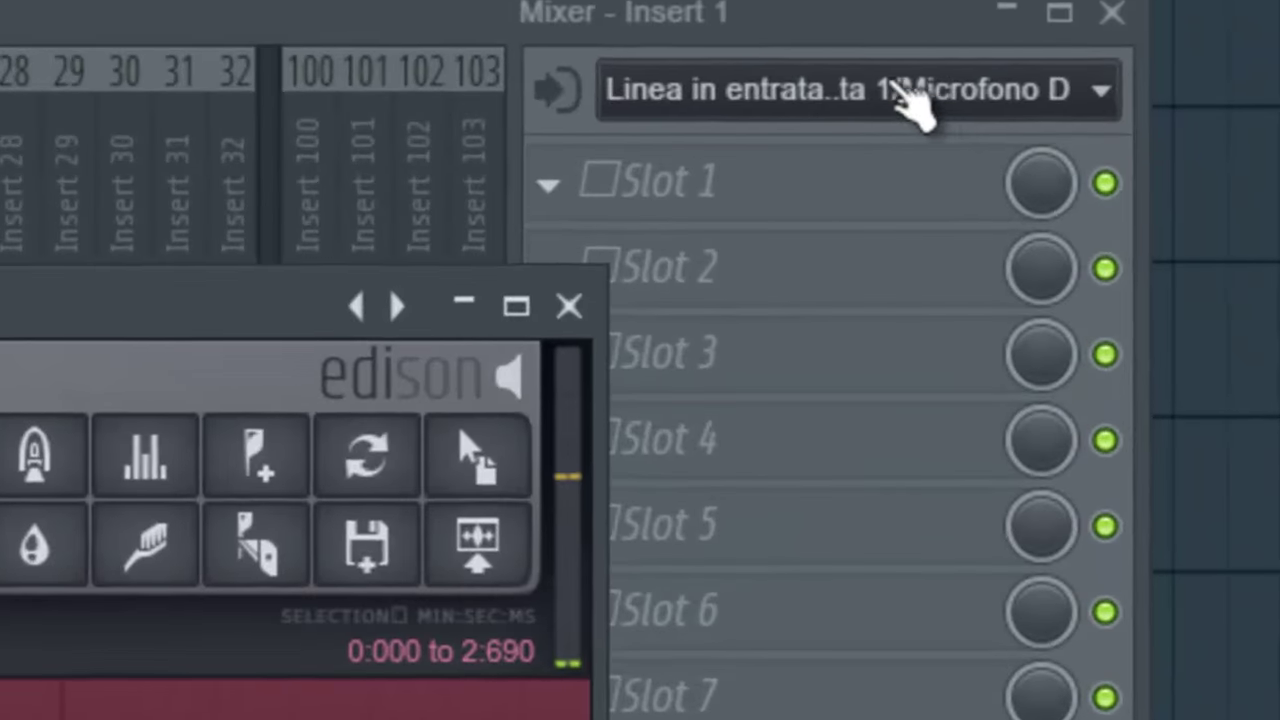
- Set the Insert 1 audio input to (none) and play back the recorded sound in Edison
click(904, 93)
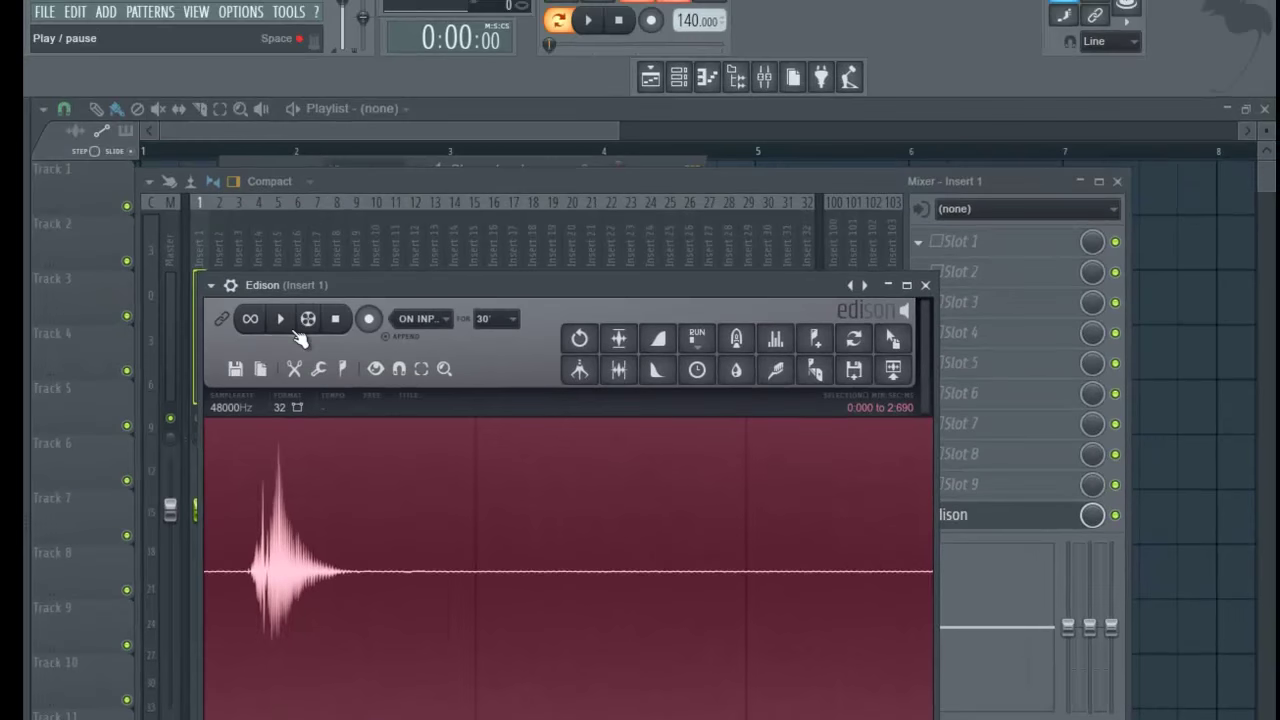
click(297, 335)
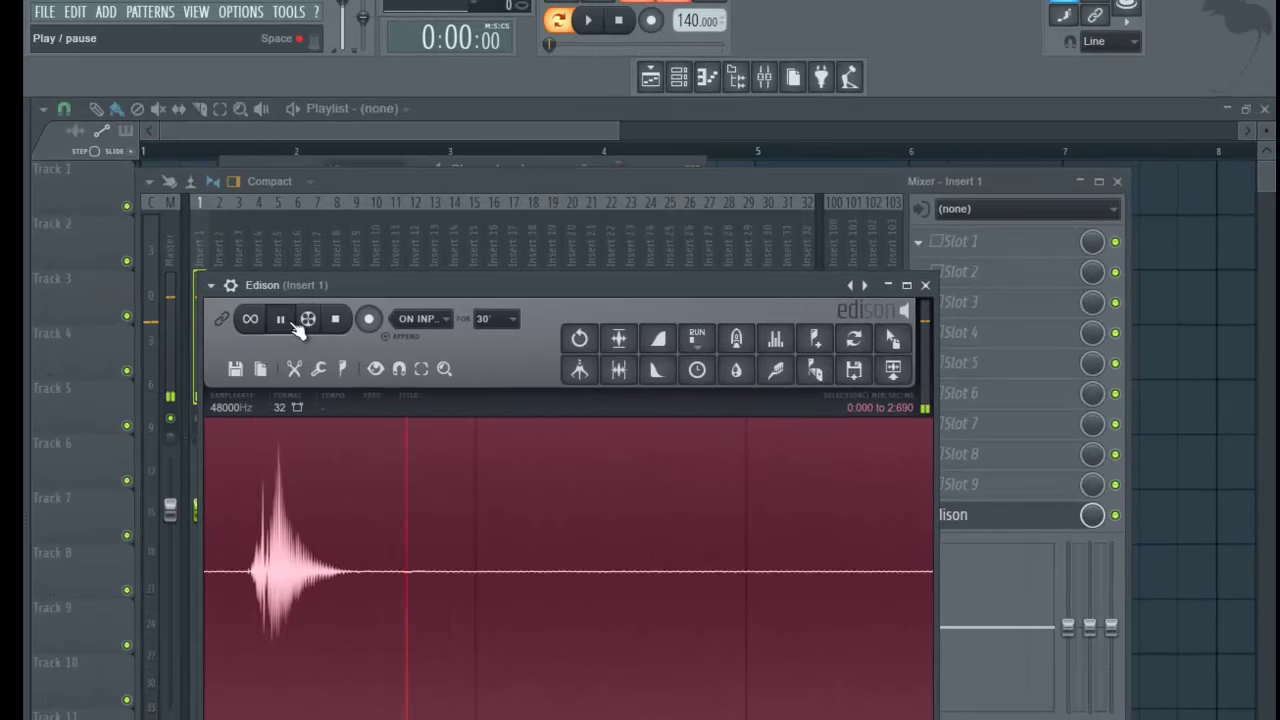
click(336, 320)
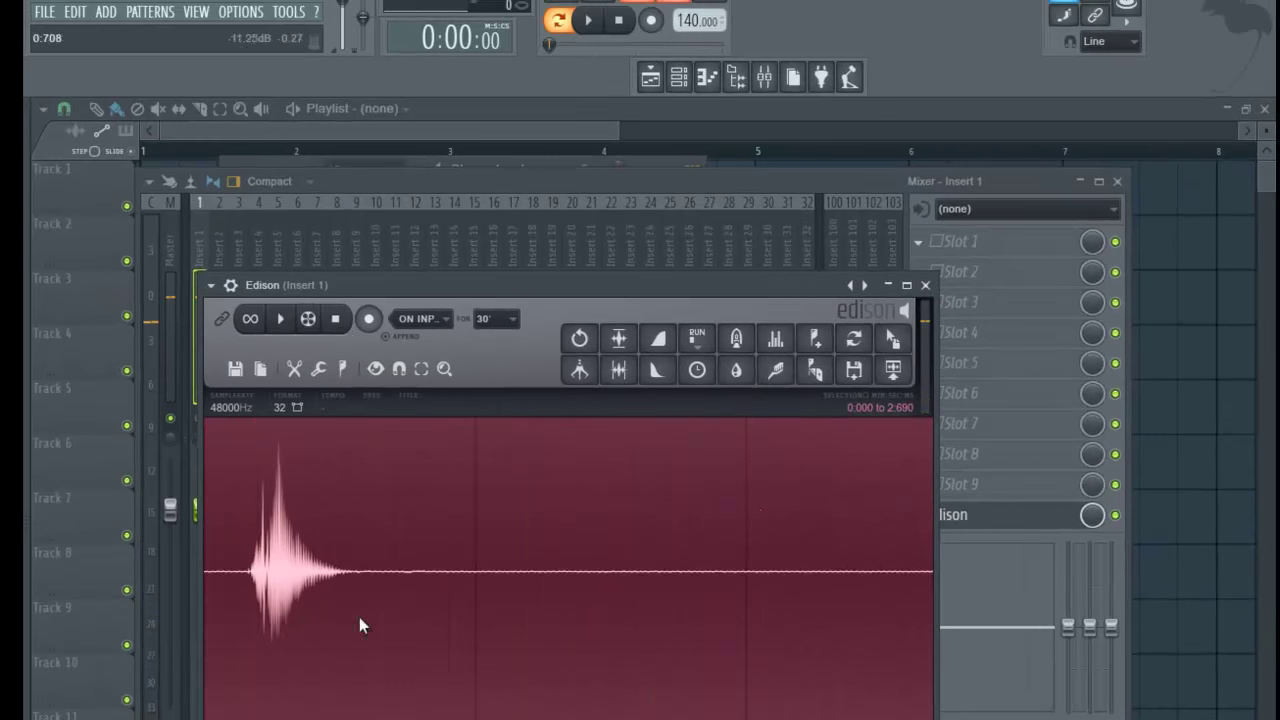
- Move the Edison window up over the mixer, close it, and reopen it from its effect slot
drag(455, 351, 562, 307)
drag(572, 255, 514, 206)
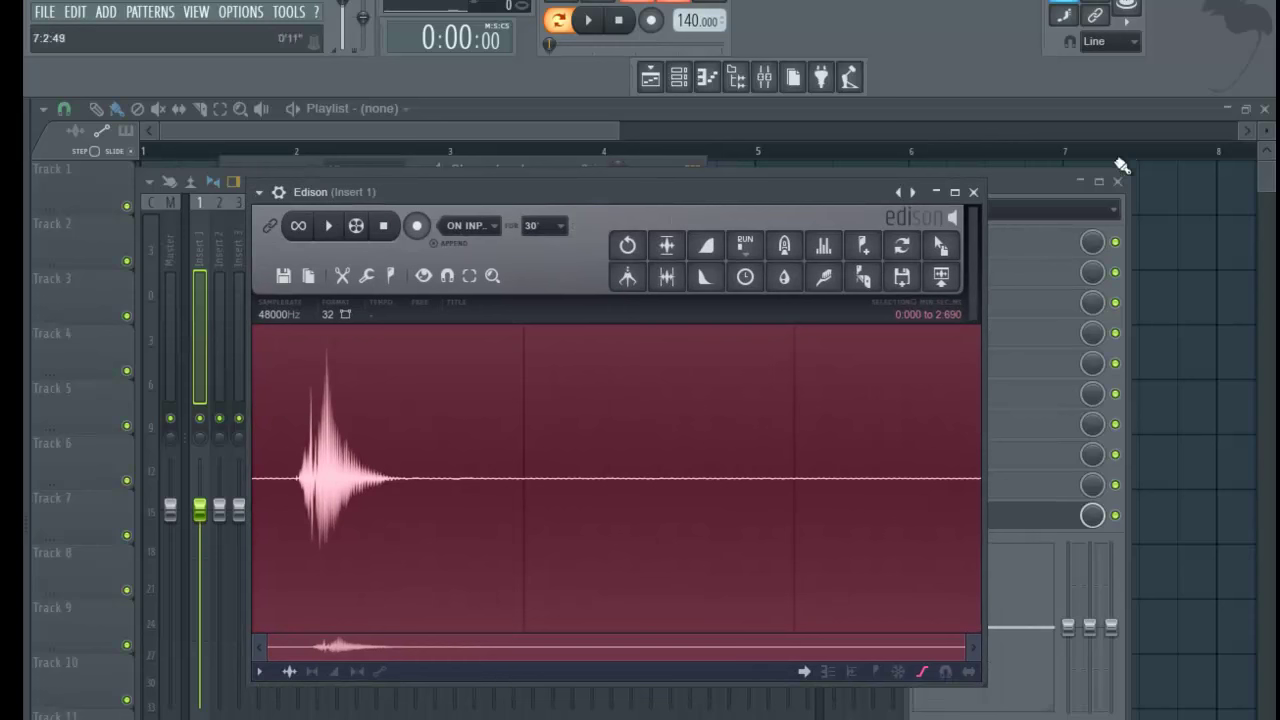
click(1008, 189)
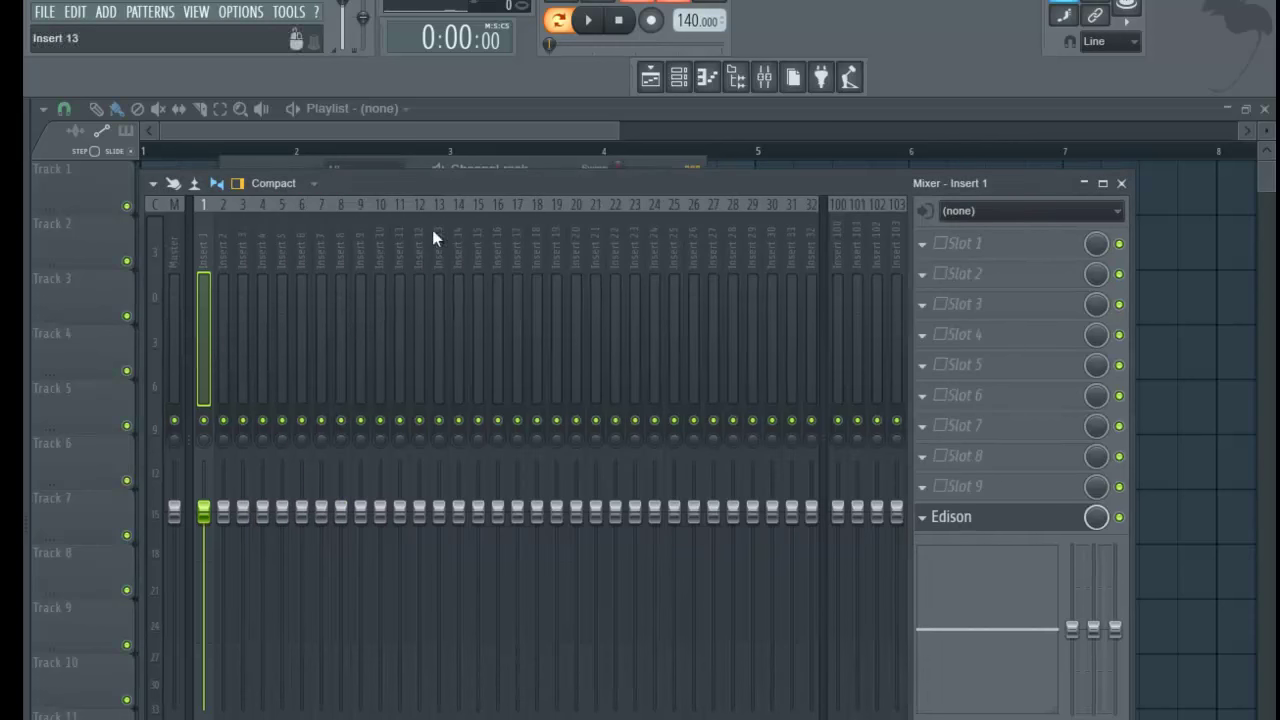
click(955, 517)
- Audition the entire recording, and select and audition only its first 0.643 seconds containing the sound
click(462, 436)
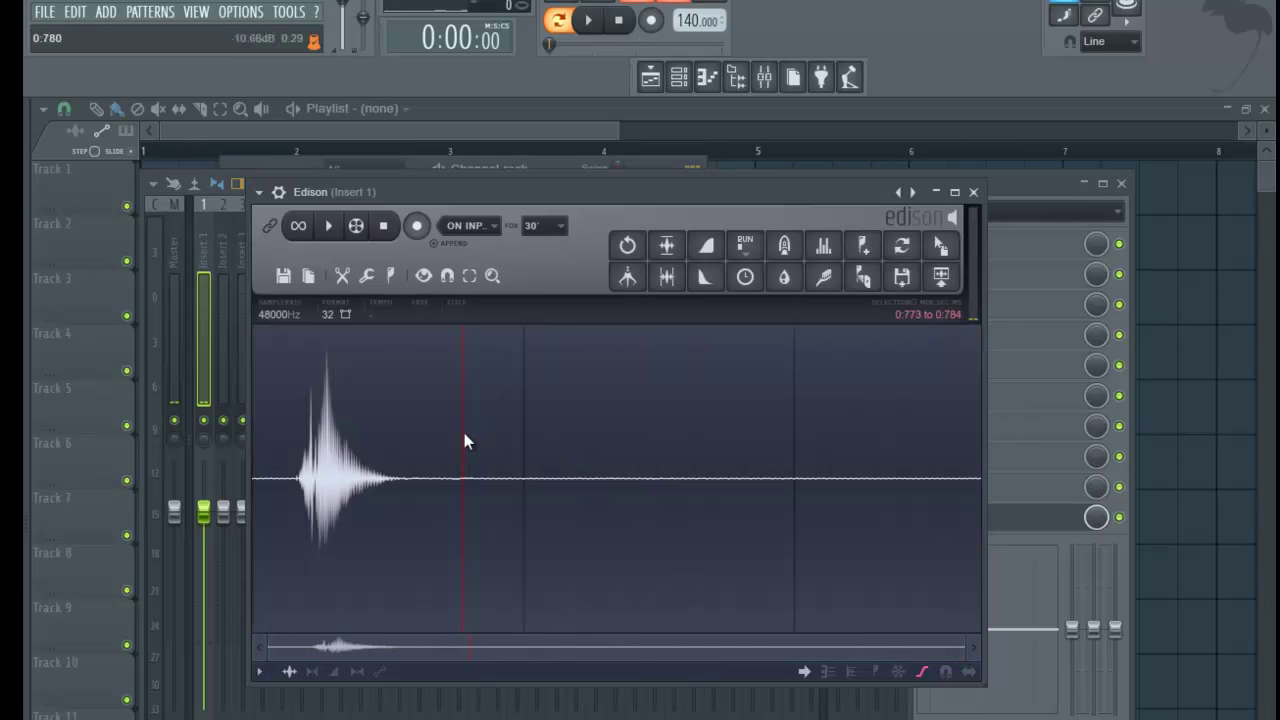
drag(464, 448, 1265, 410)
key(space)
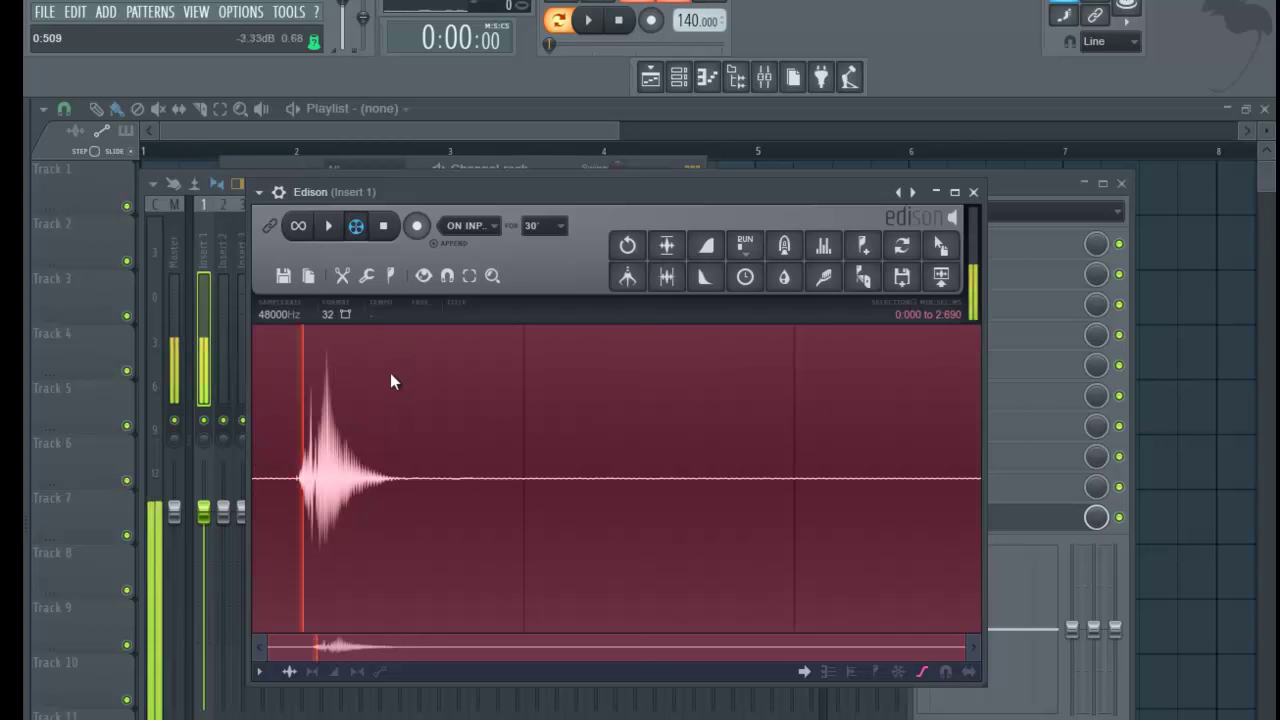
drag(428, 474, 232, 501)
key(space)
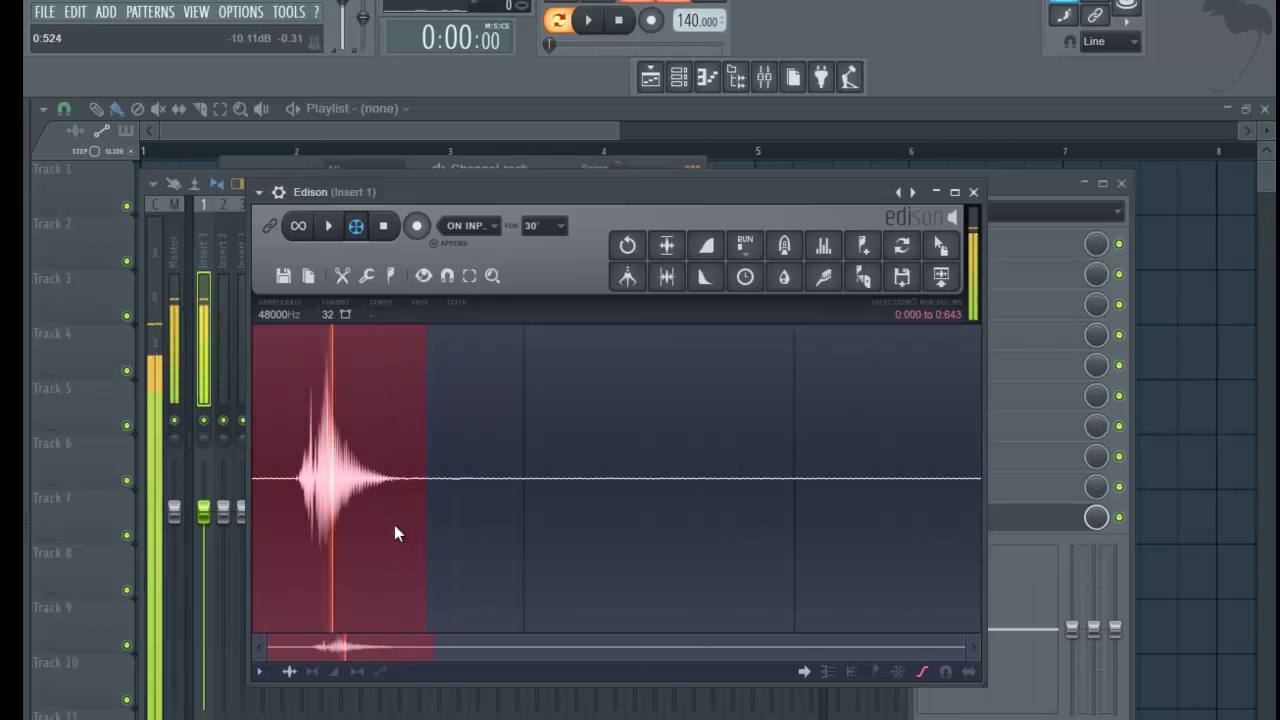
key(space)
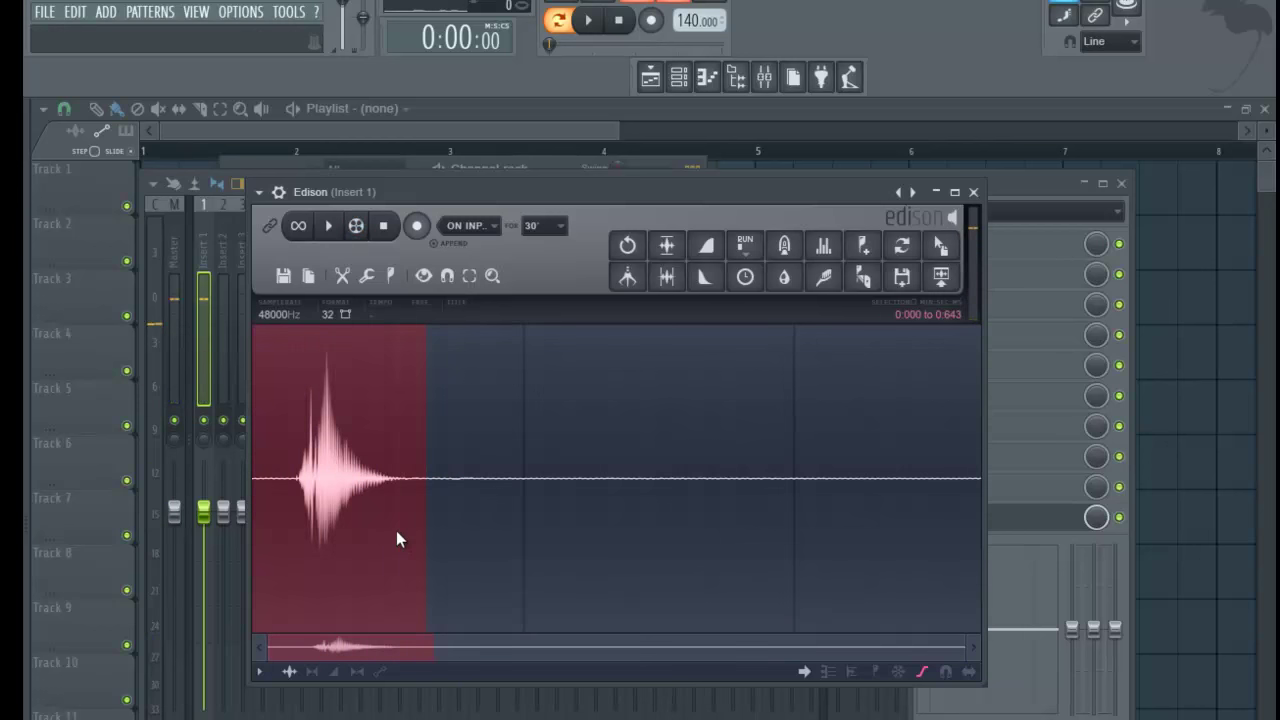
key(space)
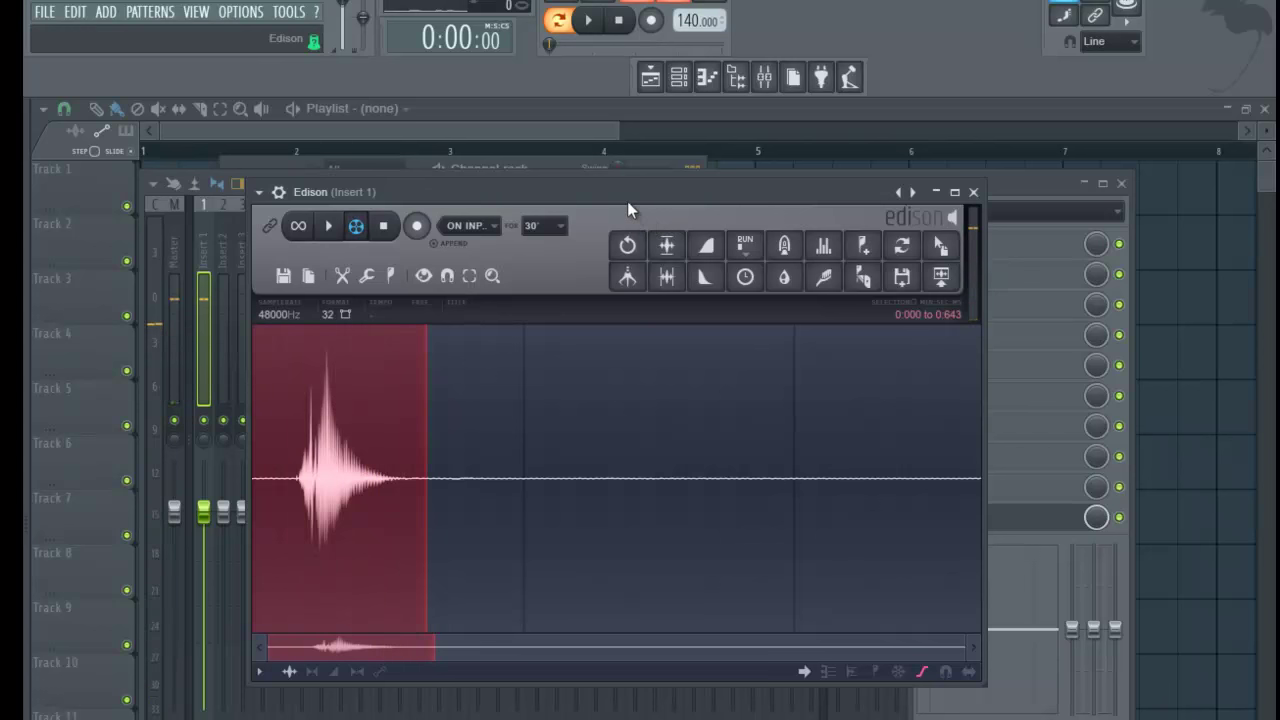
- Audition the selected sound at different pitches by playing a rising run of notes from G5 up to C8
key(g)
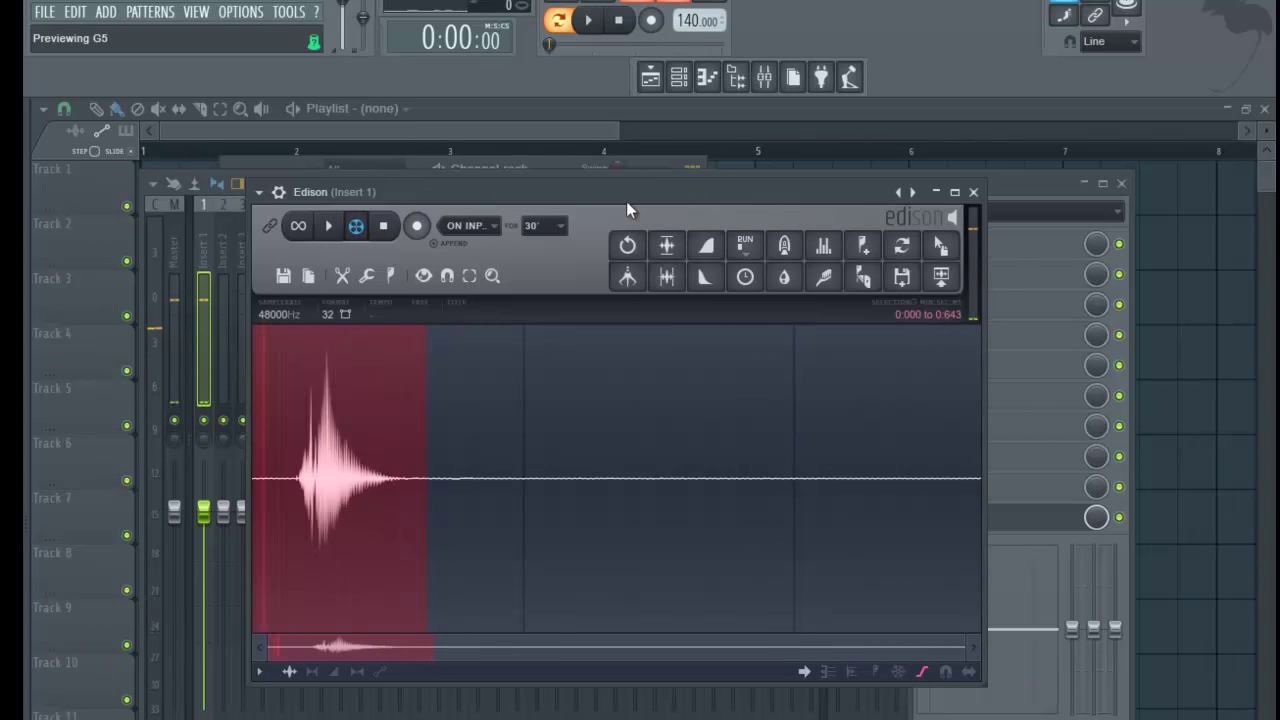
key(b)
key(h)
key(n)
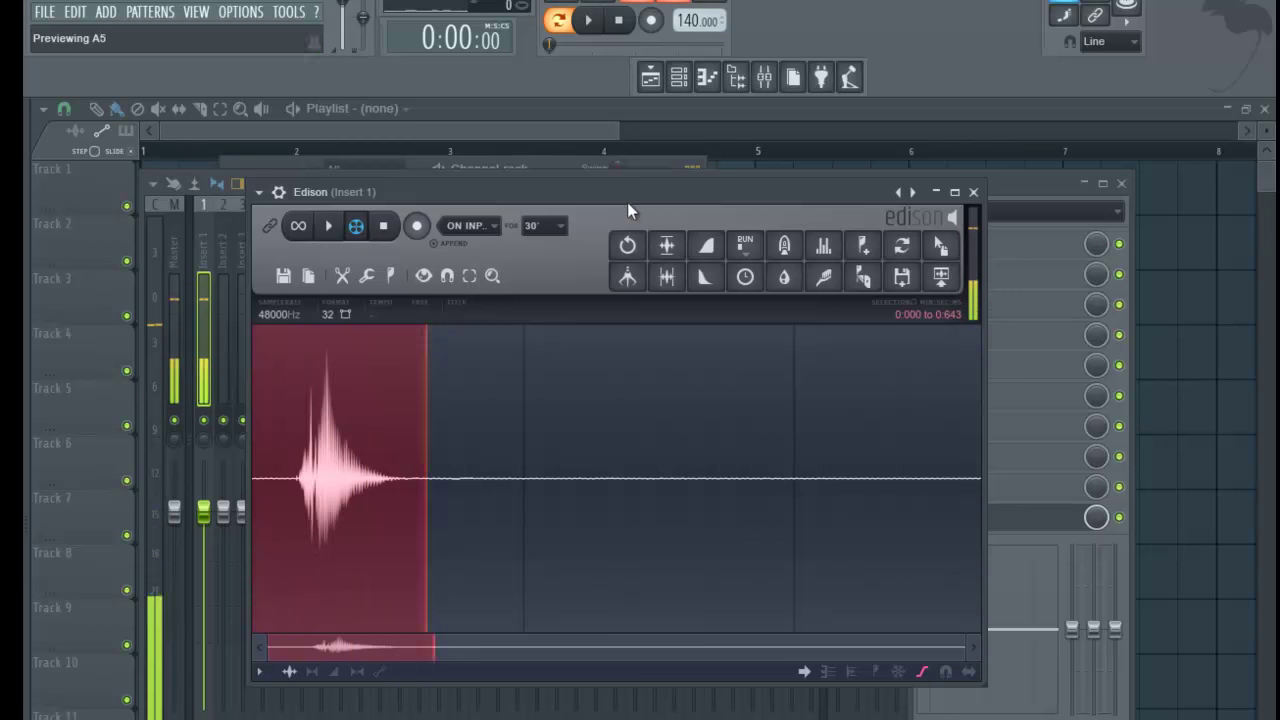
key(j)
key(m)
key(q)
key(2)
key(e)
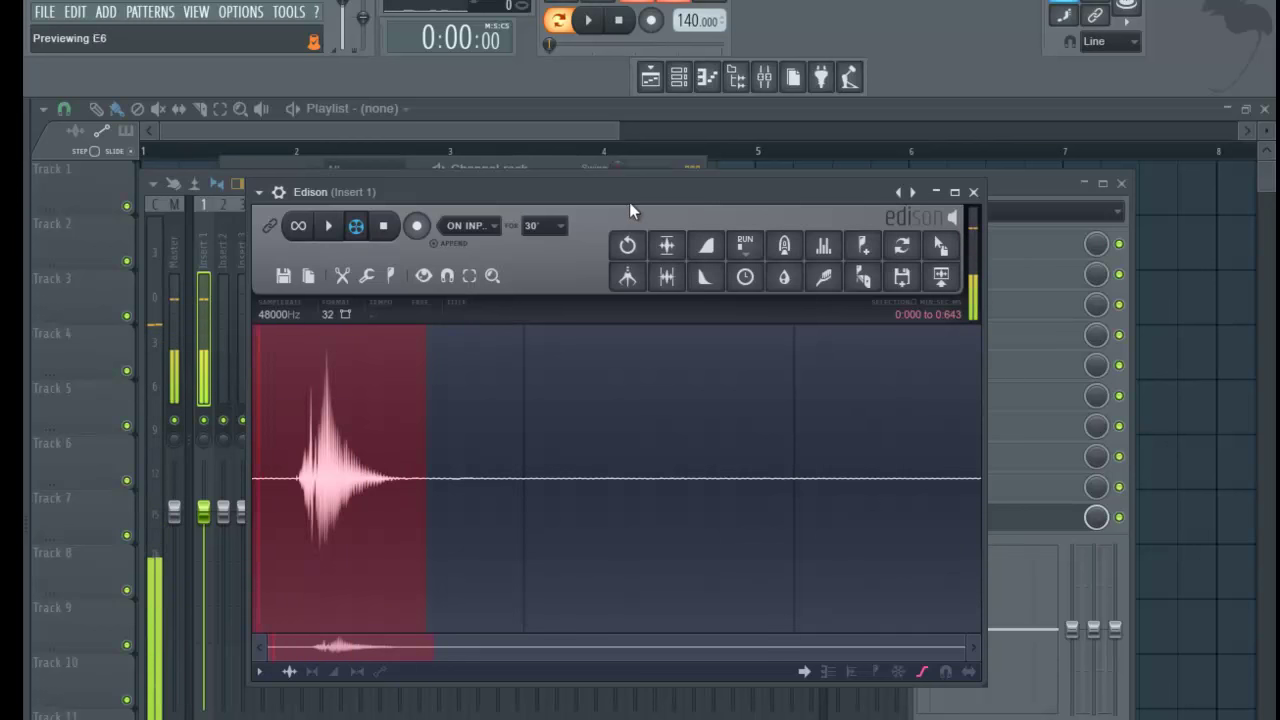
key(t)
key(y)
key(u)
key(o)
key(equal)
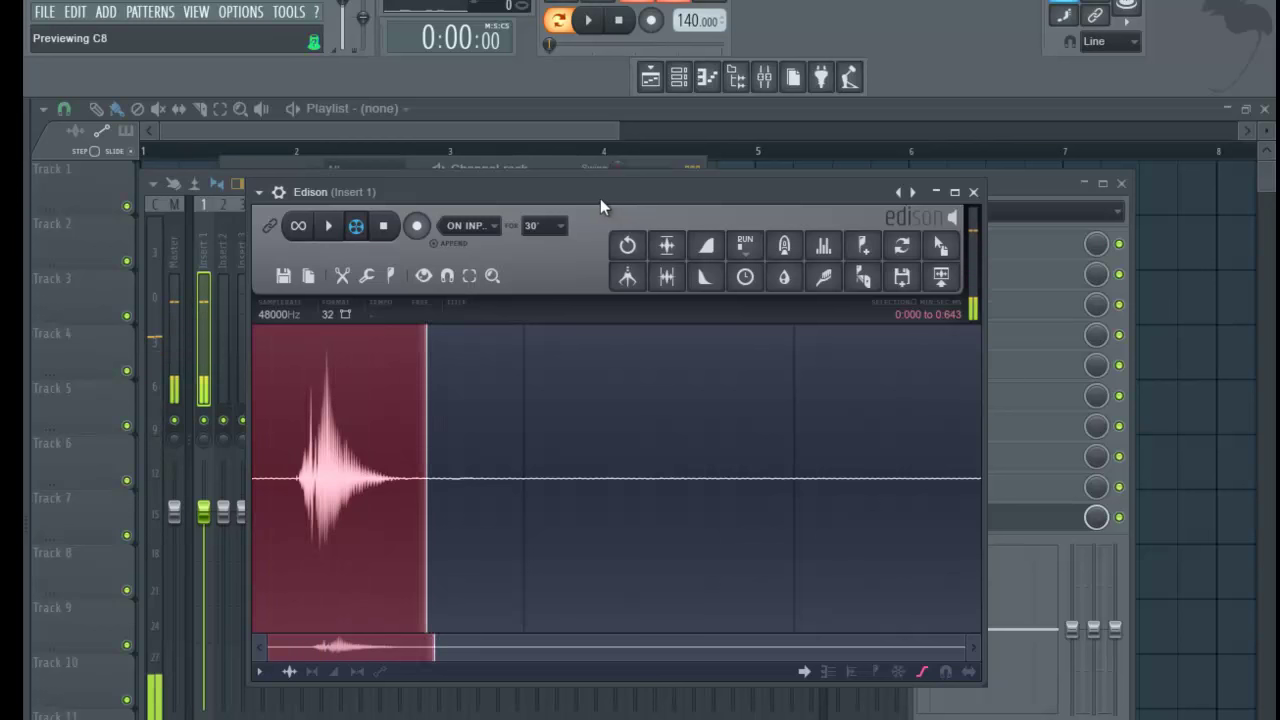
- Clear the waveform selection and play the full recording to hear the silence before the sound
drag(491, 414, 252, 420)
click(516, 411)
key(space)
key(space)
key(space)
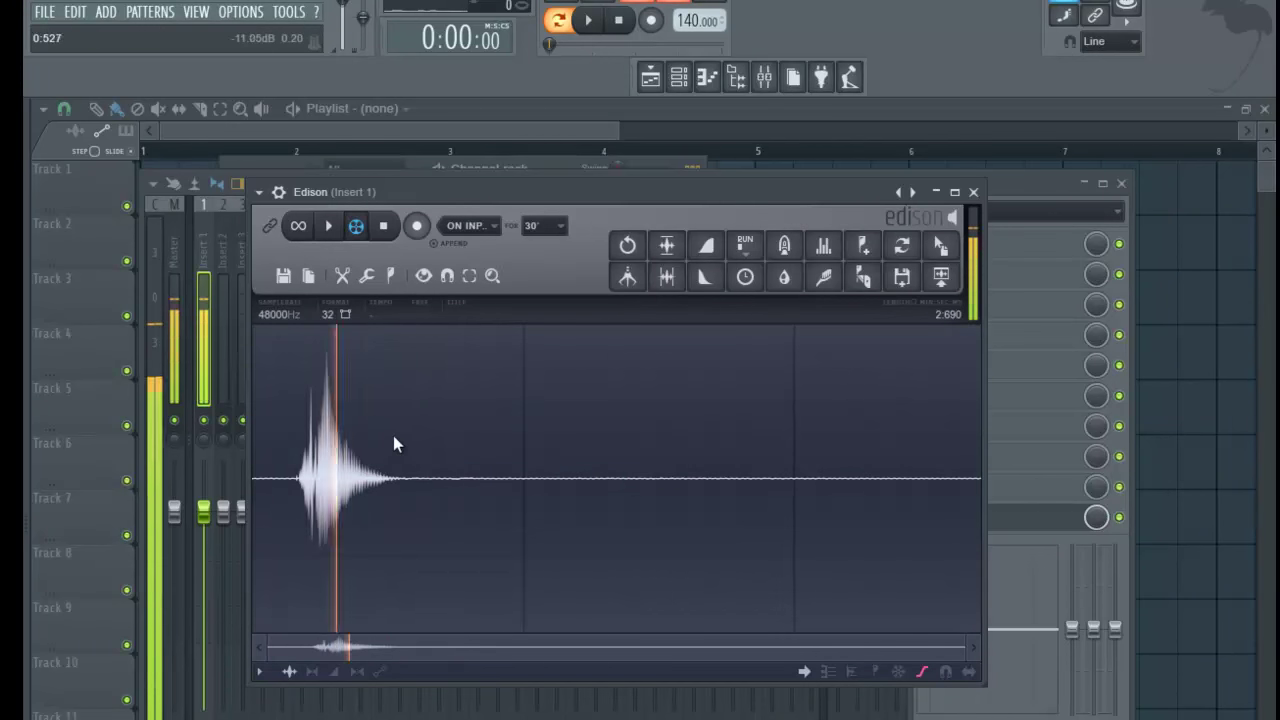
- Delete the first 0.155 seconds of silence before the sound and play back the trimmed recording
drag(294, 503, 285, 502)
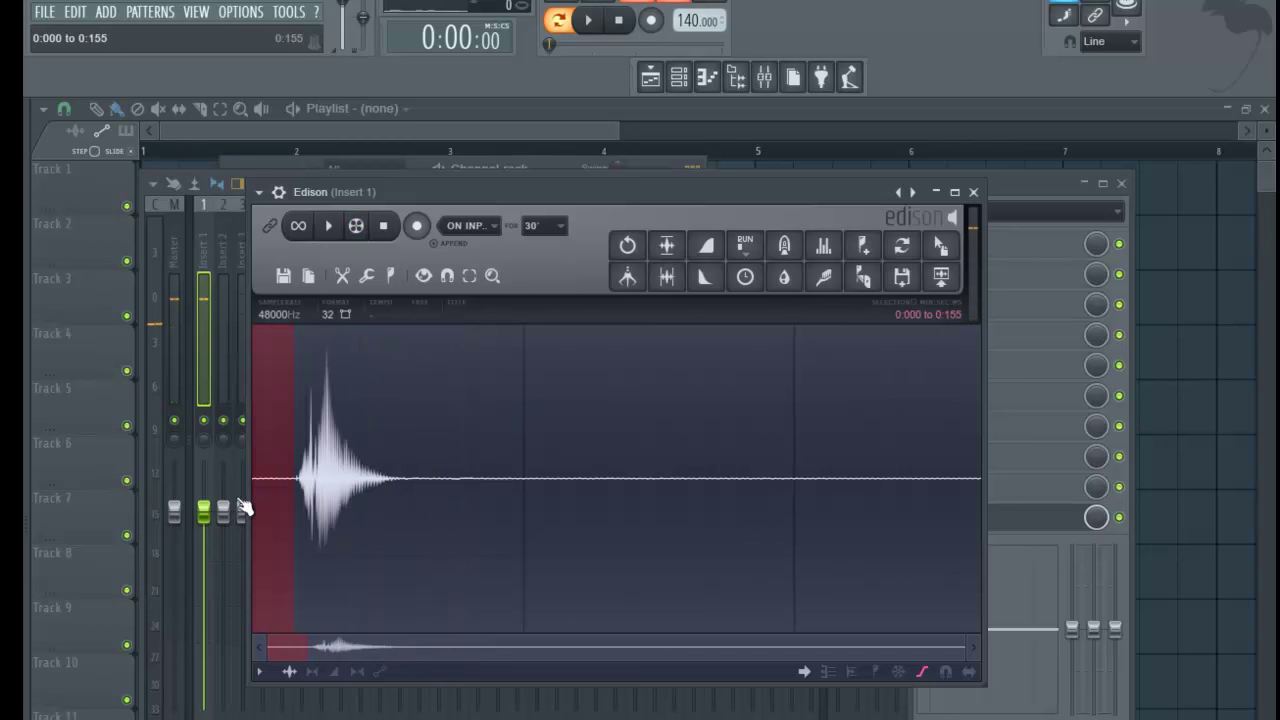
key(Delete)
key(space)
key(space)
- Delete the remaining 0.017 seconds of silence at the waveform's start and check the playback
drag(255, 487, 242, 490)
scroll(259, 482, up, 5)
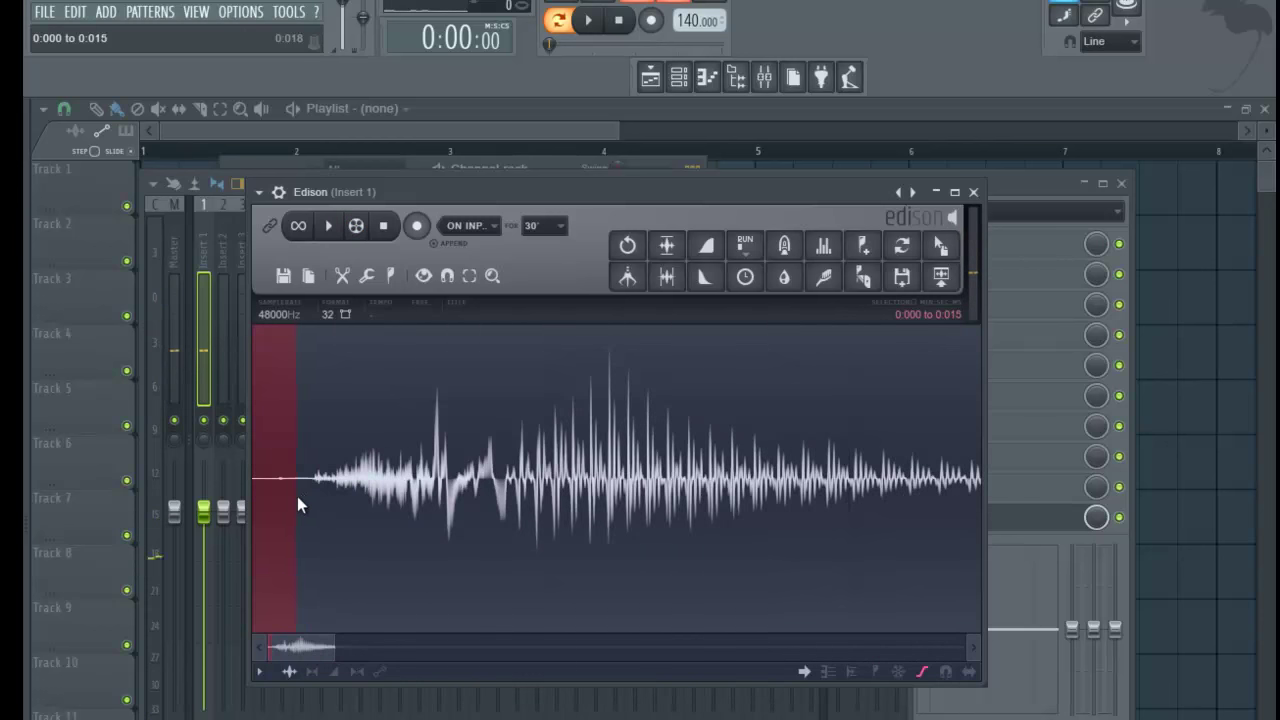
click(304, 500)
drag(303, 499, 252, 500)
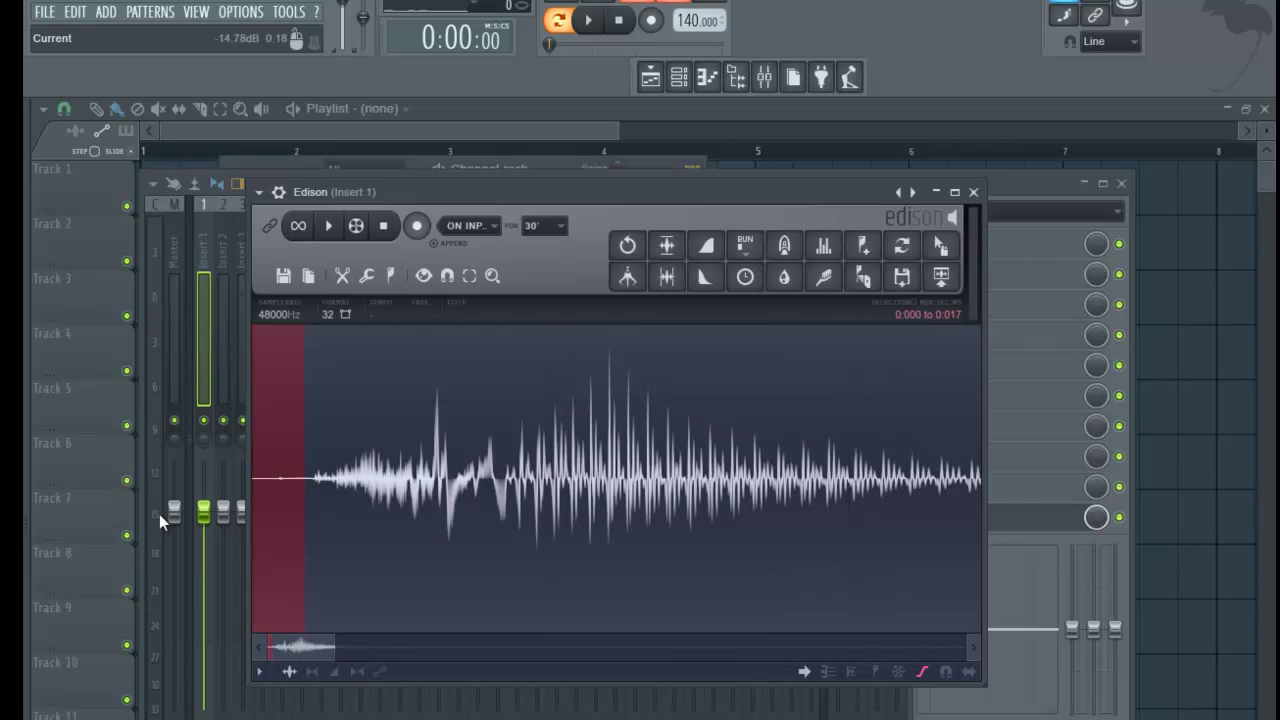
key(Delete)
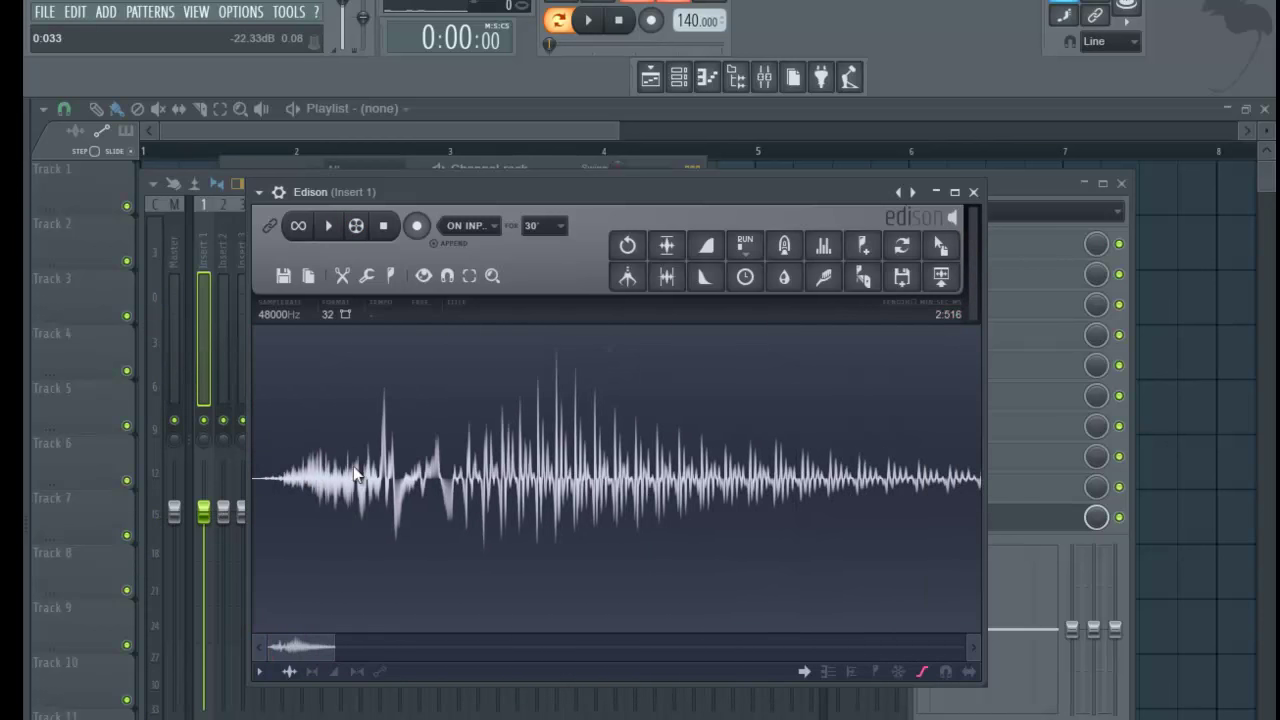
scroll(352, 459, down, 5)
key(space)
key(space)
key(space)
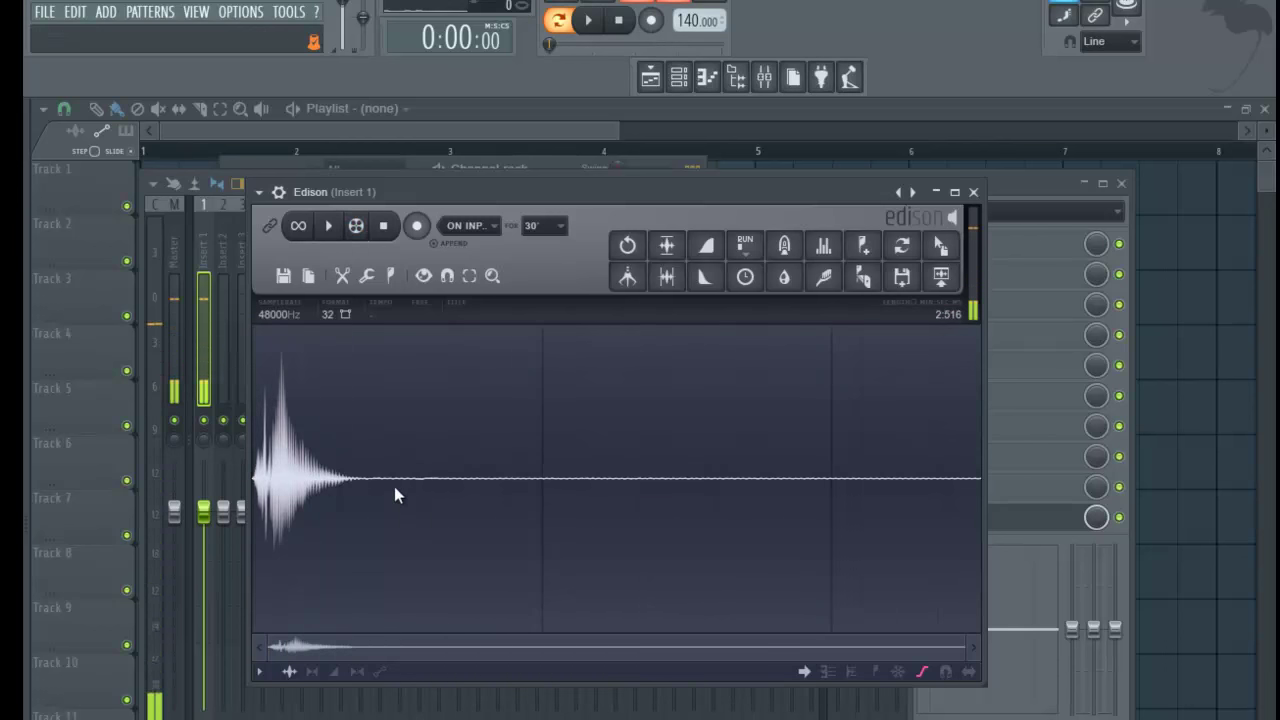
key(space)
- Play a short melody on the note keys with the start-trimmed sound to check its timing and pitch
key(y)
key(i)
key(n)
key(q)
key(q)
key(q)
key(q)
key(n)
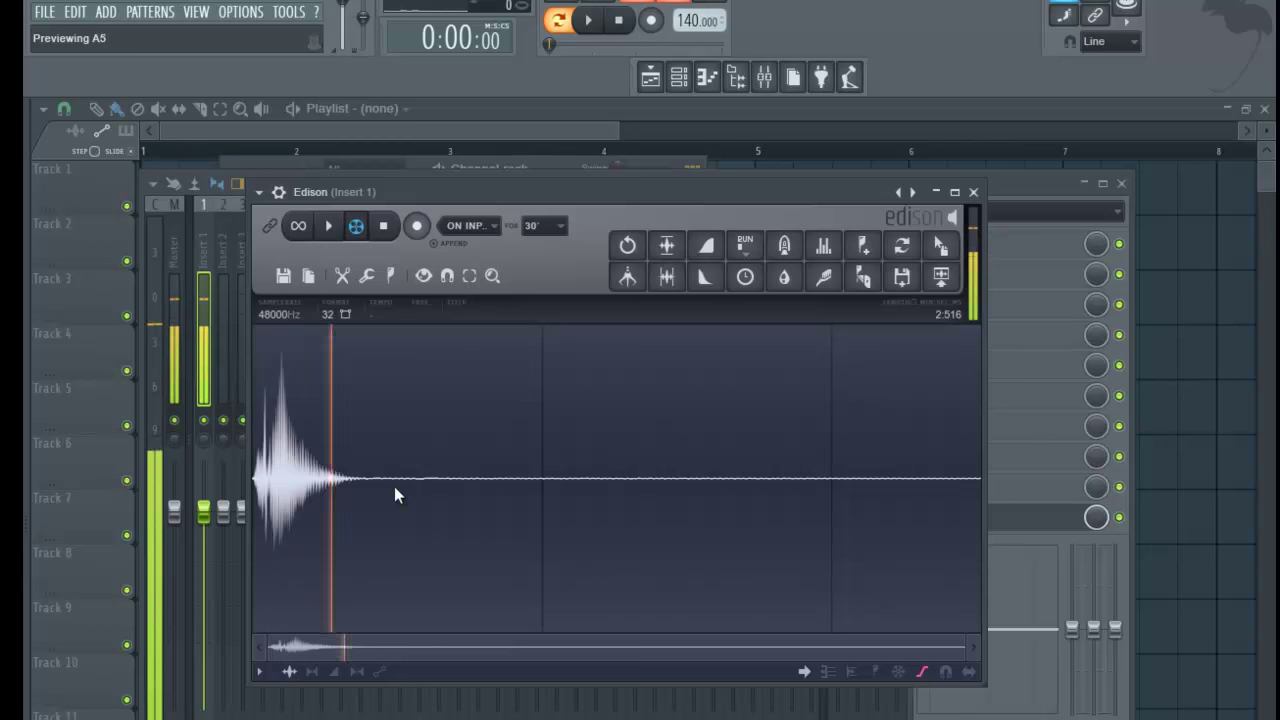
key(q)
key(q)
key(q)
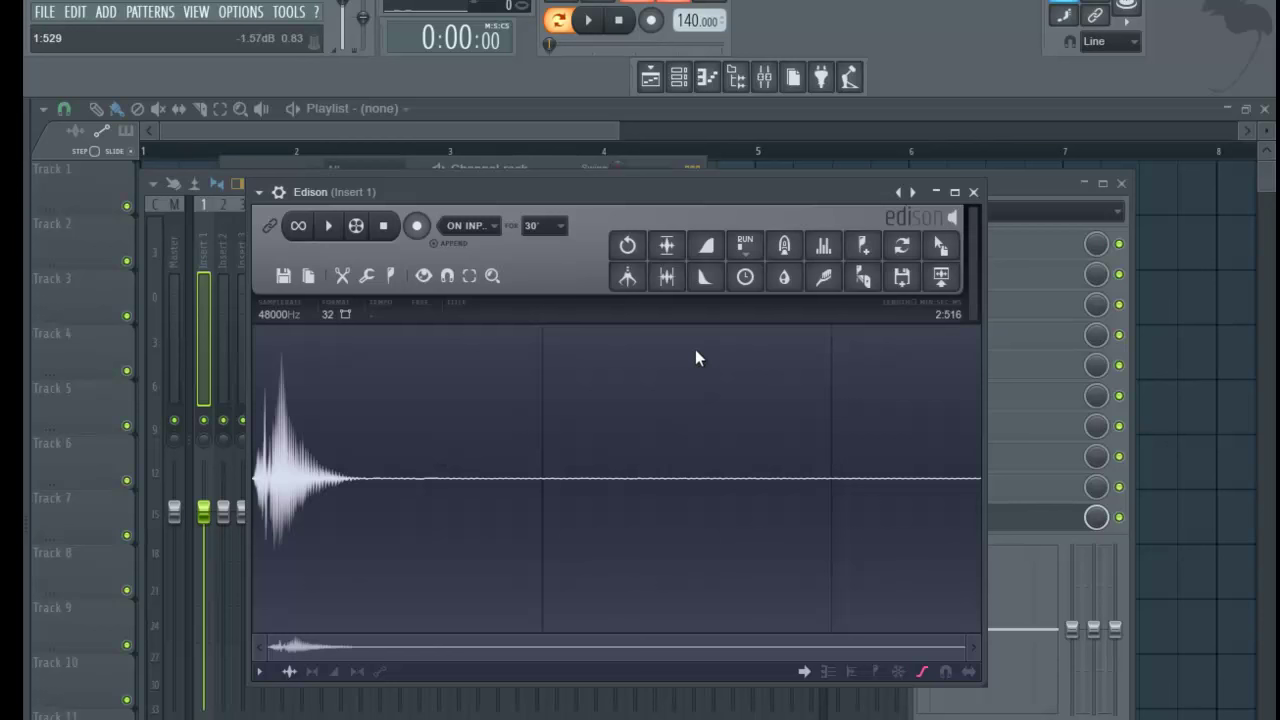
key(n)
key(n)
key(n)
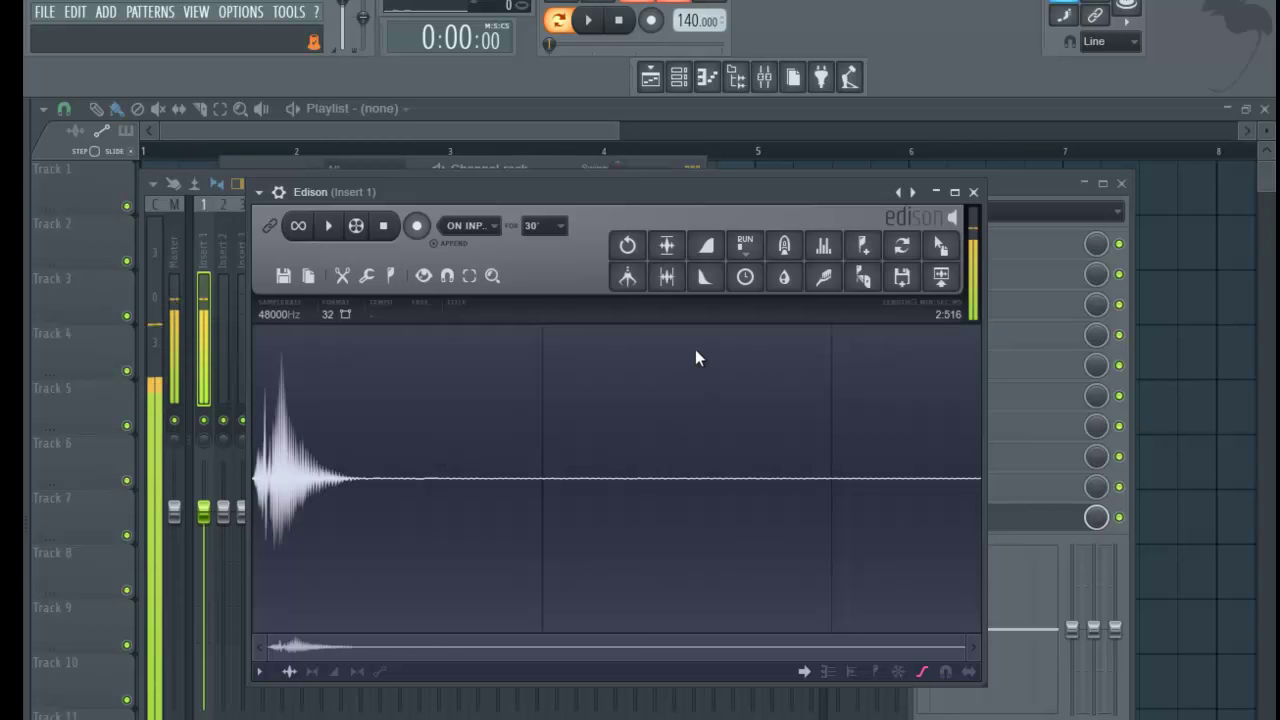
key(q)
key(q)
key(q)
key(q)
key(b)
key(b)
key(n)
key(n)
key(q)
key(q)
key(n)
key(e)
key(e)
key(w)
key(w)
key(b)
key(n)
key(n)
key(n)
key(n)
key(n)
key(n)
key(n)
key(n)
key(q)
key(q)
key(e)
key(e)
key(q)
key(q)
key(n)
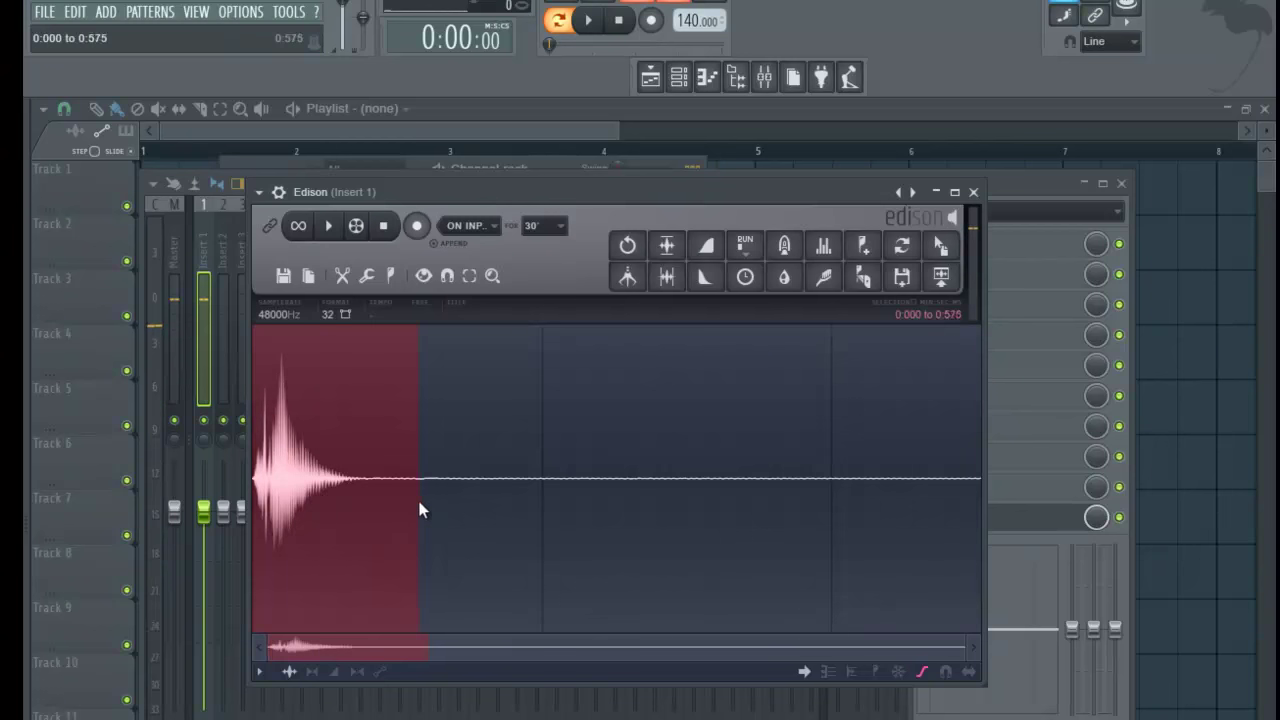
- Delete all the silence after the sound's tail through to the end of the recording
drag(446, 502, 455, 495)
click(455, 495)
drag(362, 482, 1056, 528)
key(Delete)
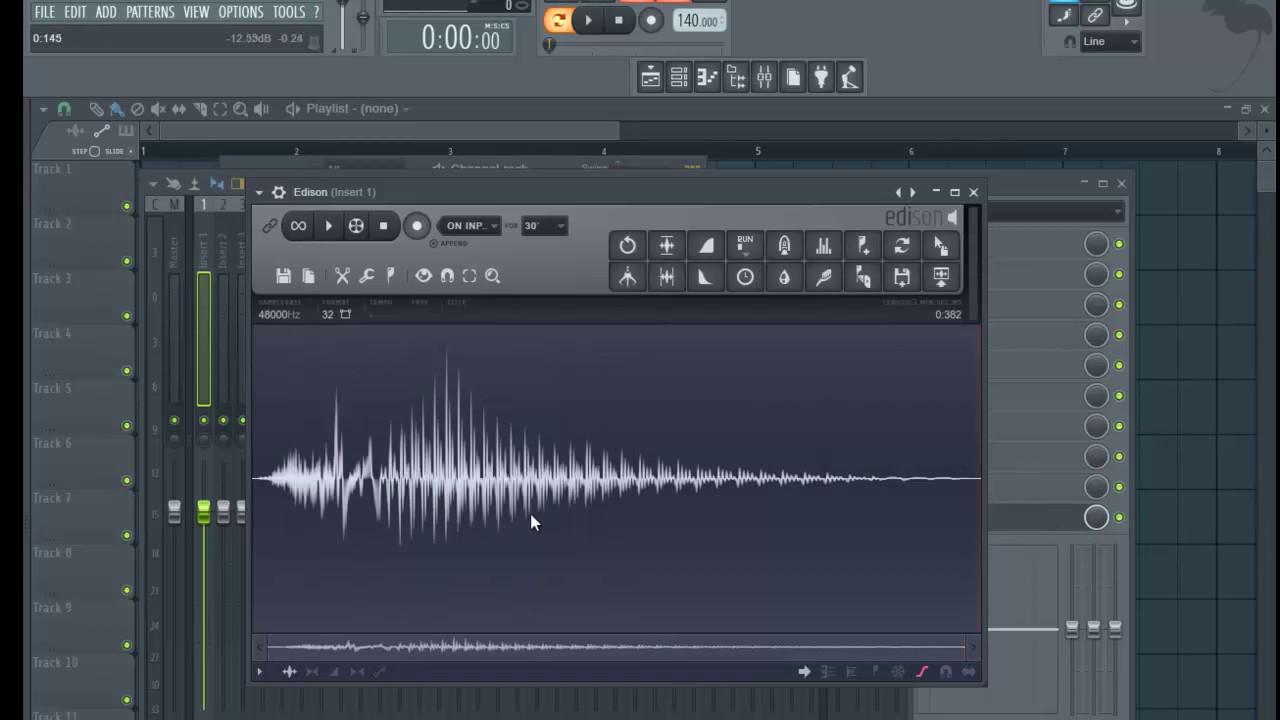
- Send the trimmed sound to the playlist as an audio clip and show the Channel rack
key(shift+c)
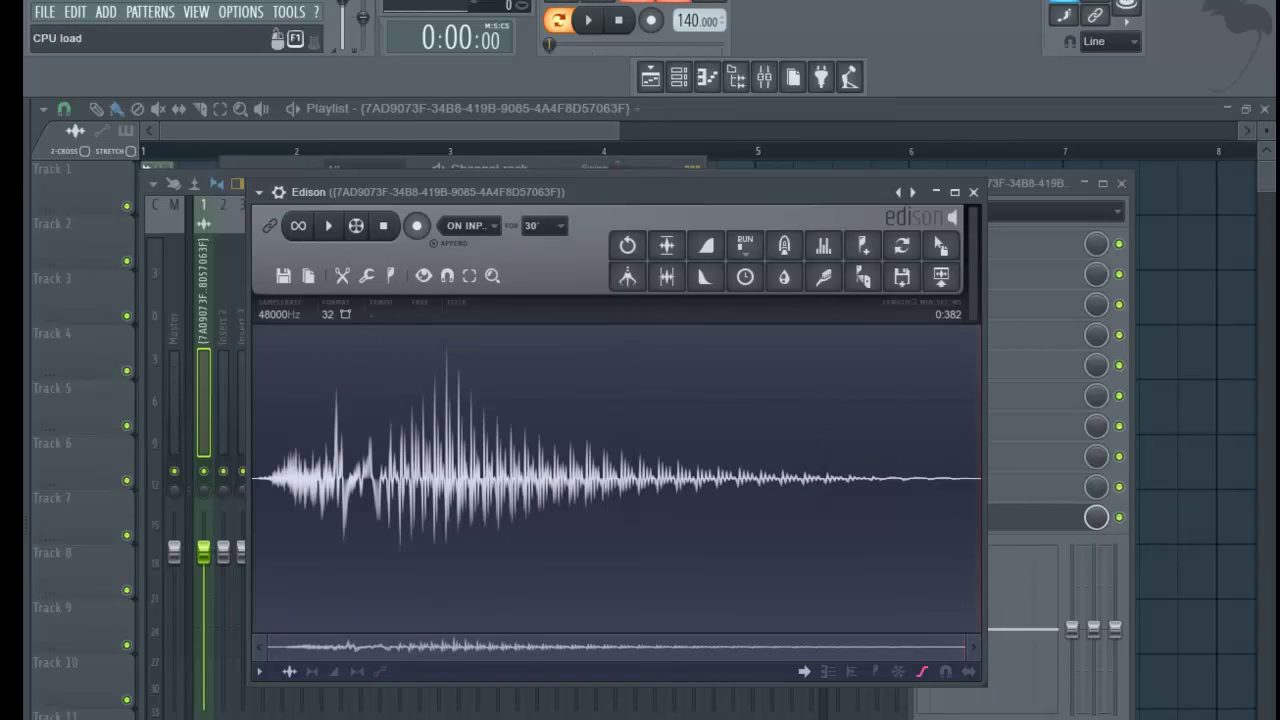
click(678, 77)
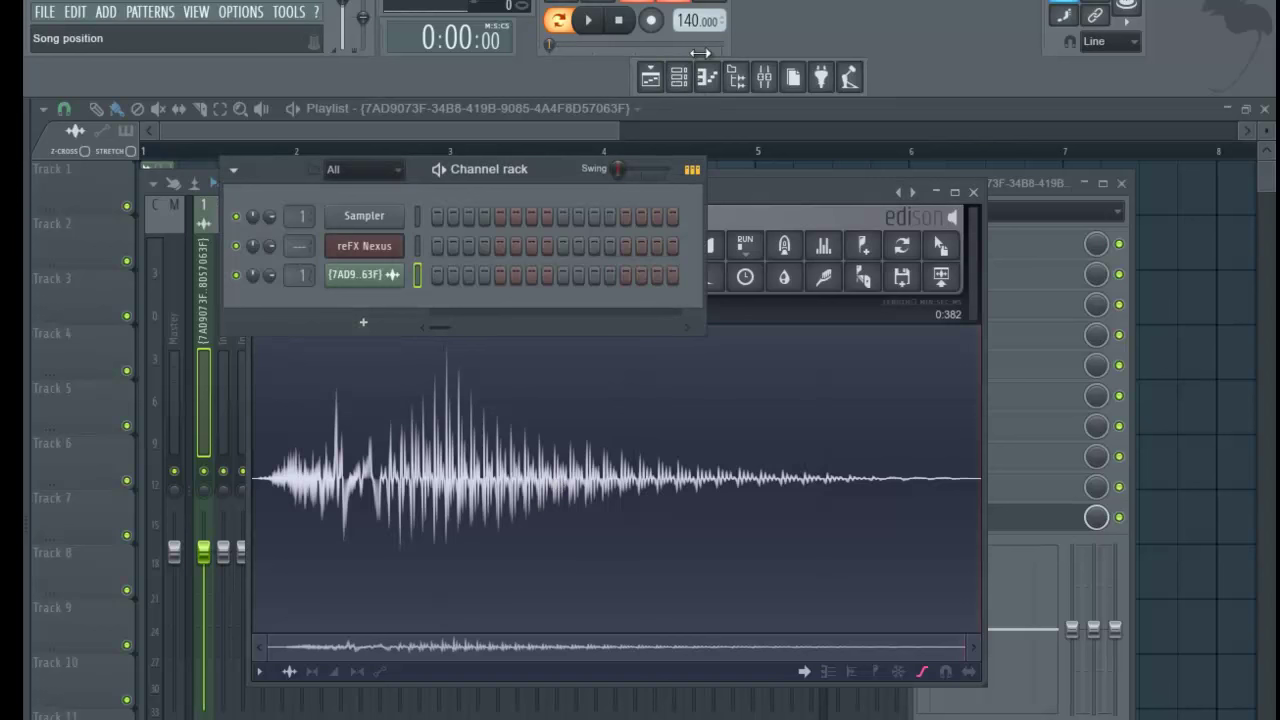
- Set the new audio clip channel's time-stretching mode to Auto, and close and reopen its channel settings
click(397, 282)
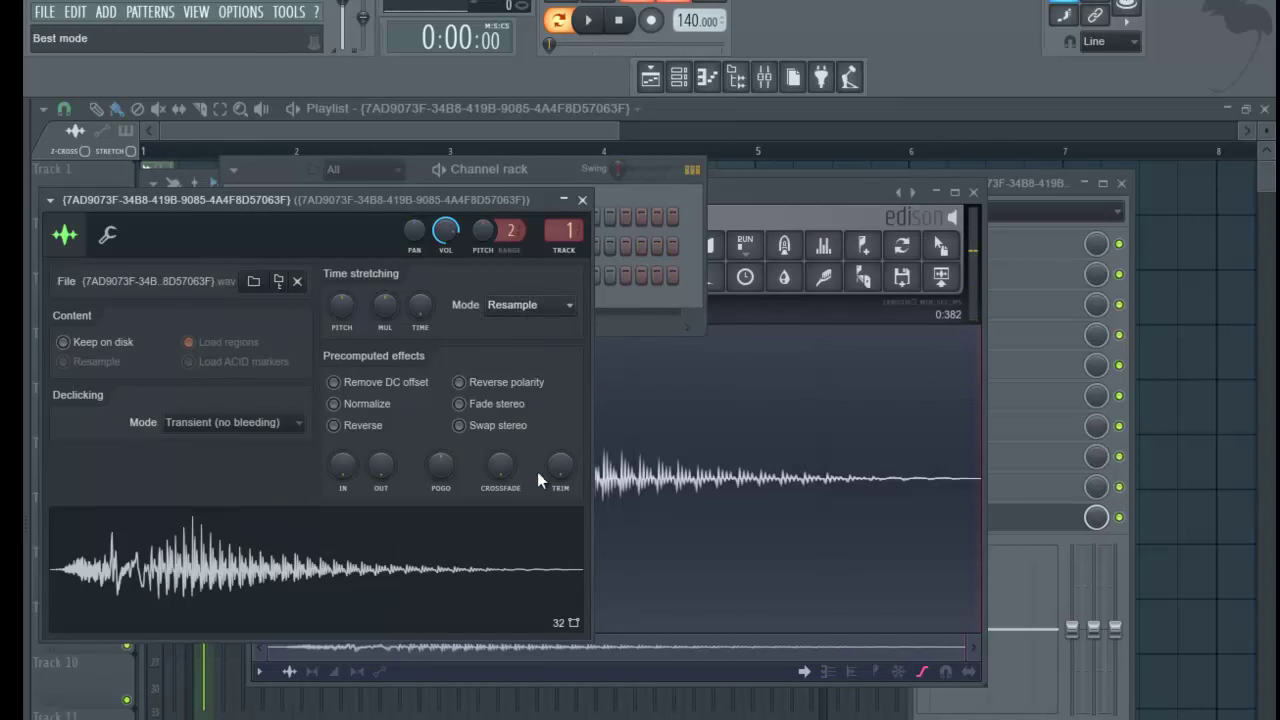
click(537, 472)
click(322, 555)
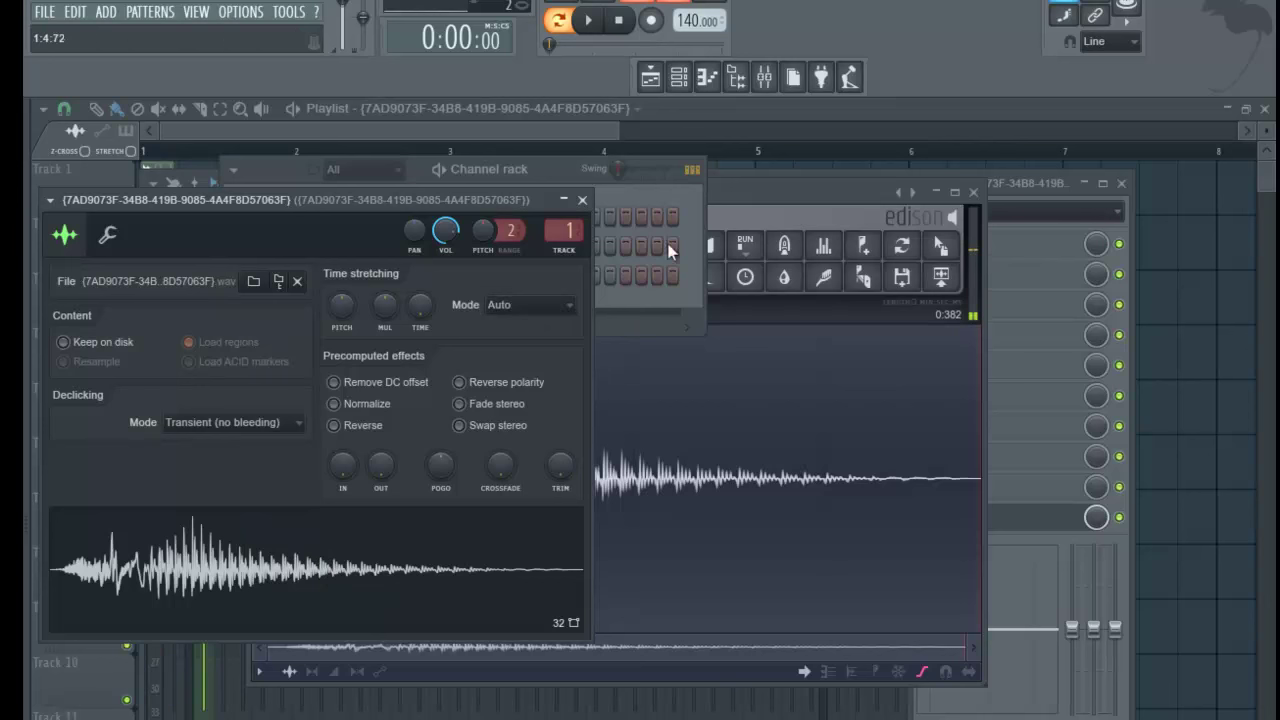
click(579, 163)
click(372, 276)
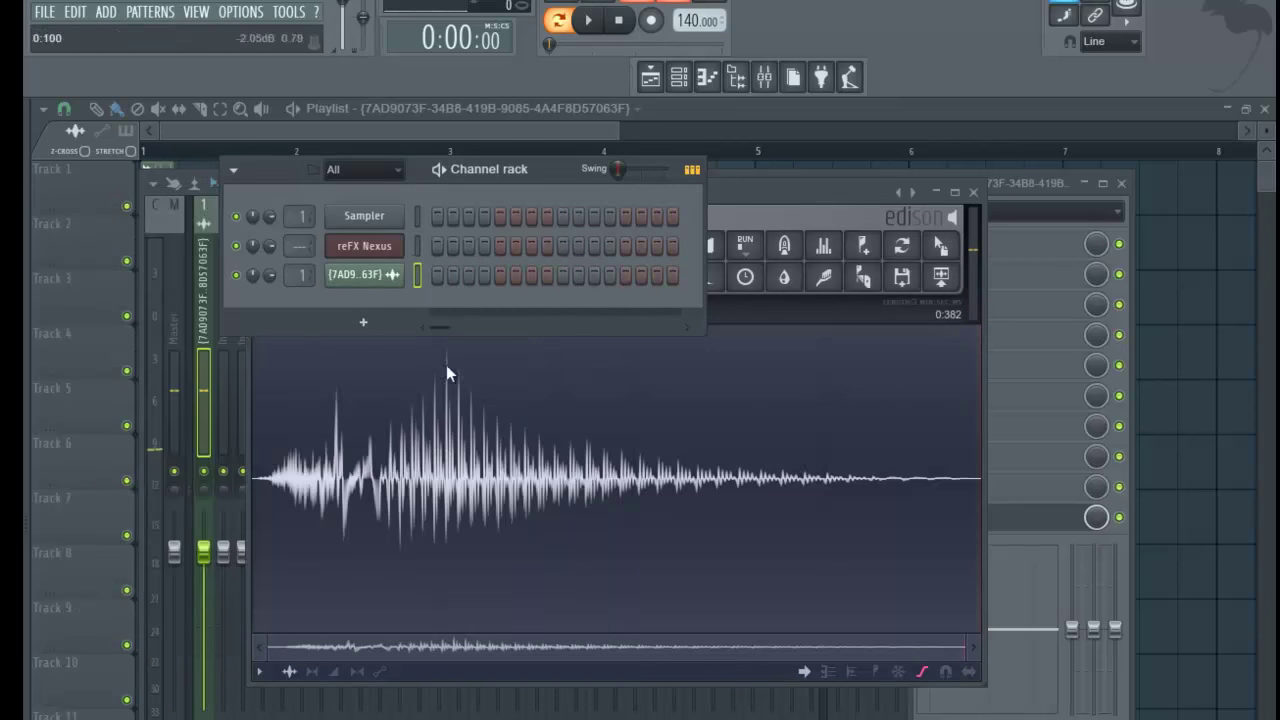
click(385, 274)
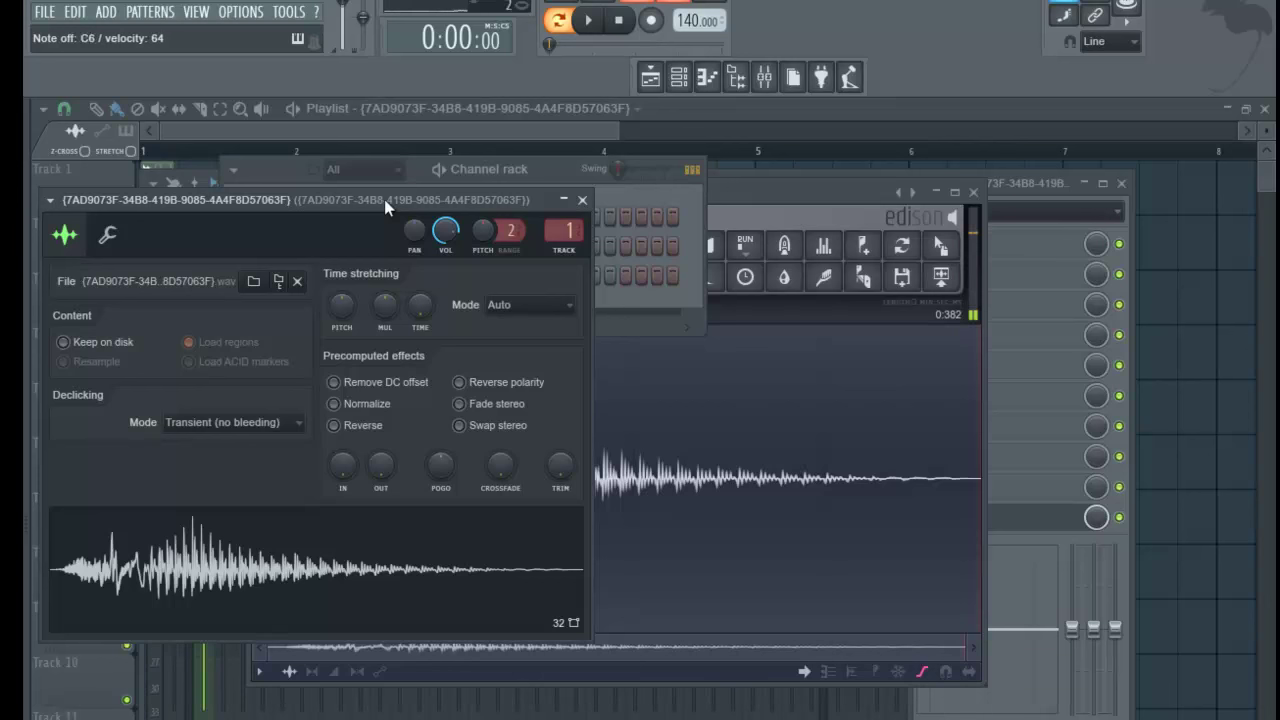
- Remove Edison from effect slot 10 of the vocal sound's mixer track and close the mixer
click(388, 173)
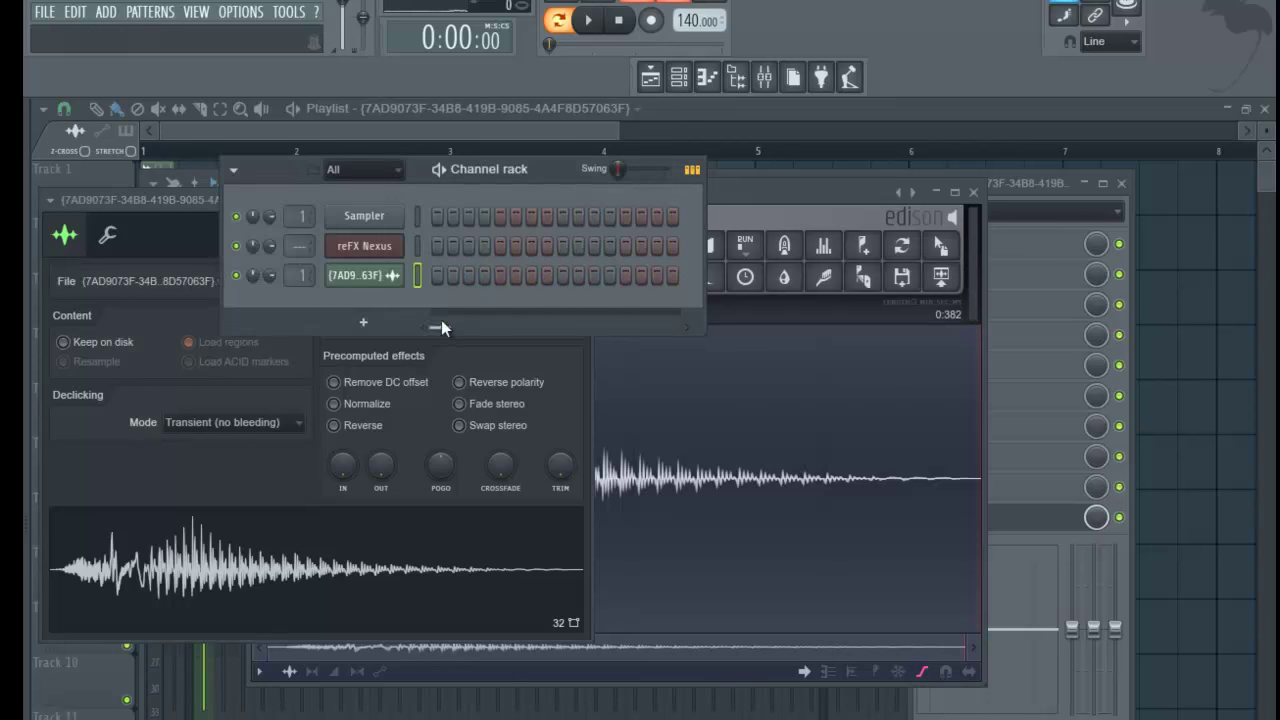
click(390, 282)
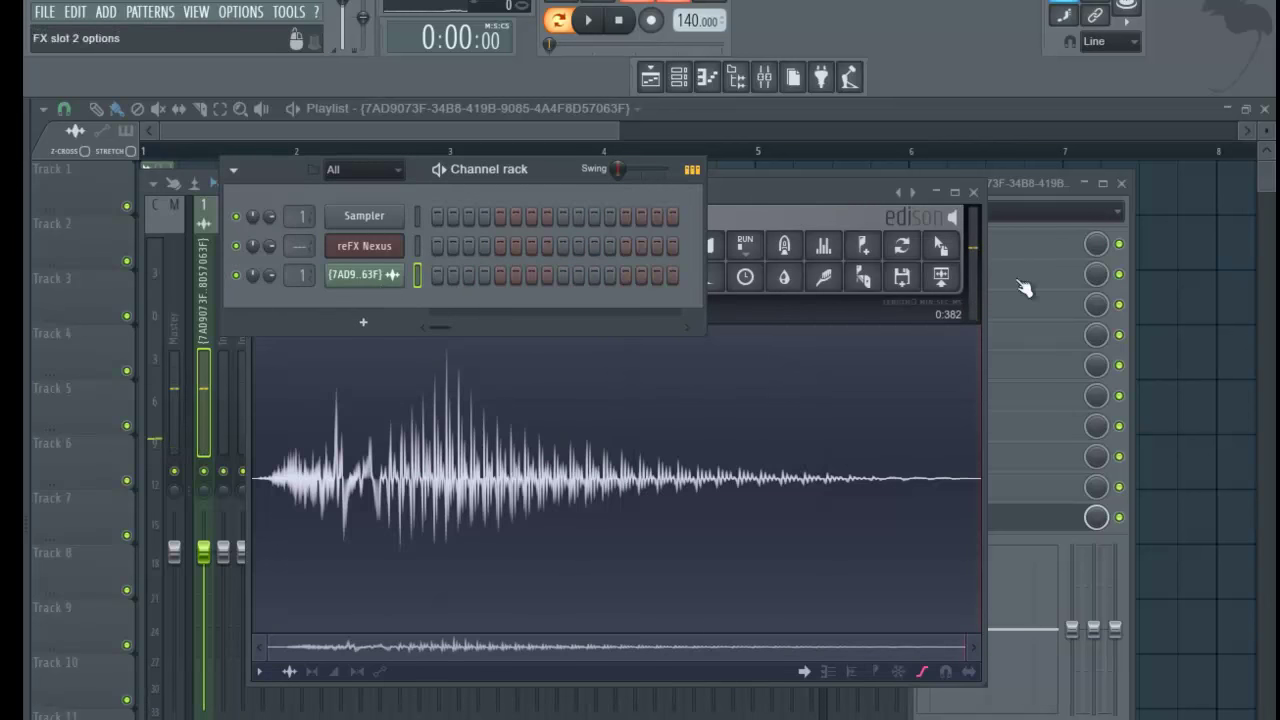
click(1032, 527)
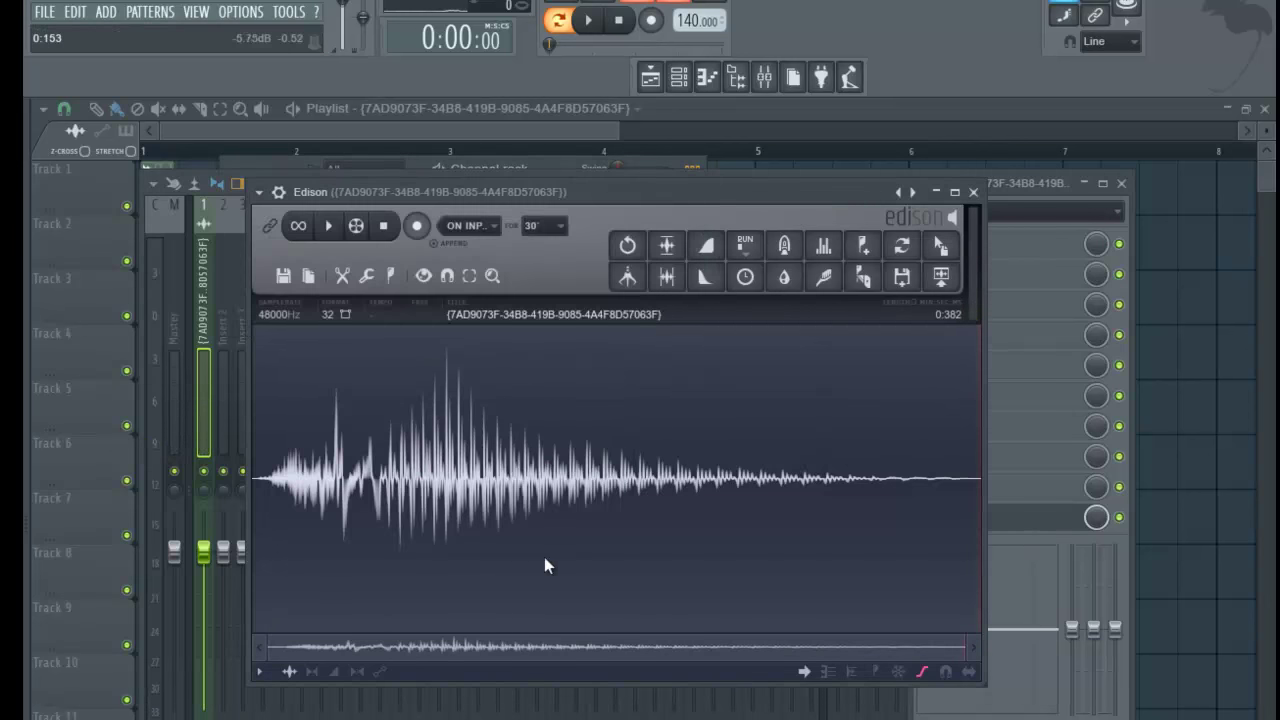
key(Delete)
click(1004, 519)
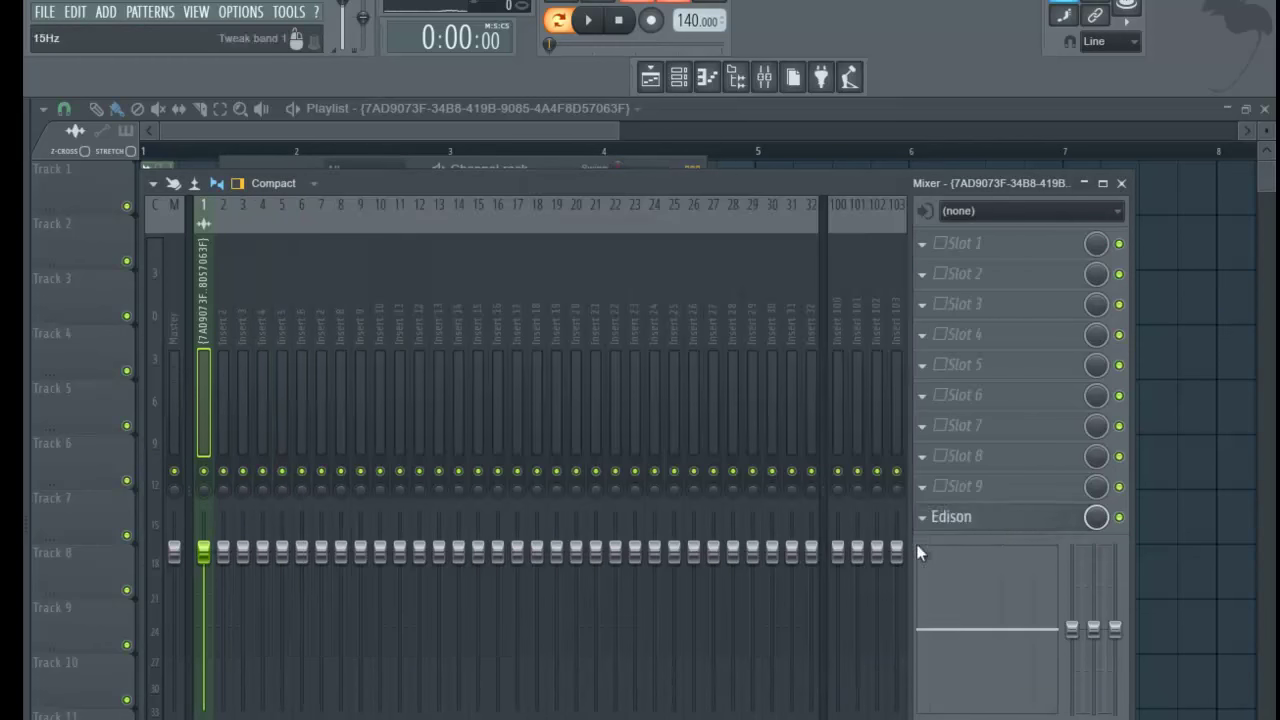
click(923, 519)
mouse_move(967, 529)
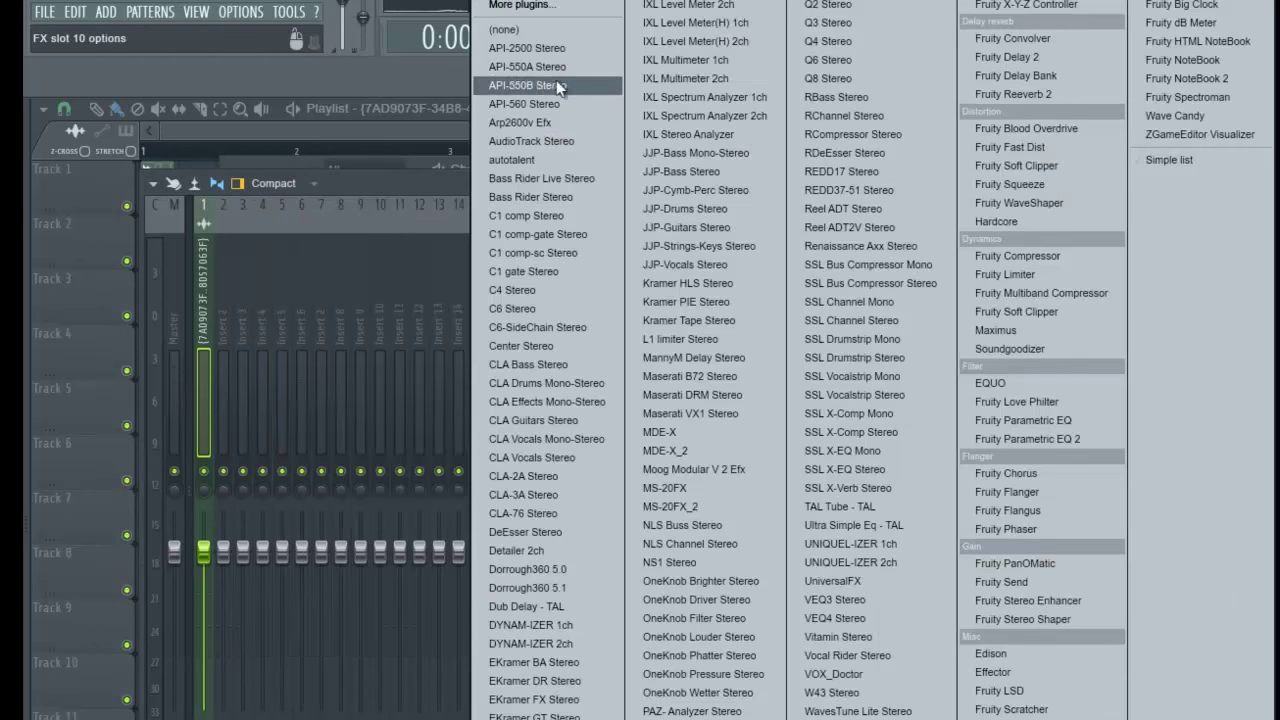
click(524, 36)
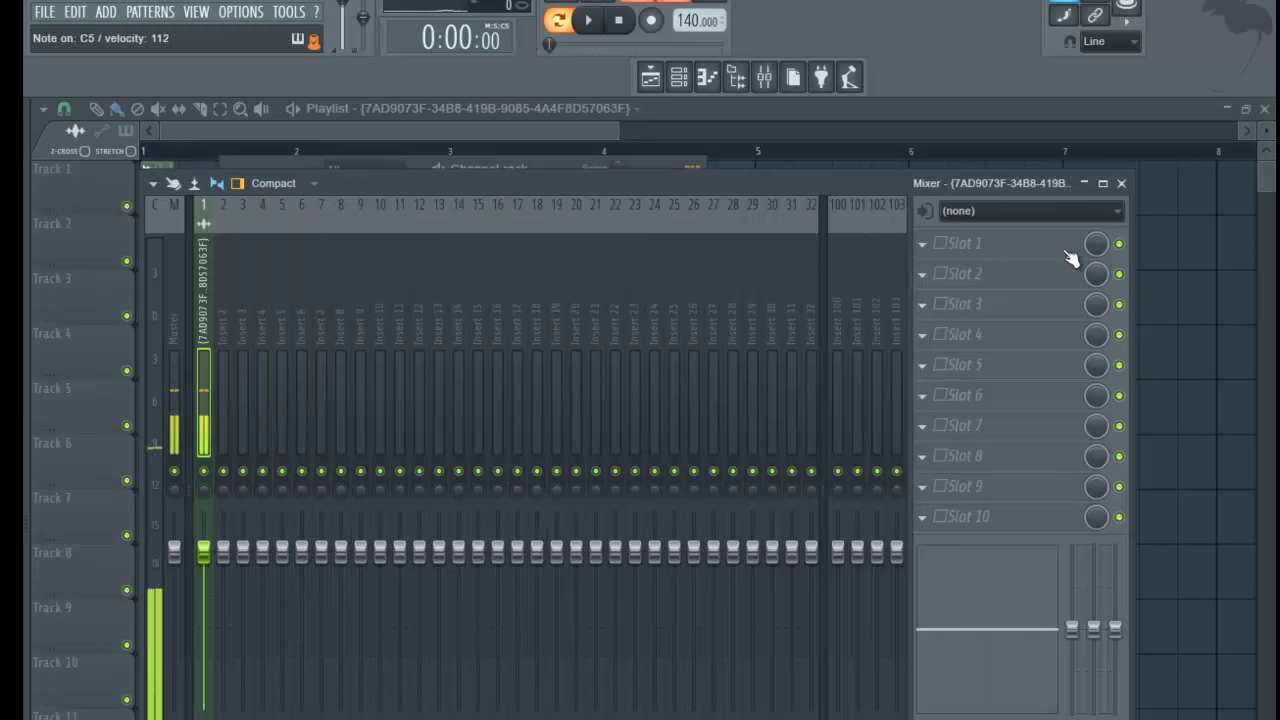
click(1121, 184)
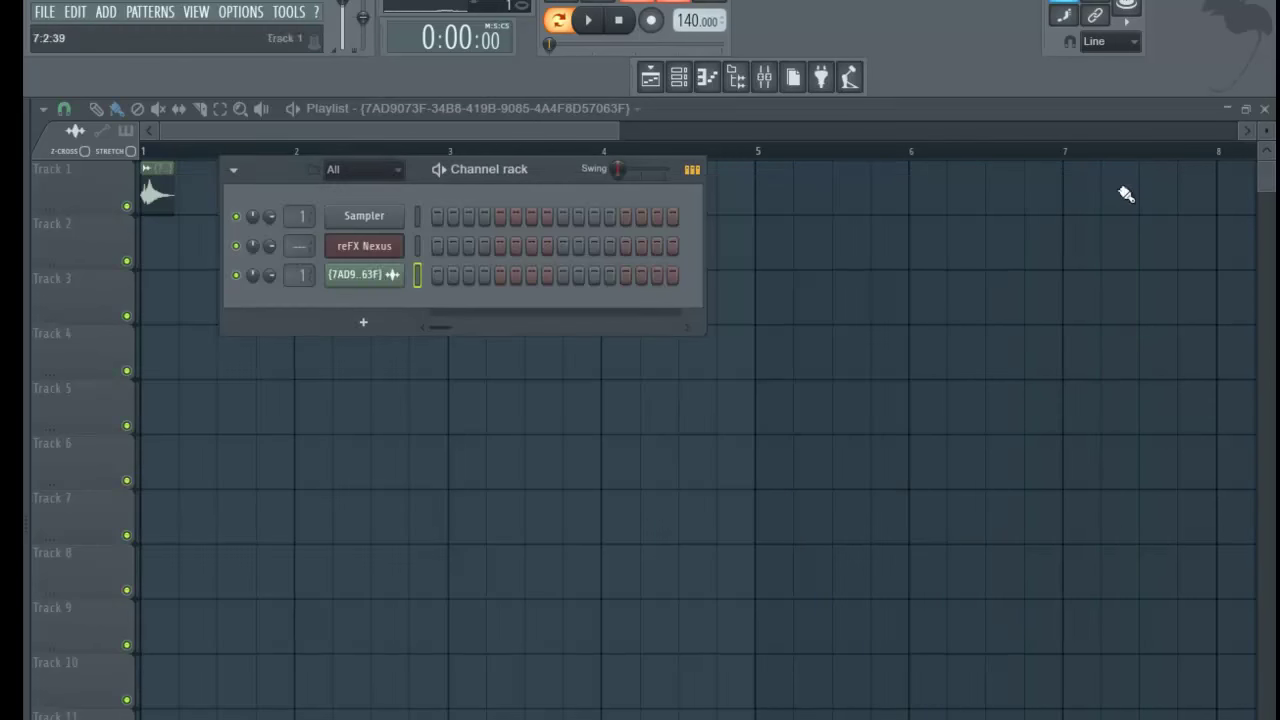
- Expand the browser and add the sample VMH1 Bassdrums 037 to the Channel rack as a new channel
click(388, 288)
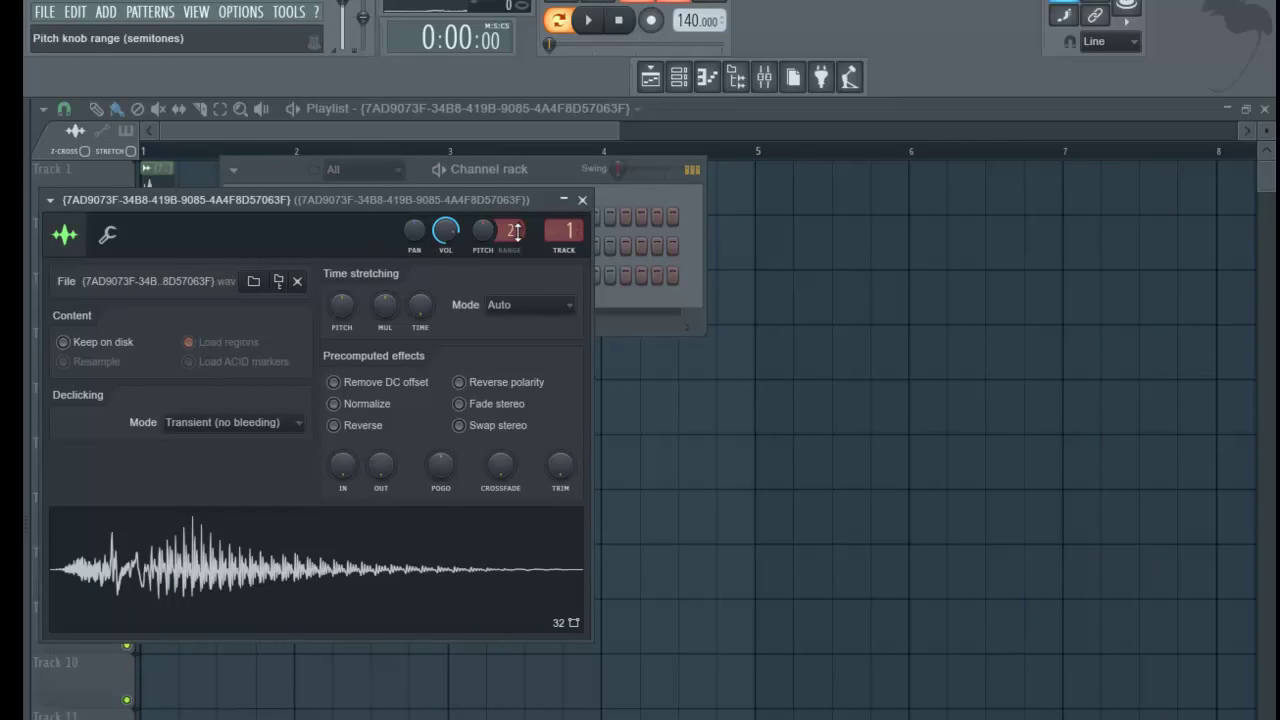
click(550, 186)
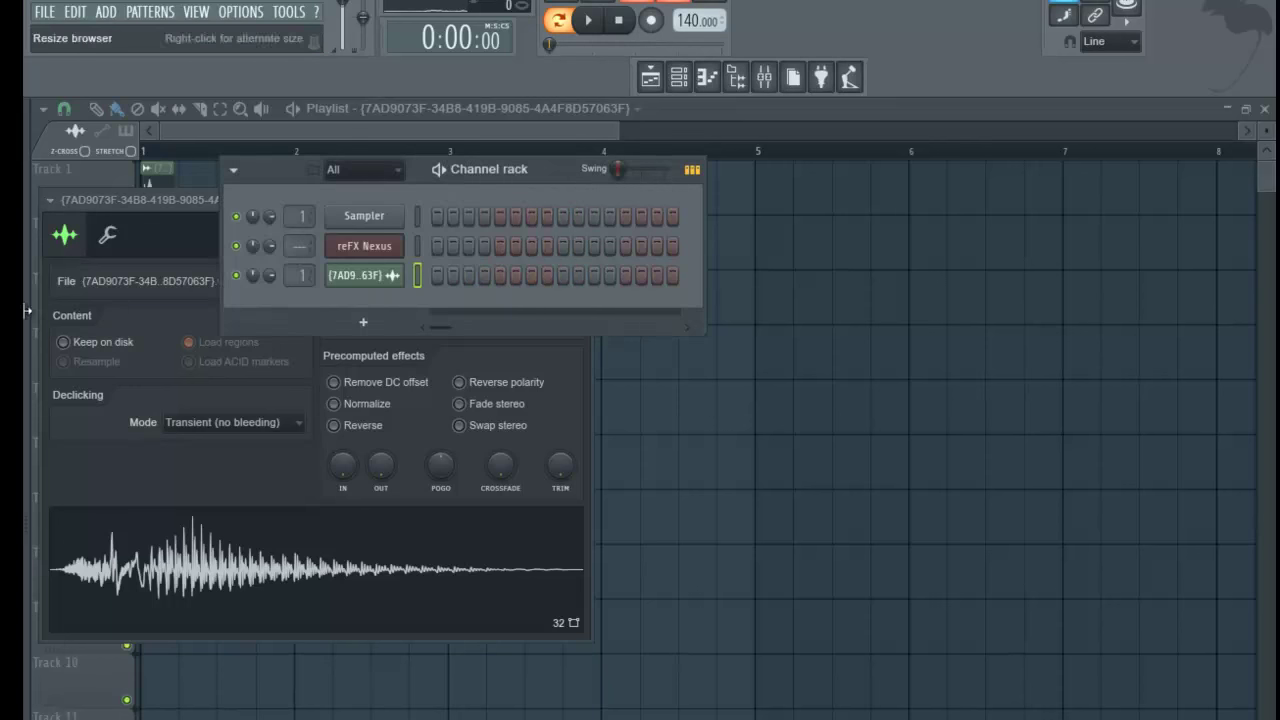
drag(32, 308, 289, 352)
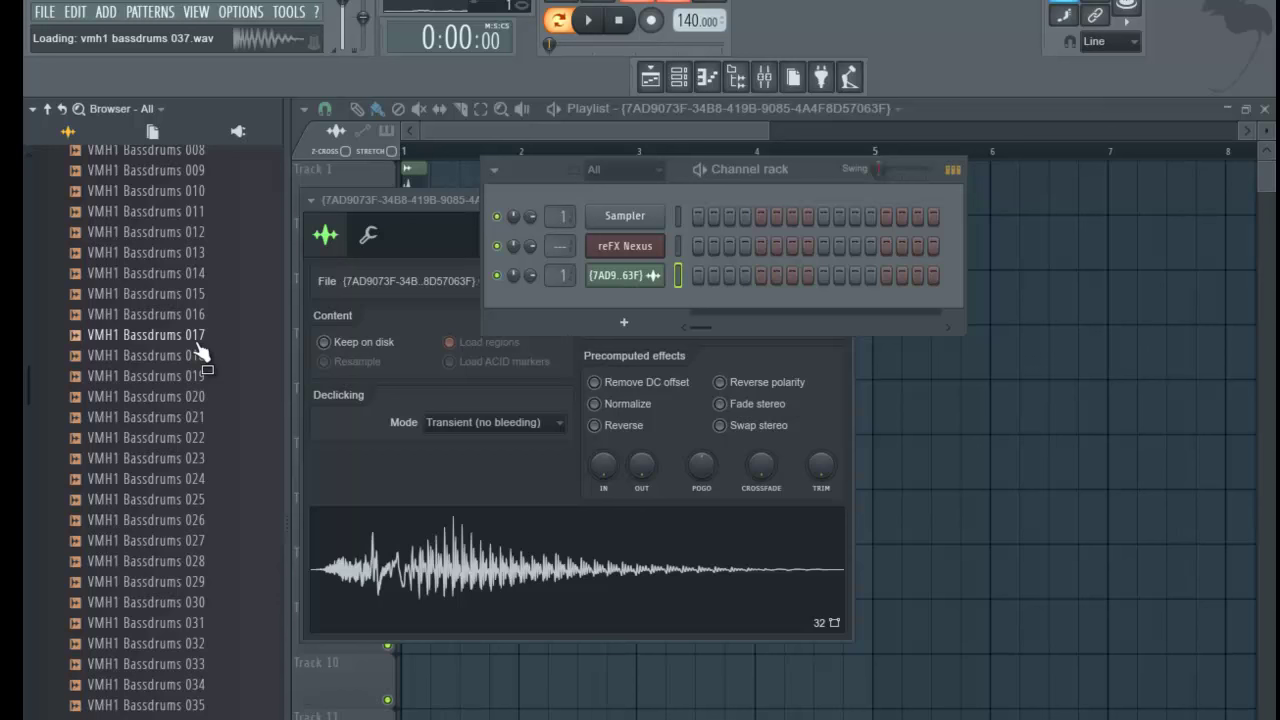
drag(198, 352, 606, 306)
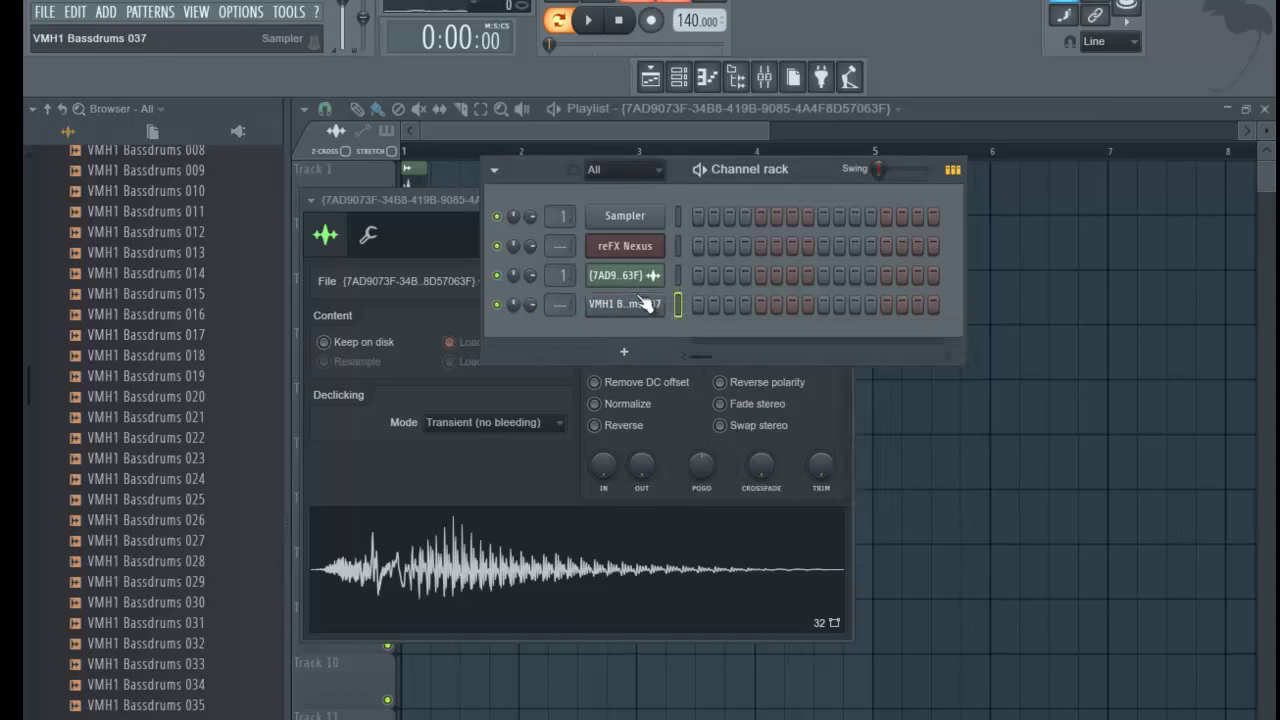
- Fill every fourth step of the bassdrum channel and play the loop while trying notes on the vocal channel
right_click(645, 305)
click(877, 386)
click(588, 20)
click(572, 28)
click(576, 32)
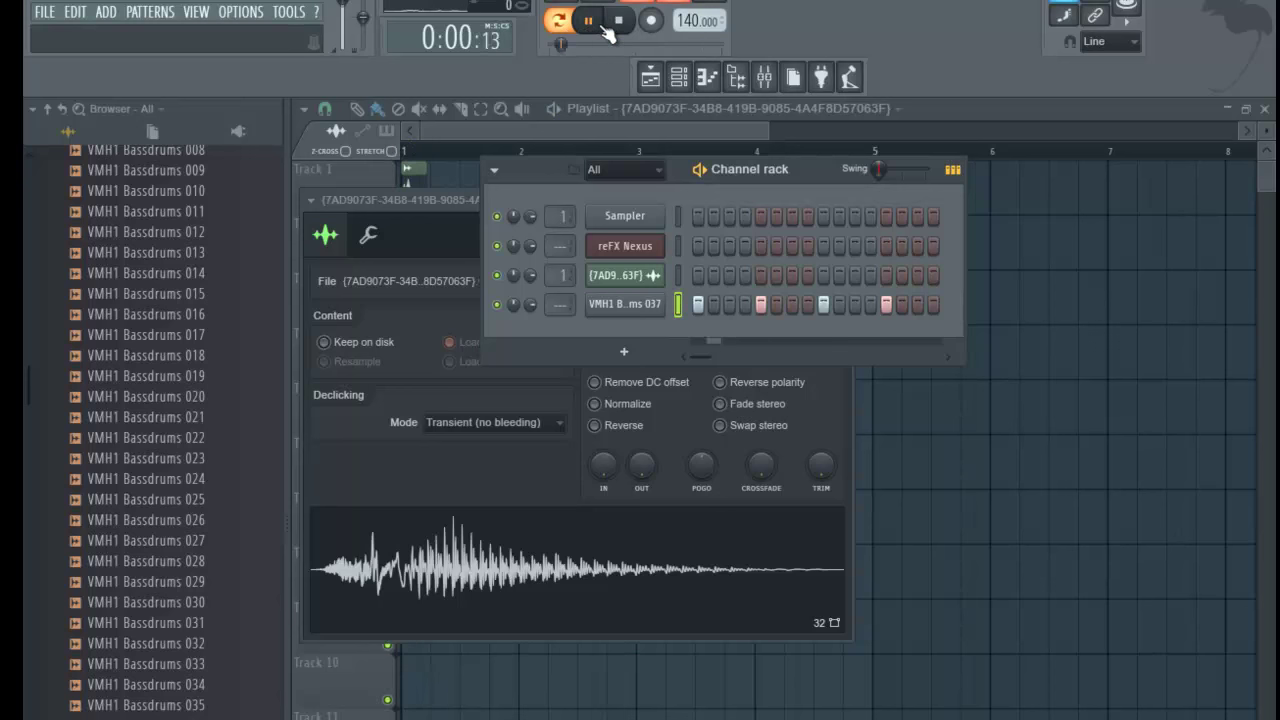
click(645, 275)
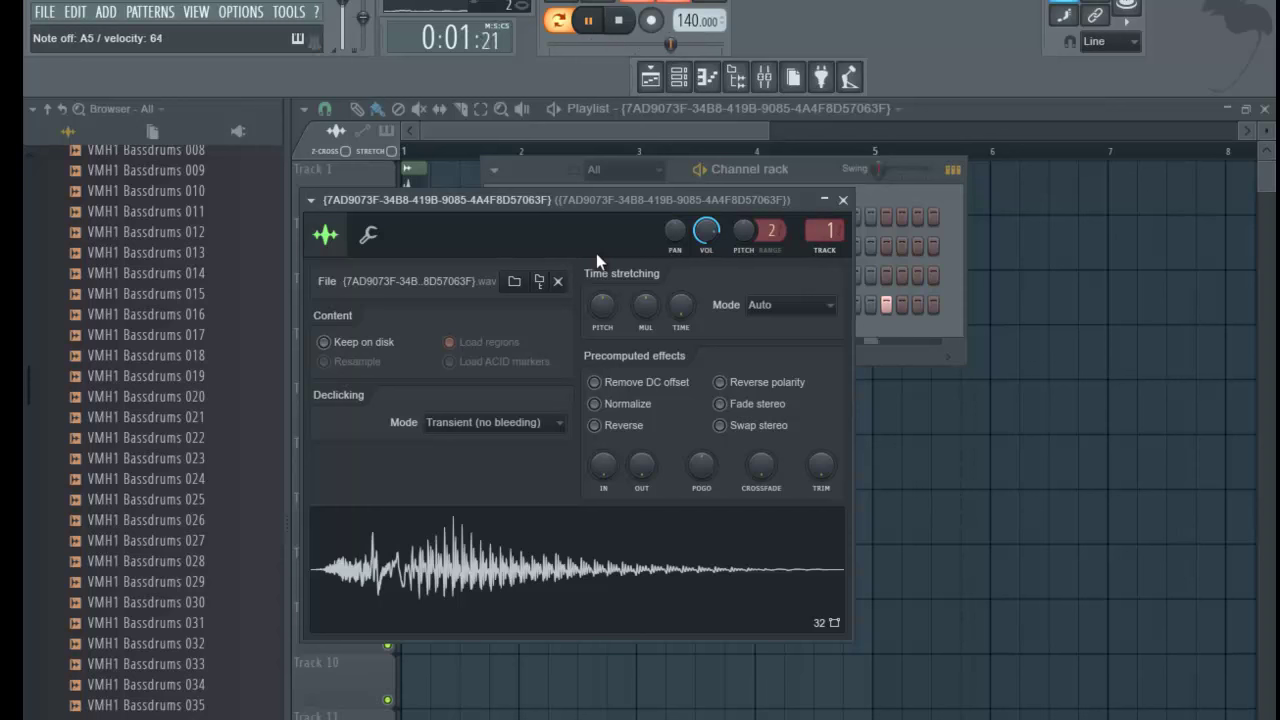
key(space)
click(820, 175)
right_click(645, 248)
click(720, 246)
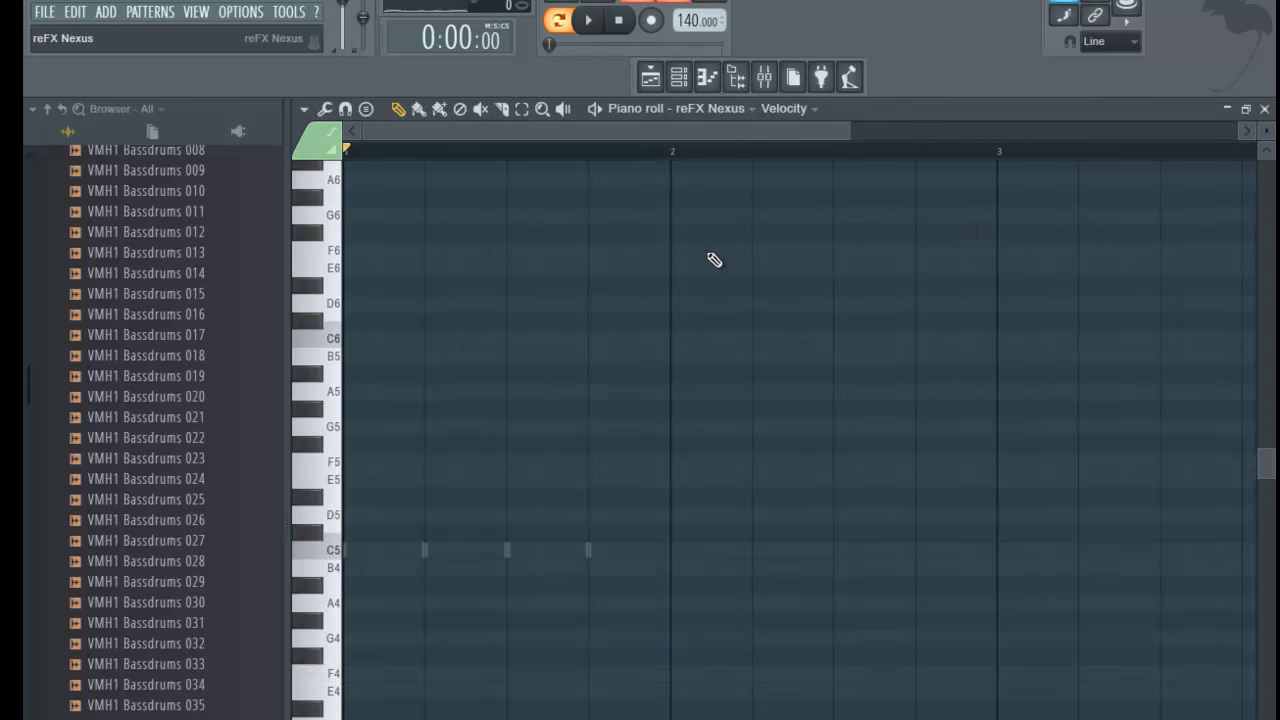
click(678, 77)
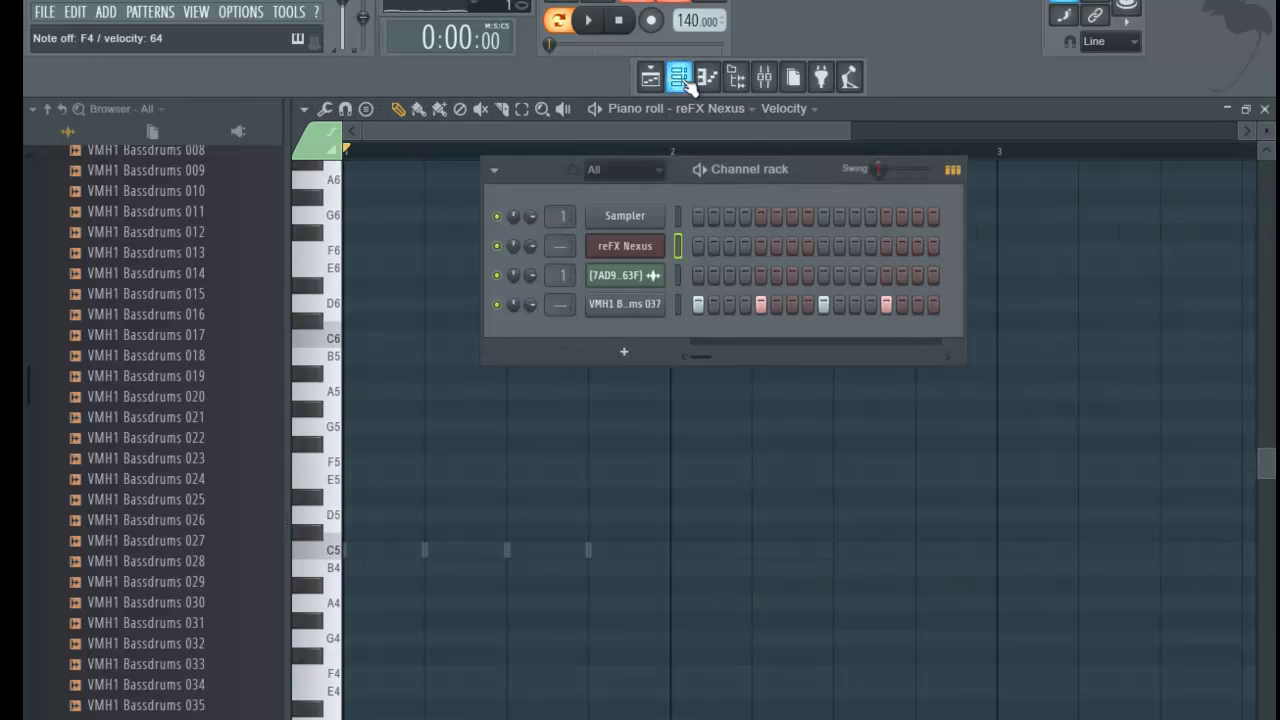
right_click(648, 246)
click(695, 247)
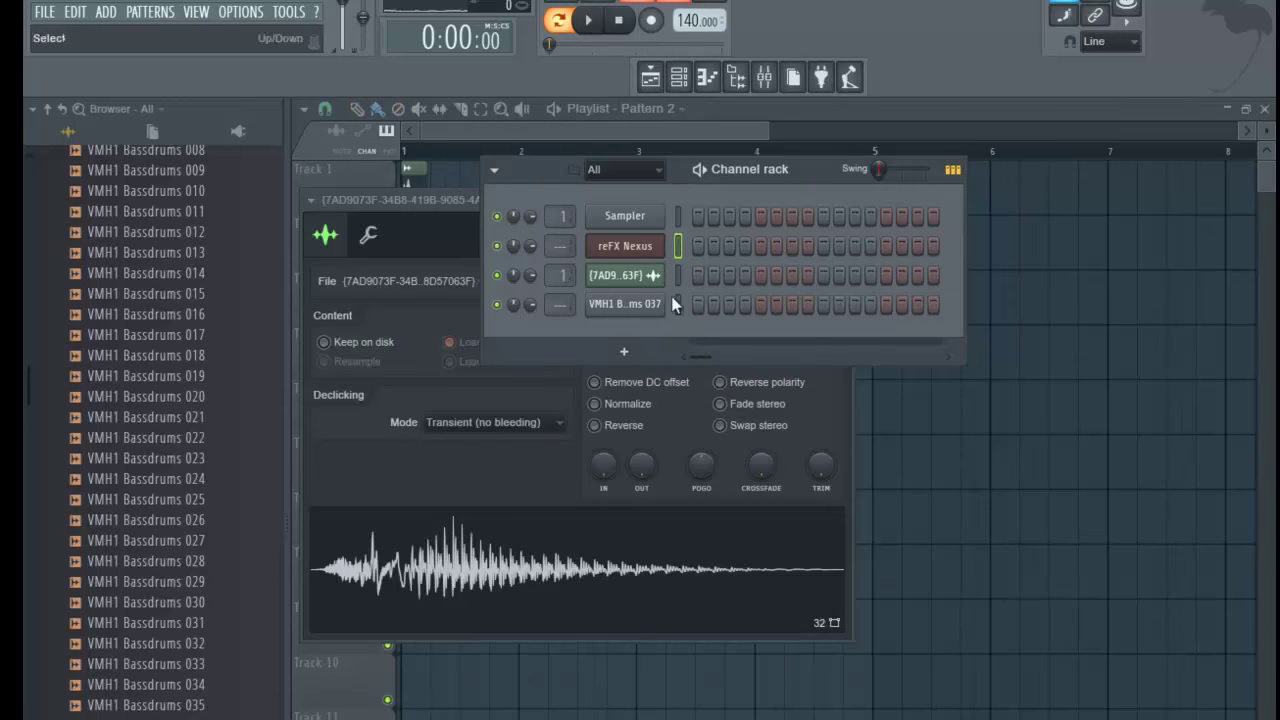
- Open the reFX Nexus channel and load the preset PN Nebula from the Piano category
click(635, 248)
scroll(800, 600, down, 3)
scroll(800, 600, up, 3)
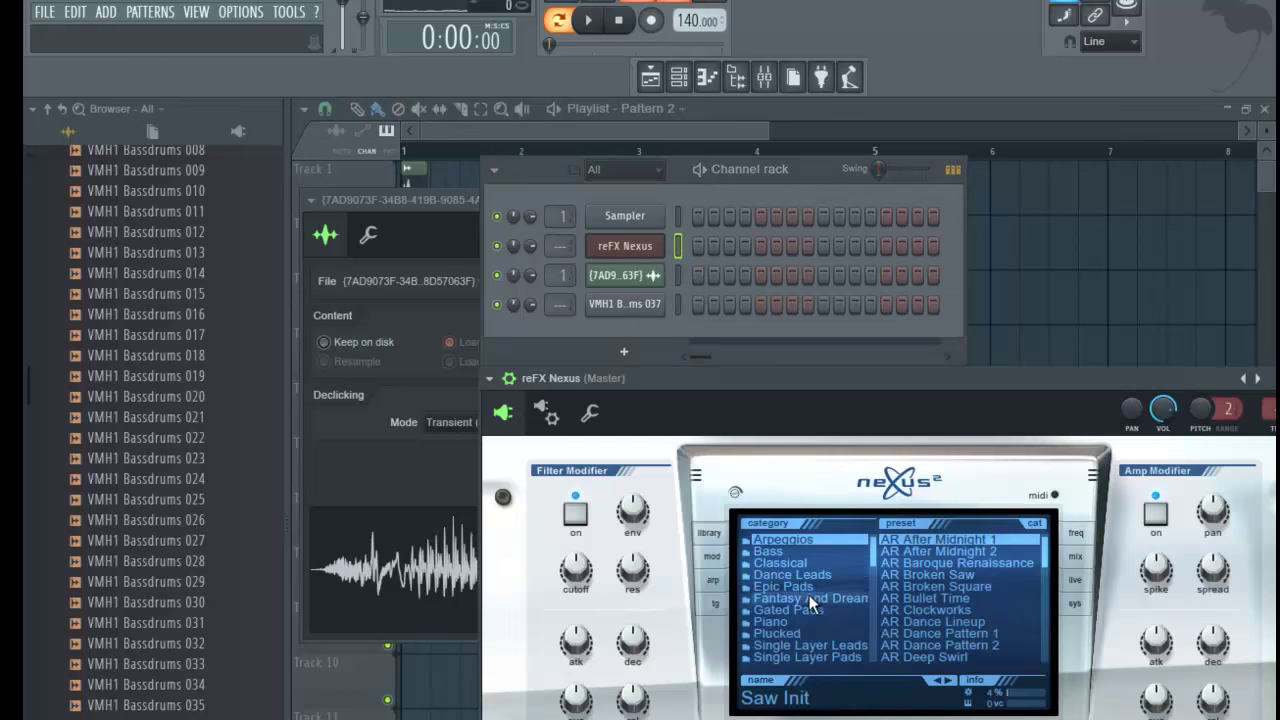
click(771, 621)
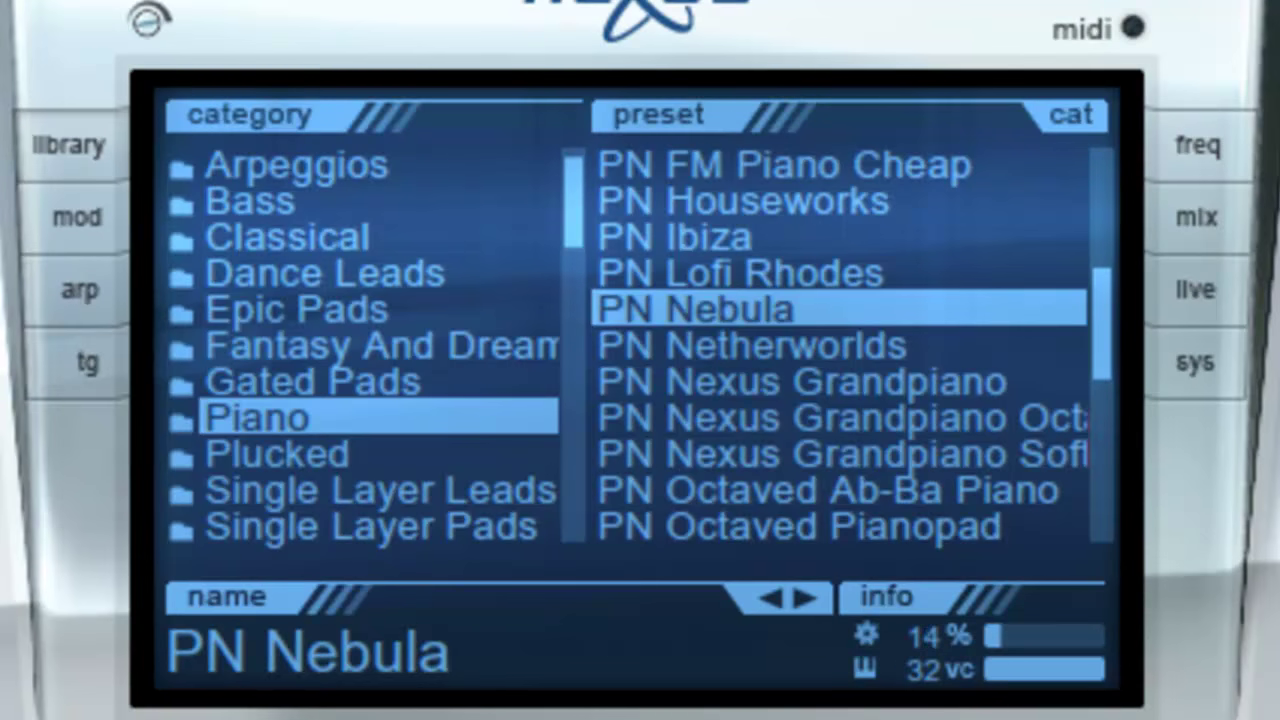
- On the preset's mix page, test layer 4 on and off and enable layer 3
click(1192, 220)
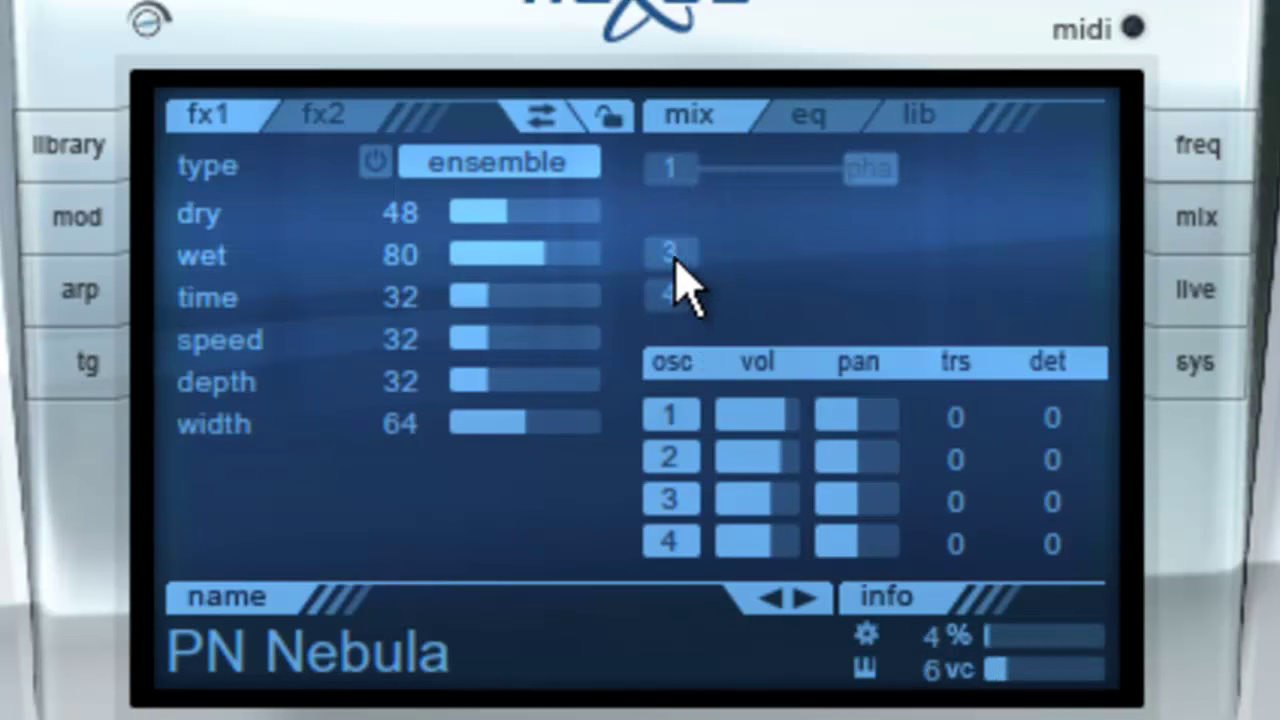
click(666, 305)
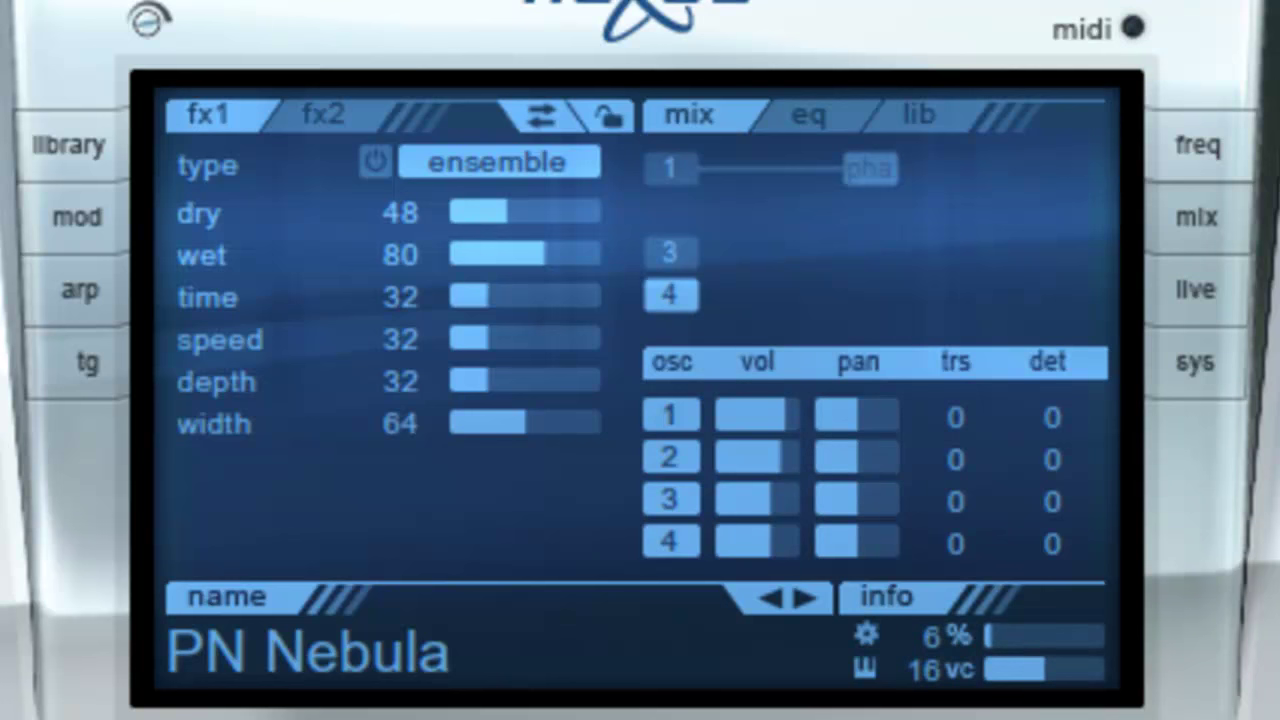
click(693, 293)
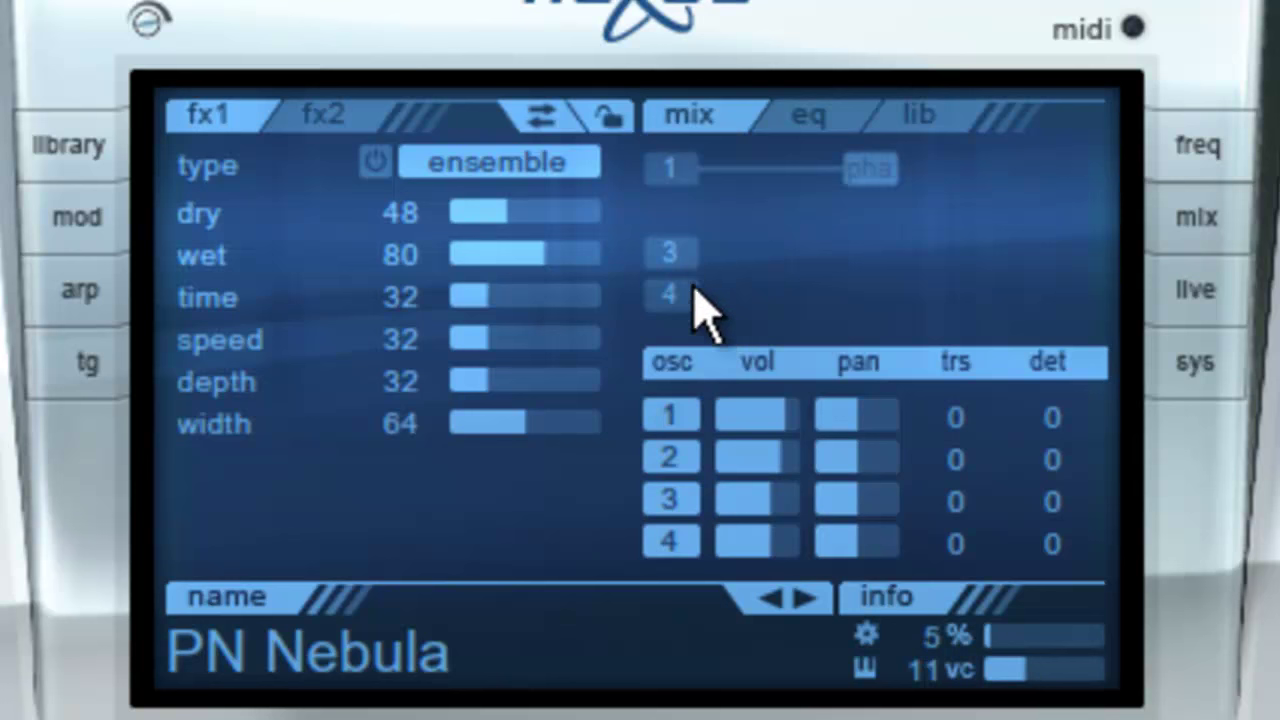
click(682, 253)
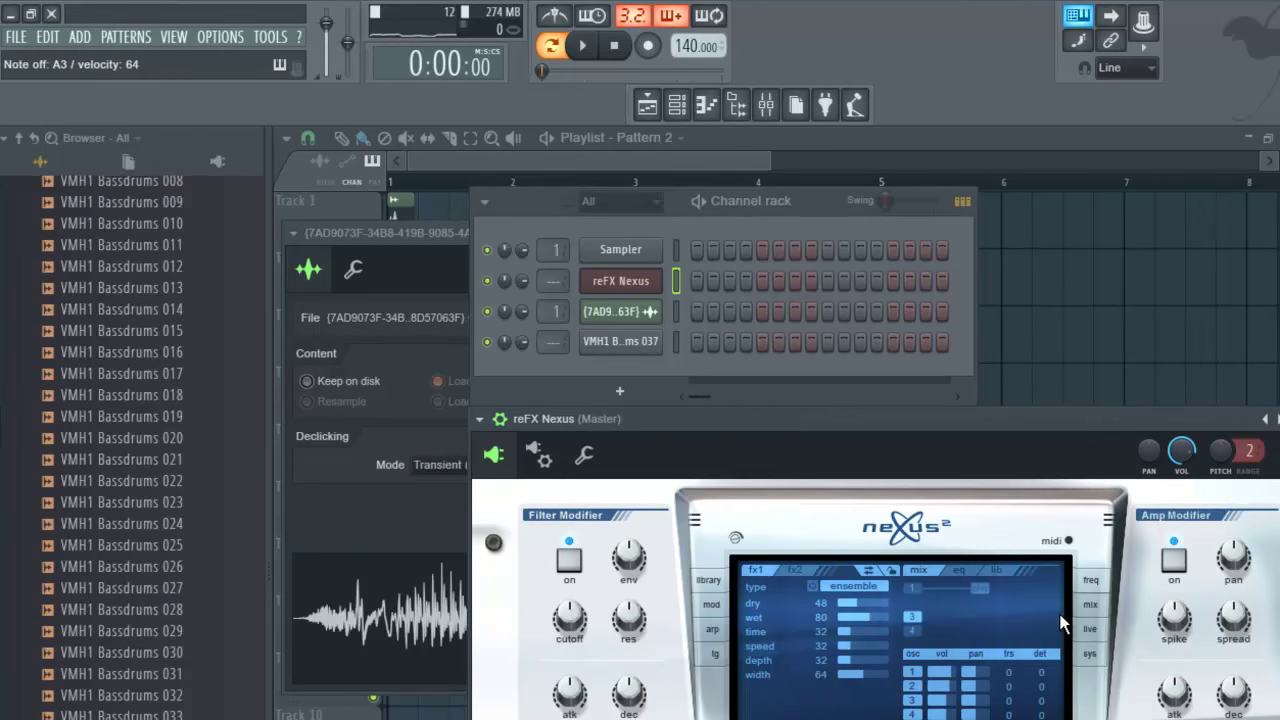
- Arm recording for Pattern 3, turn on the metronome, and lower the tempo to 129 BPM with a short test playback
key(r)
click(860, 317)
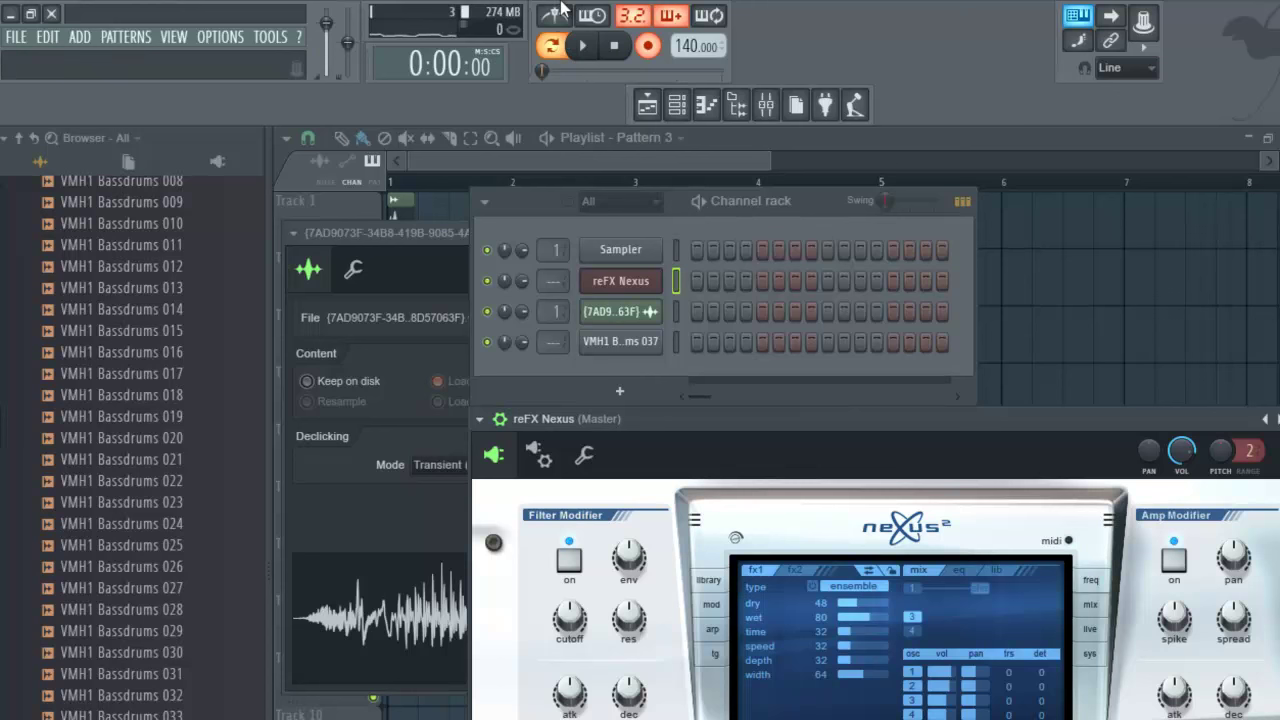
scroll(697, 46, down, 5)
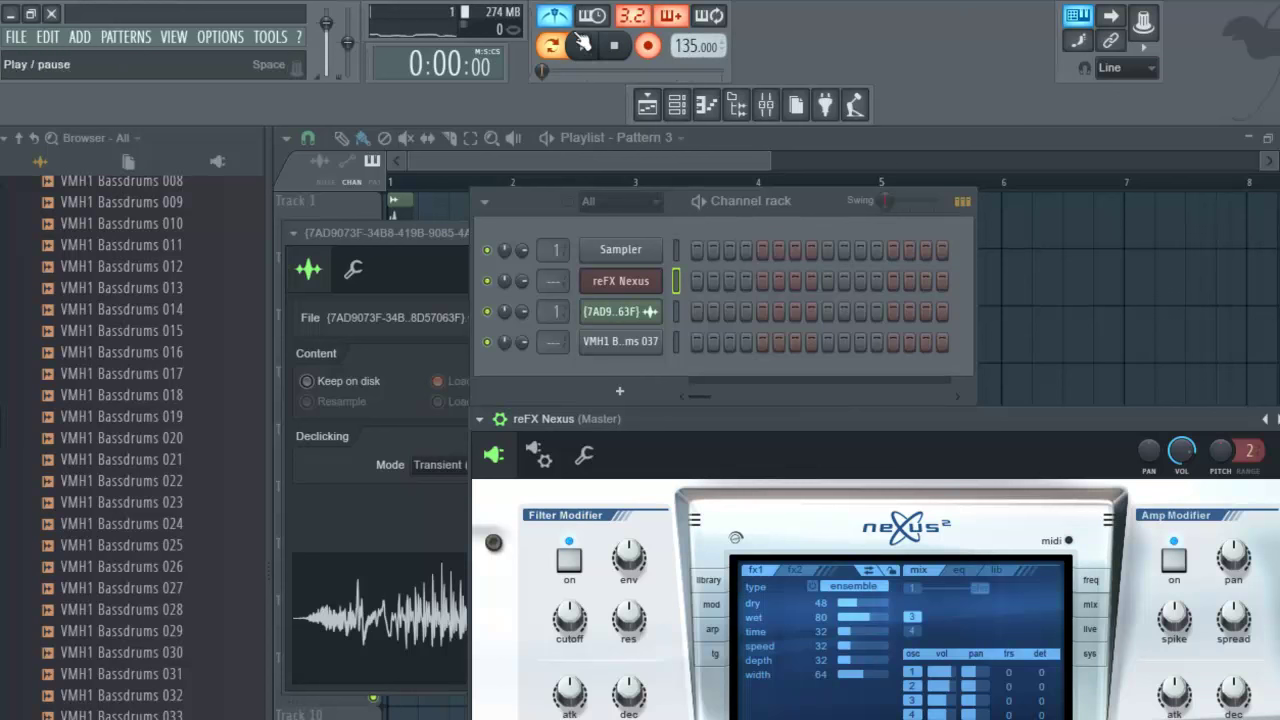
click(583, 45)
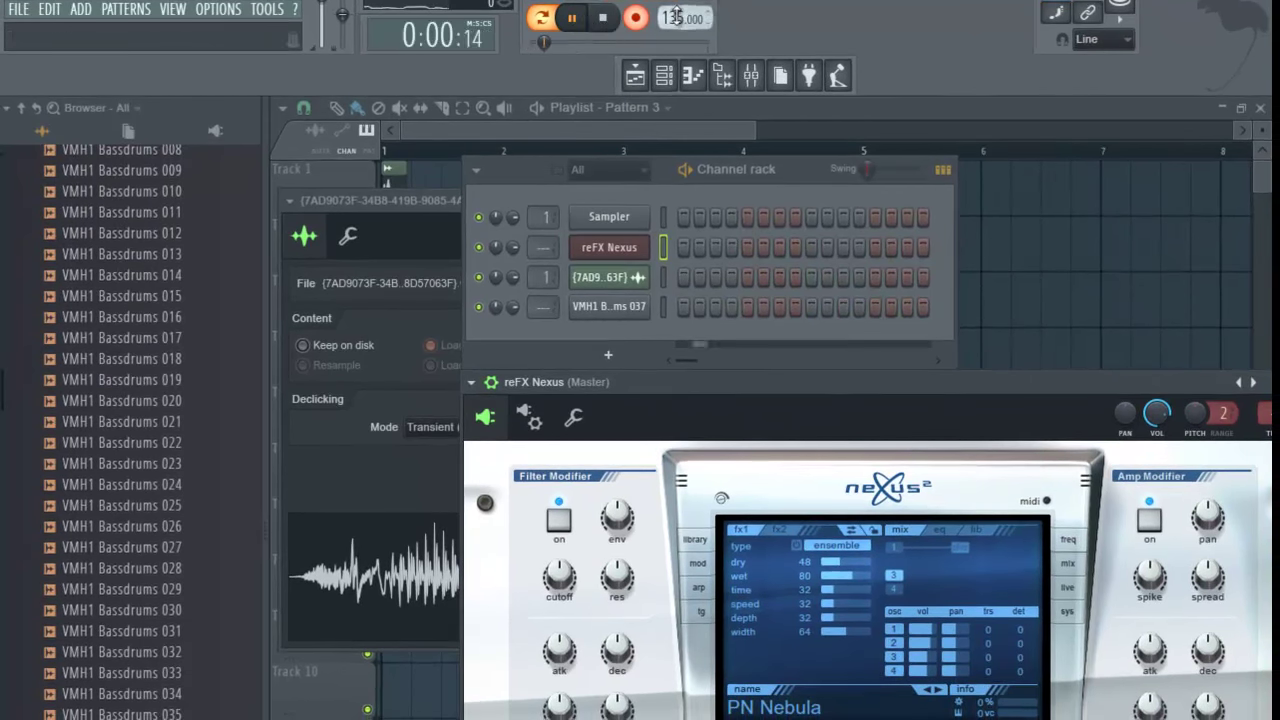
scroll(681, 36, down, 5)
scroll(681, 36, down, 1)
click(575, 19)
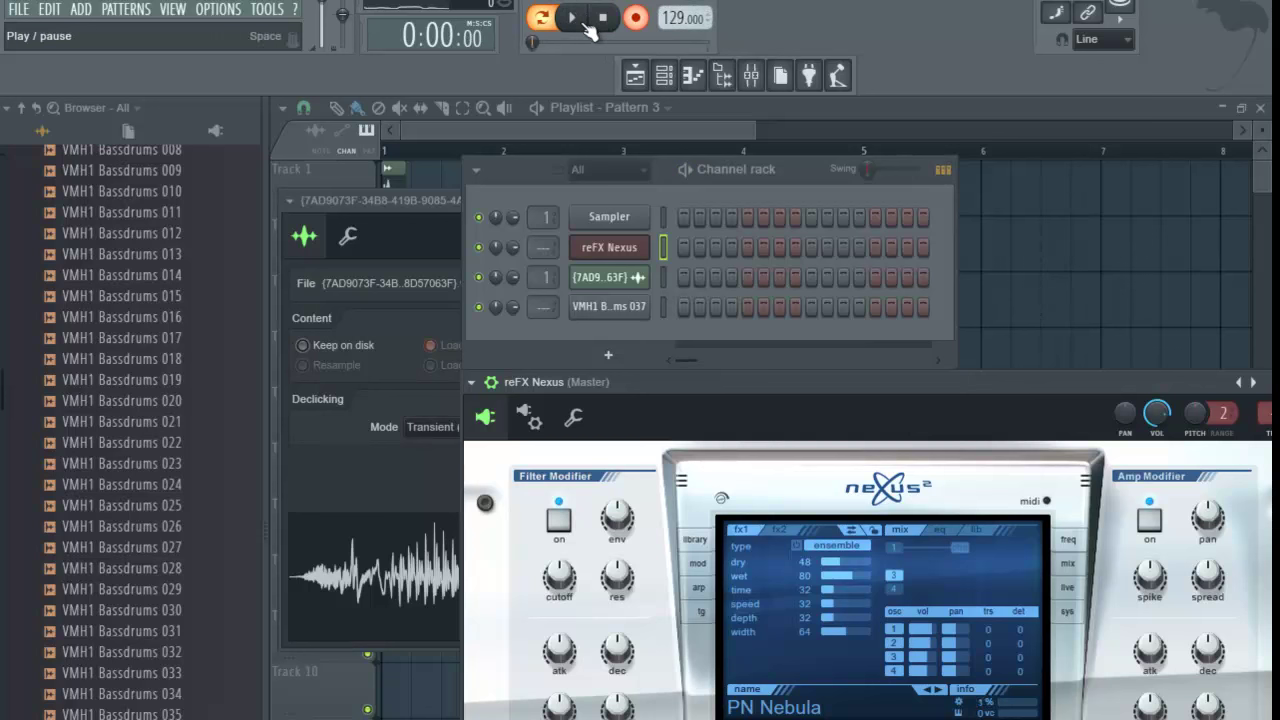
- Record a four-bar chord part with reFX Nexus at 130 BPM and examine the recorded notes in the piano roll
click(572, 17)
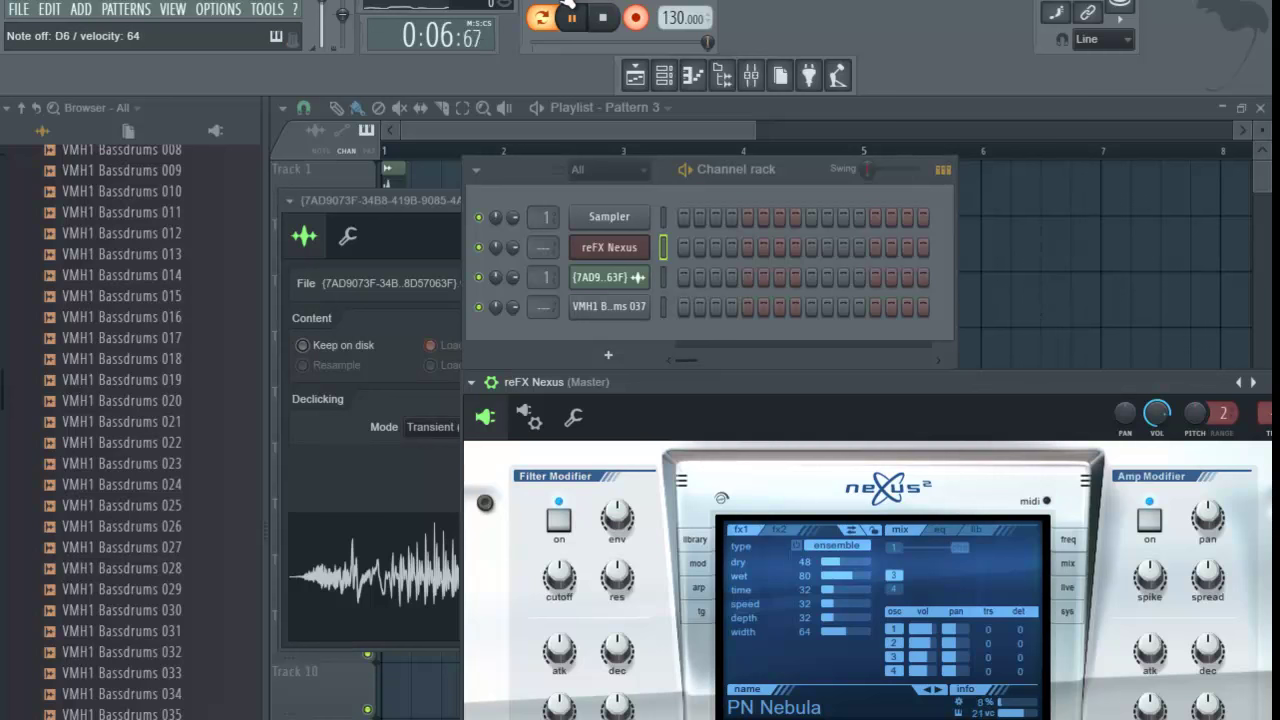
key(space)
key(F7)
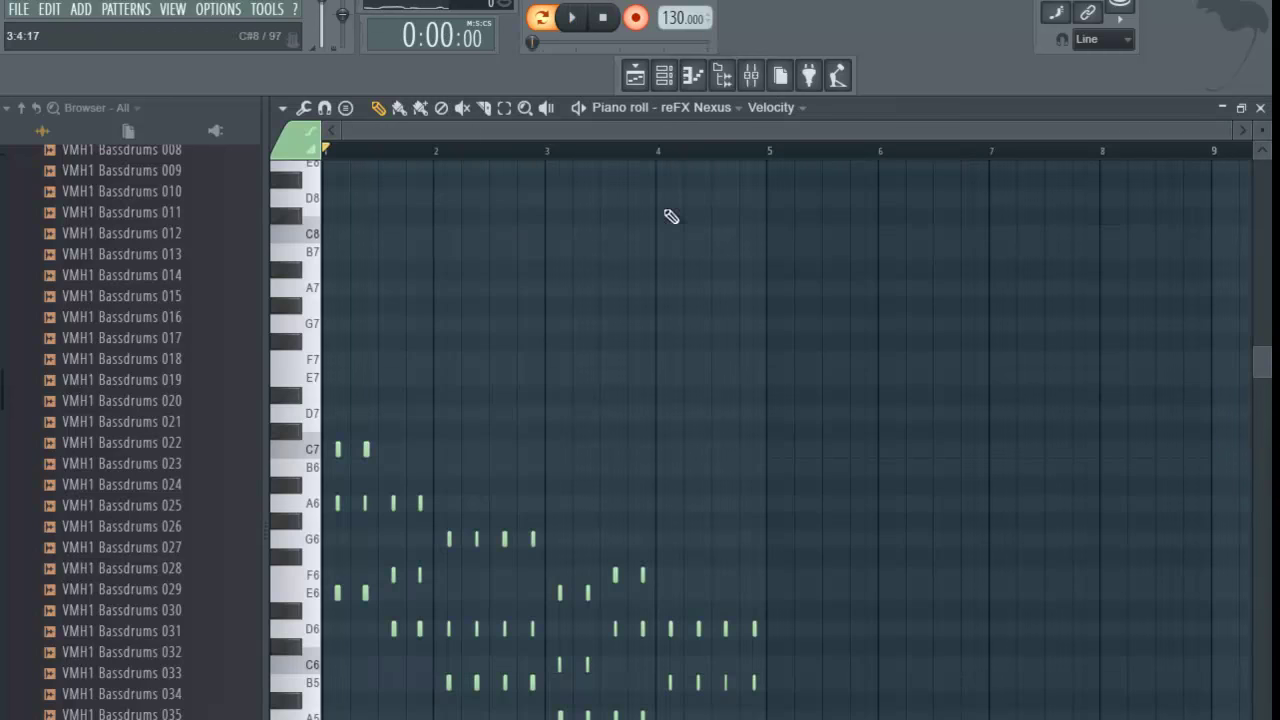
scroll(420, 430, down, 4)
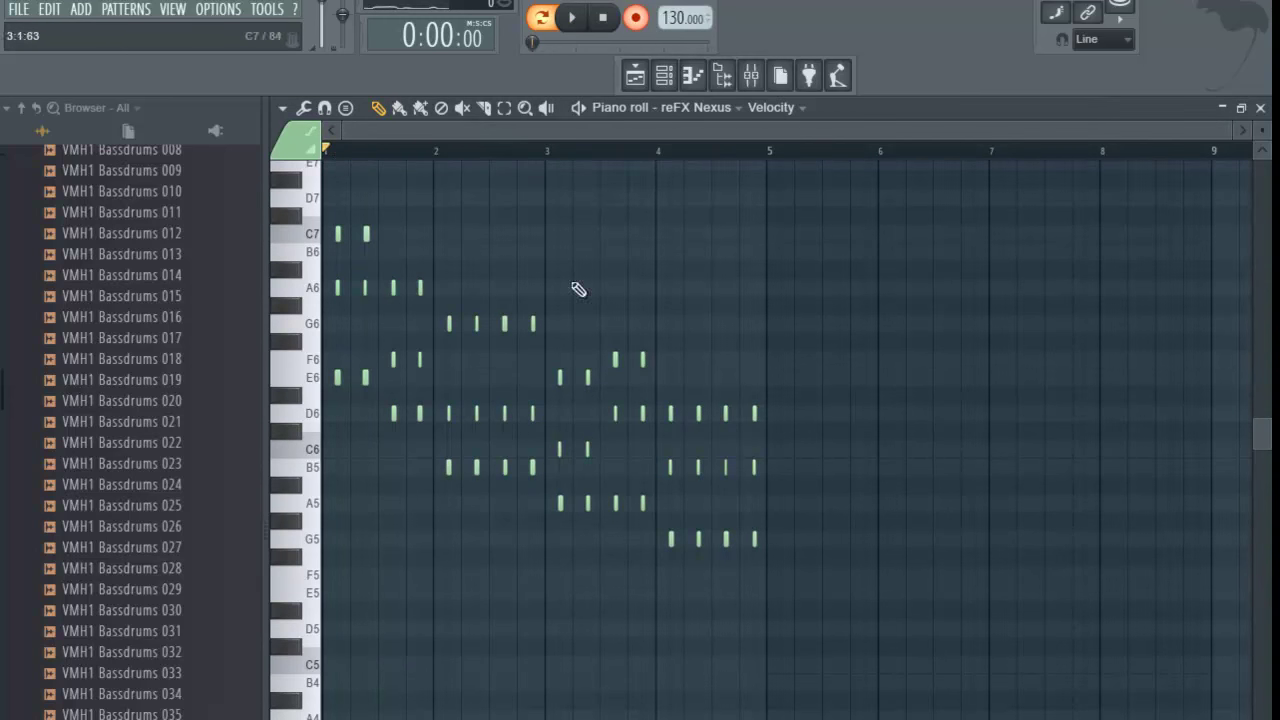
scroll(343, 352, up, 2)
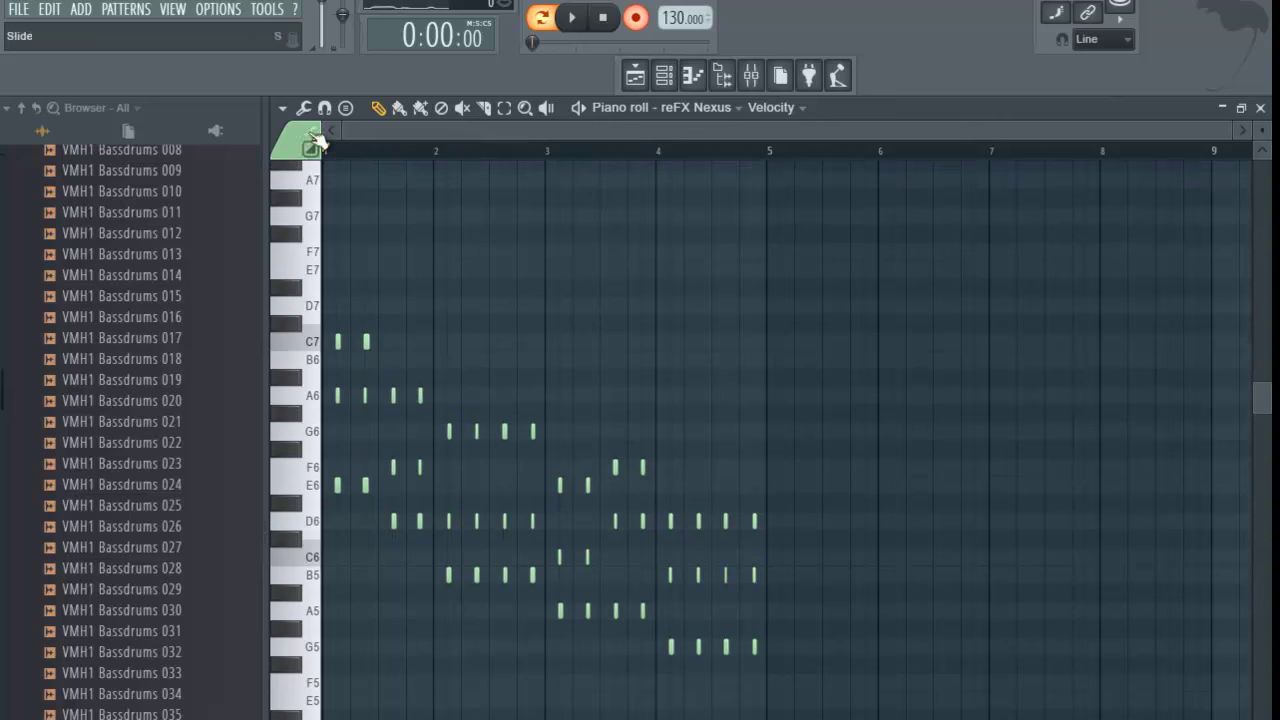
scroll(337, 149, up, 4)
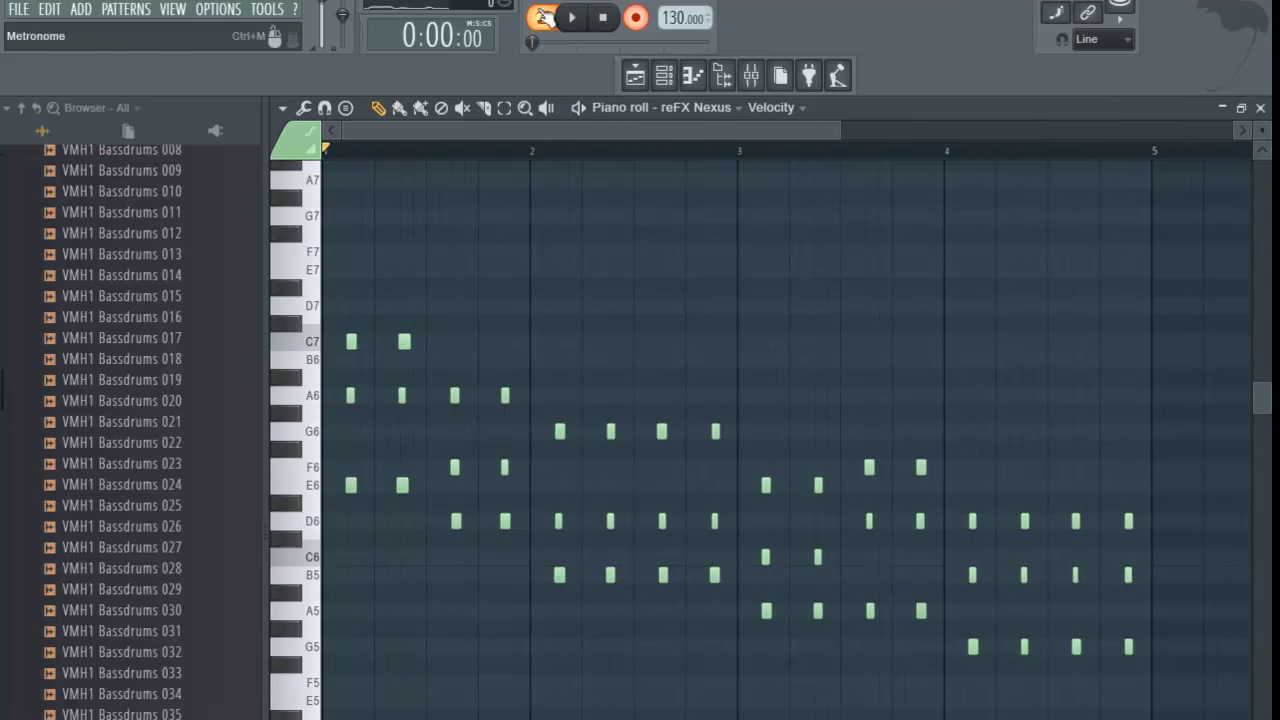
- In the playlist, delete the vocal clip, place Pattern 3 on Track 3 and four repeats of Pattern 1 on Track 1, and play the arrangement
click(635, 75)
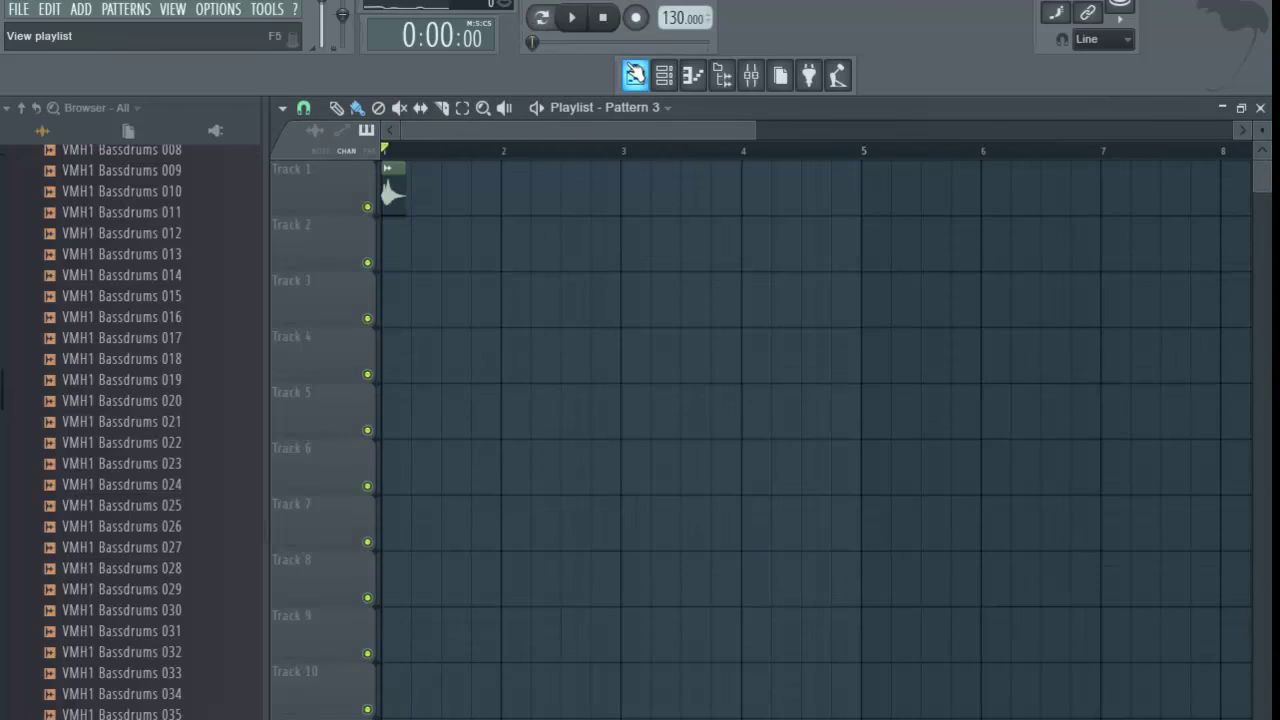
right_click(391, 190)
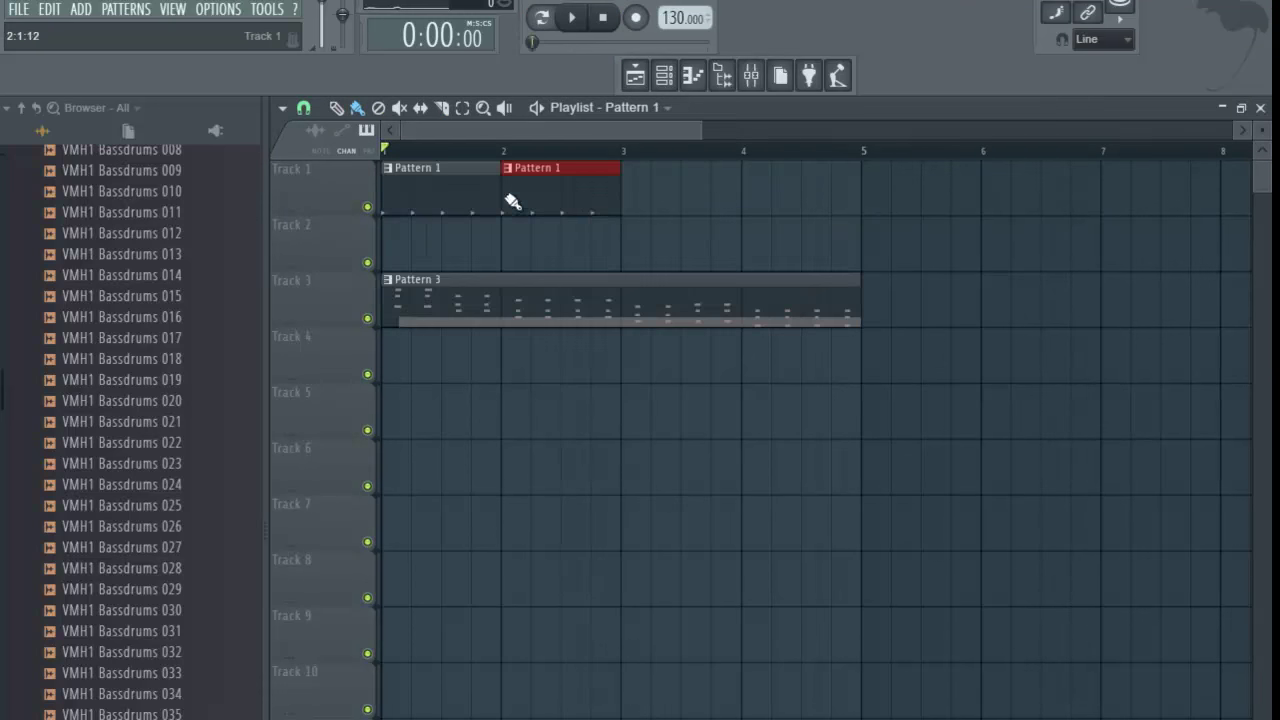
drag(507, 194, 741, 208)
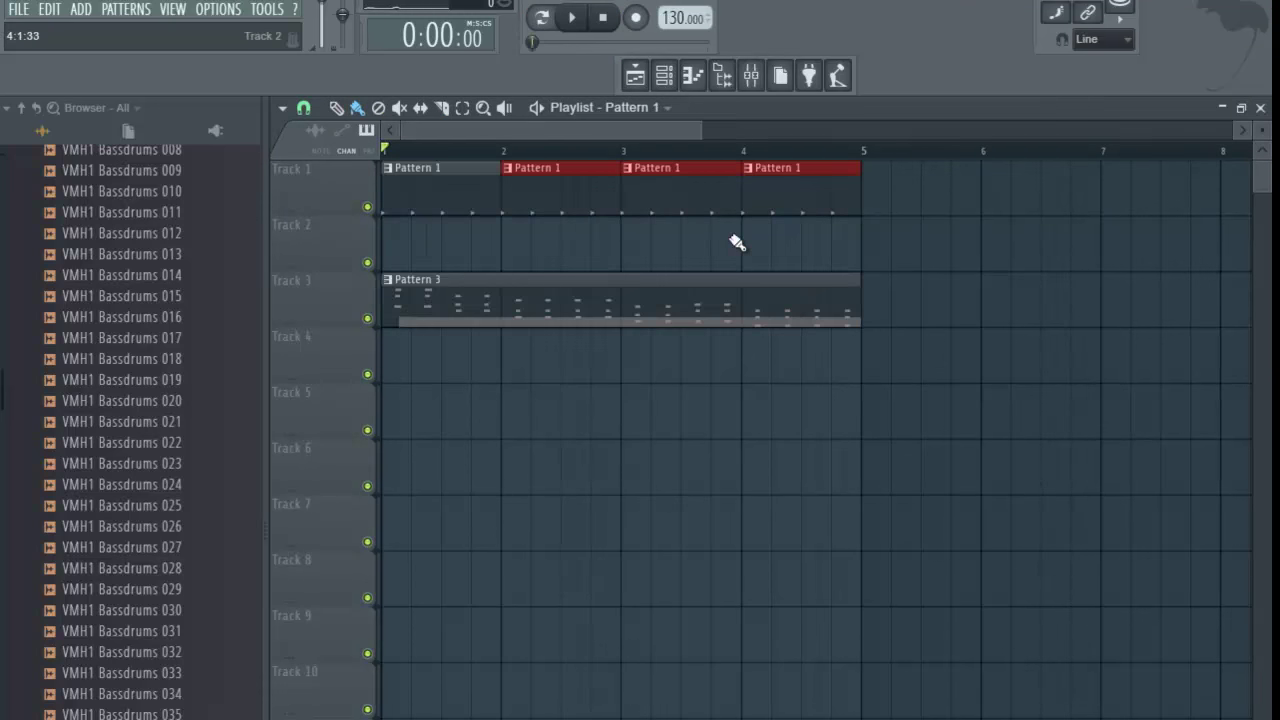
key(space)
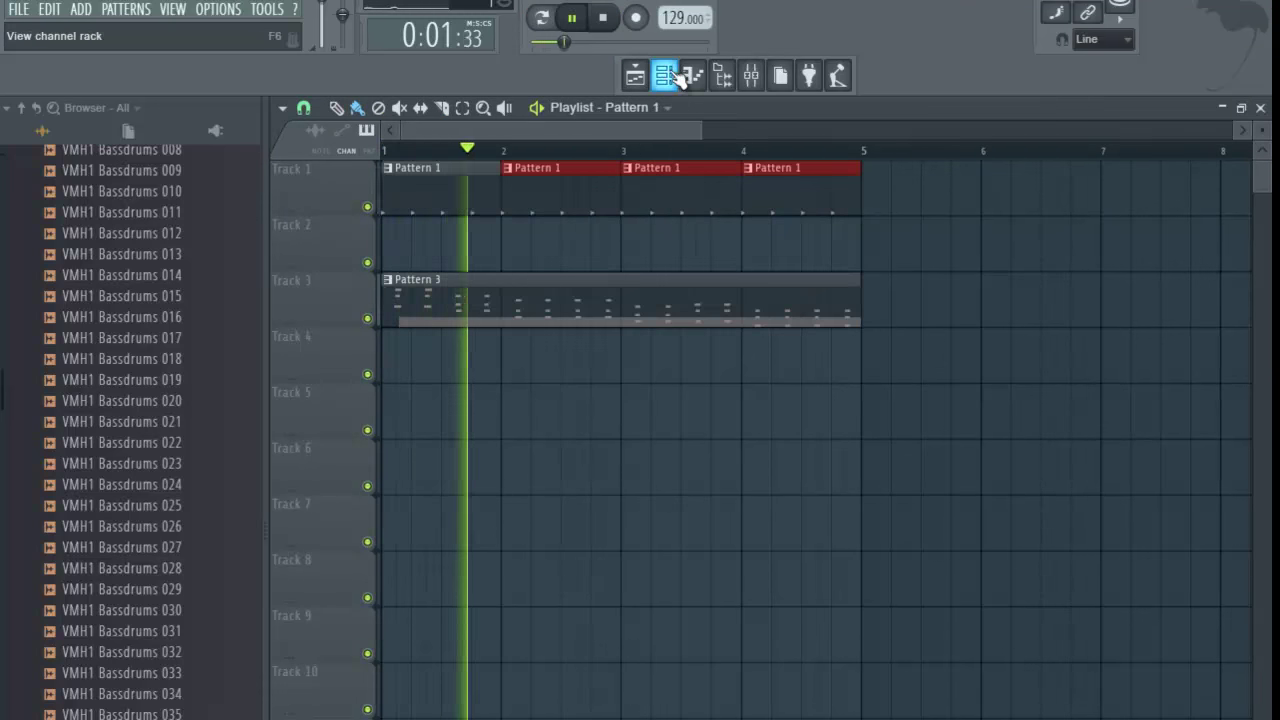
- Replace the bassdrum channel's sample with VMH1 Bassdrums 084 from the sample browser and play the arrangement with it
click(665, 75)
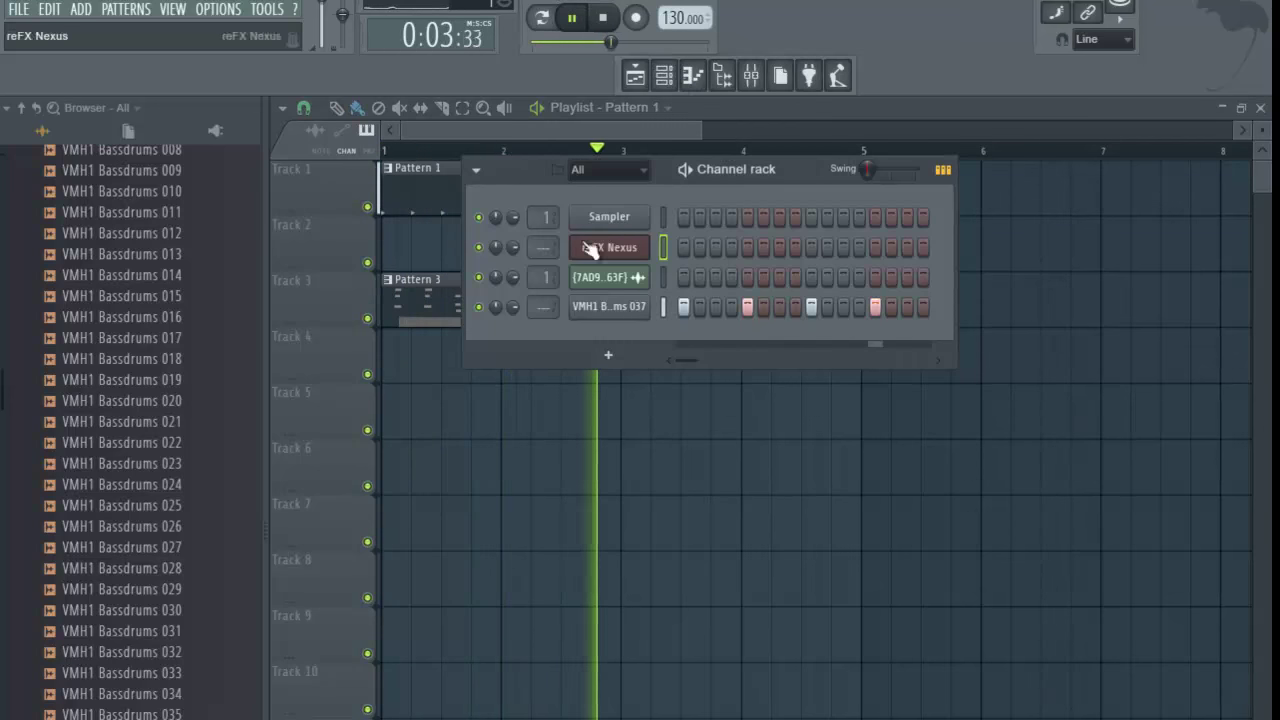
key(space)
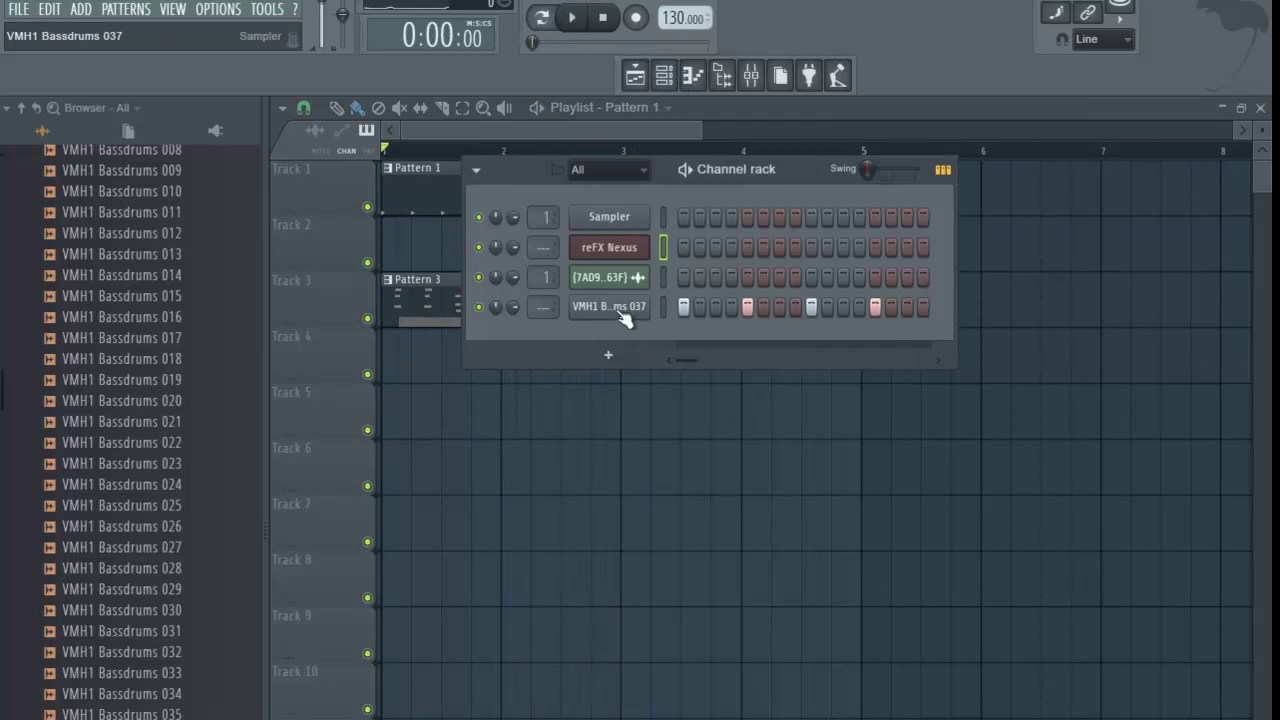
click(623, 307)
scroll(130, 255, down, 8)
click(125, 716)
scroll(130, 546, down, 6)
click(125, 716)
drag(125, 716, 400, 650)
key(space)
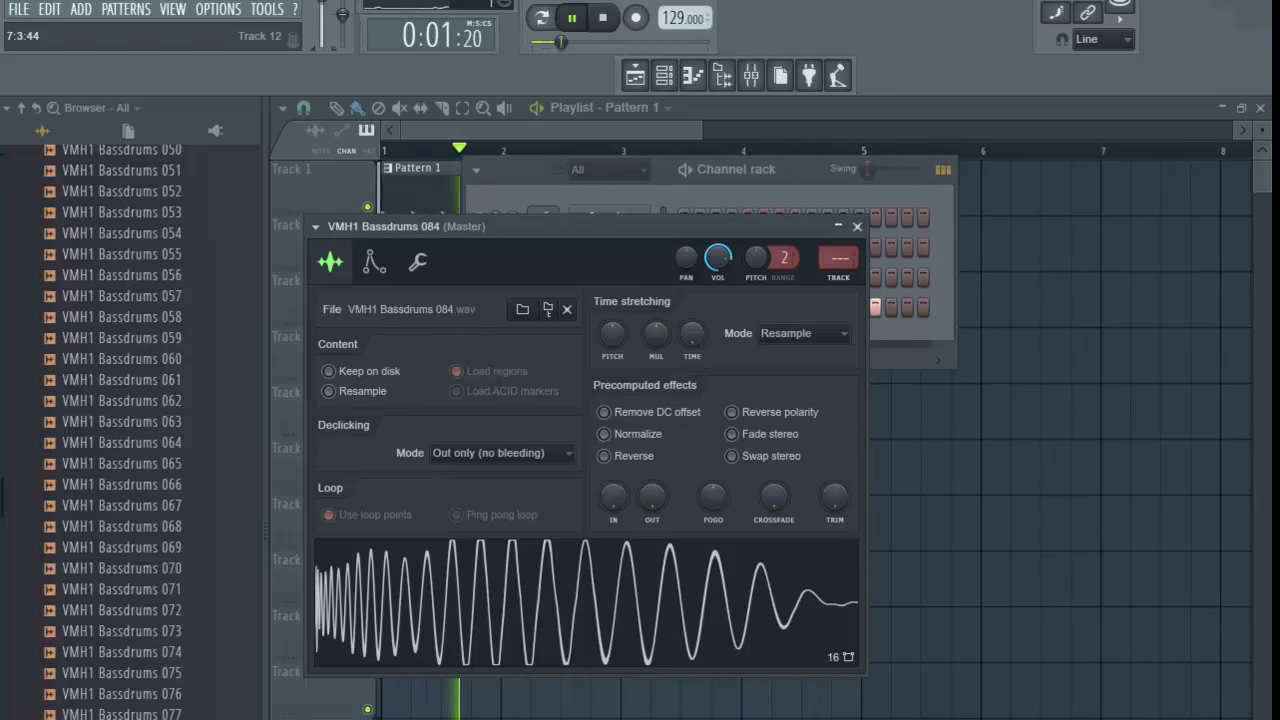
key(space)
- Quantize the recorded reFX Nexus chord notes of Pattern 3 in the piano roll while playing them back
click(815, 170)
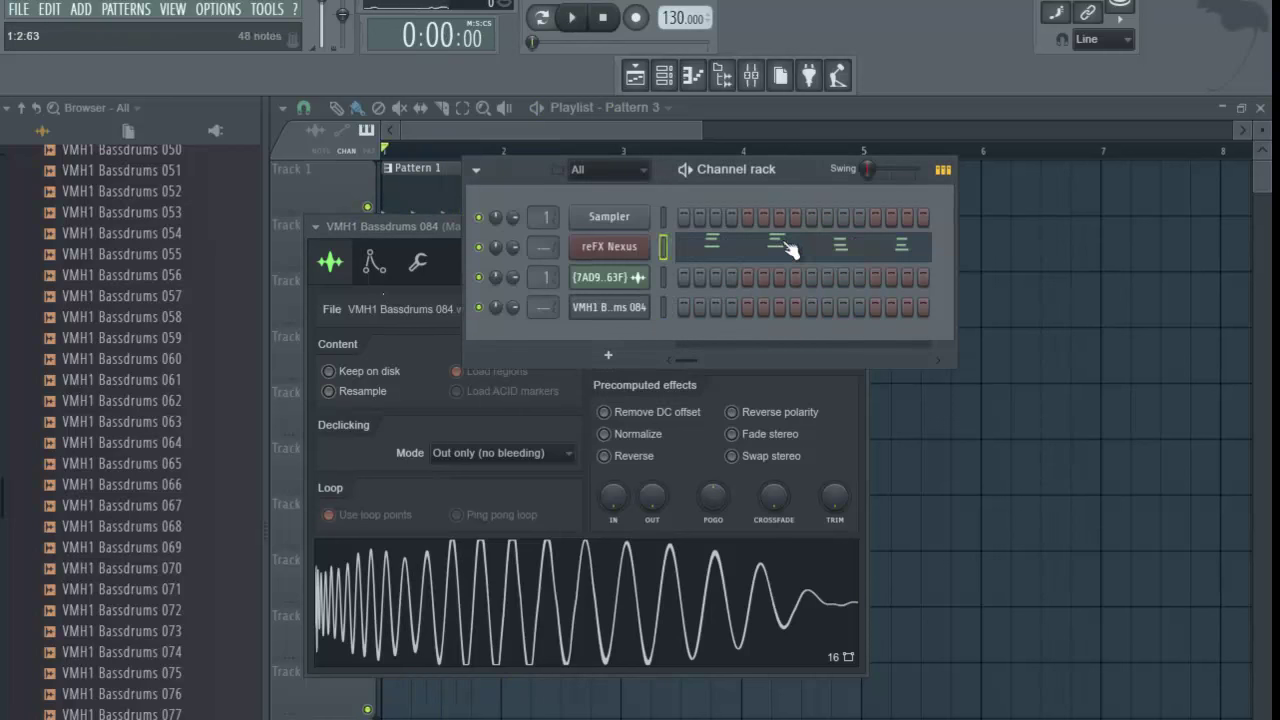
click(790, 250)
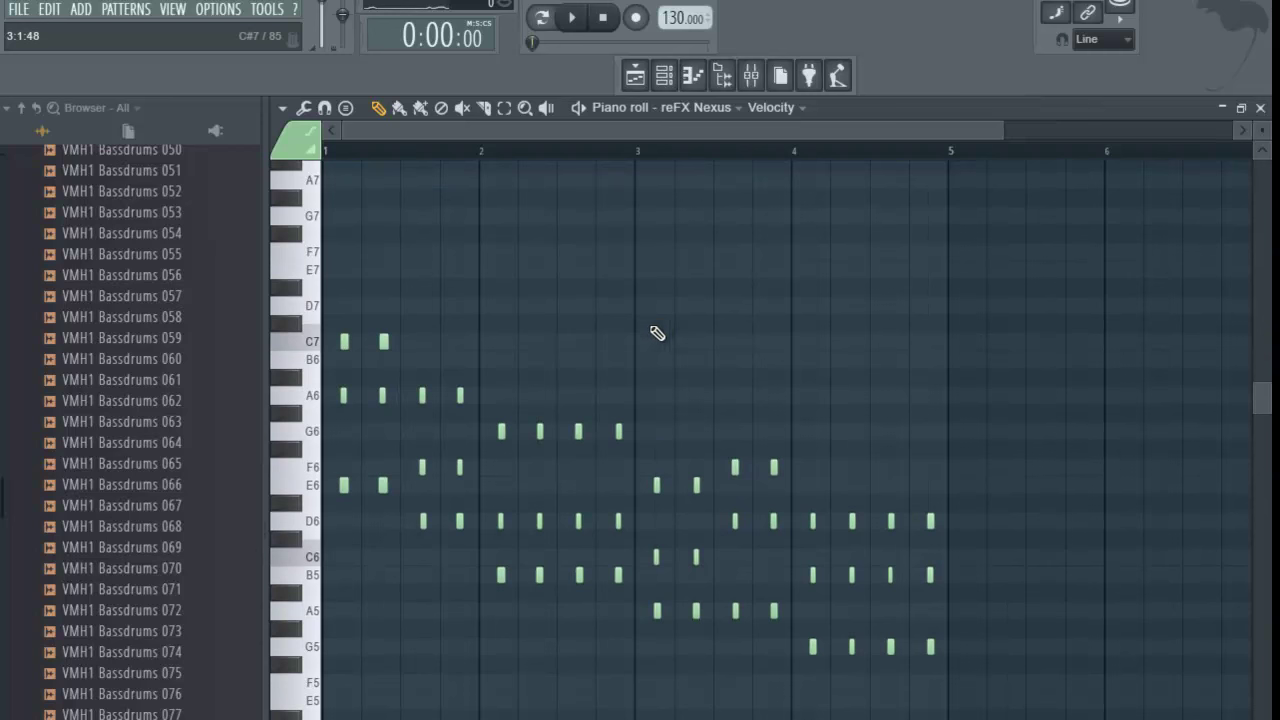
key(alt+q)
key(space)
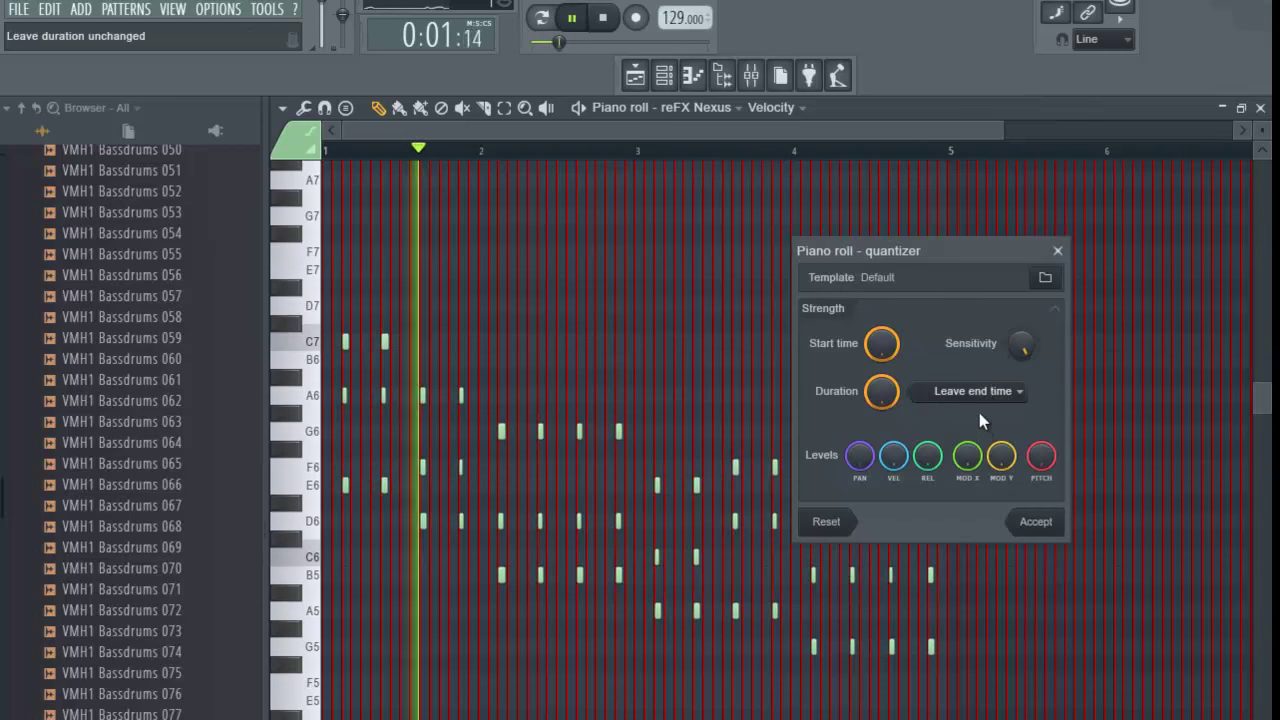
click(1040, 522)
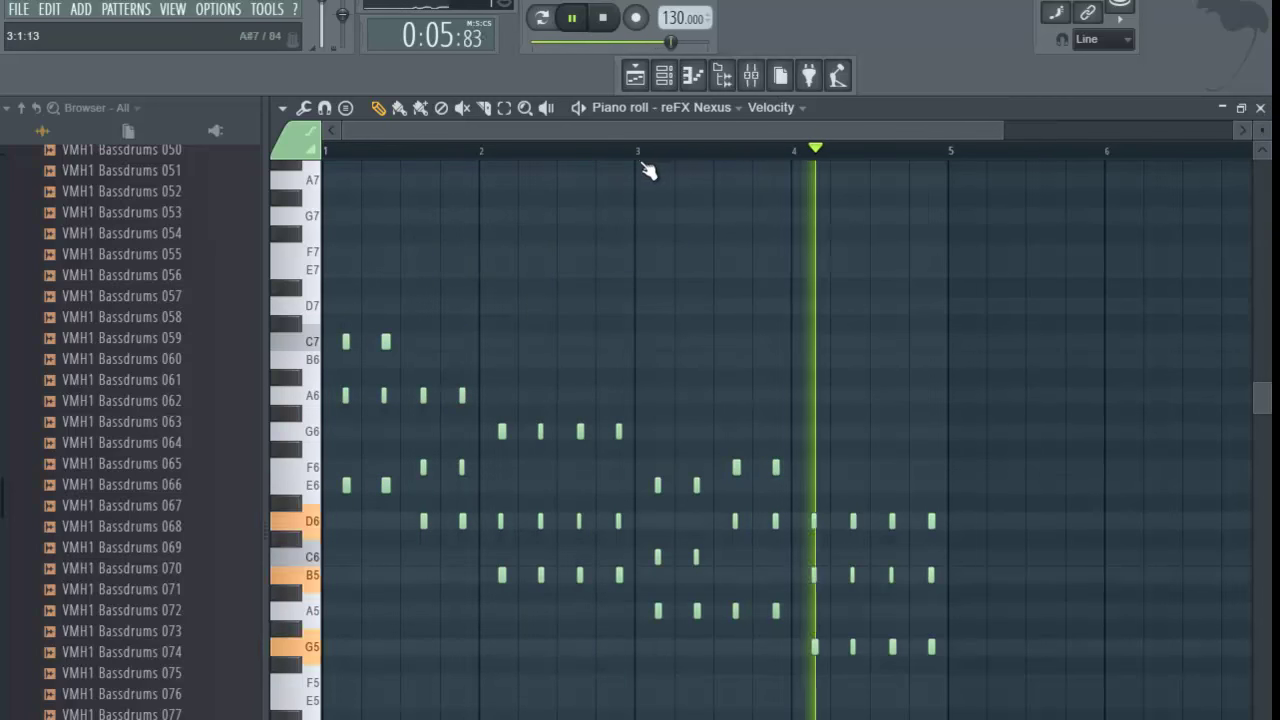
key(space)
- Replace the chords in bars 1 and 2 with a copy of those in bars 3 and 4, and play the pattern
drag(623, 155, 255, 178)
drag(588, 160, 954, 189)
key(Delete)
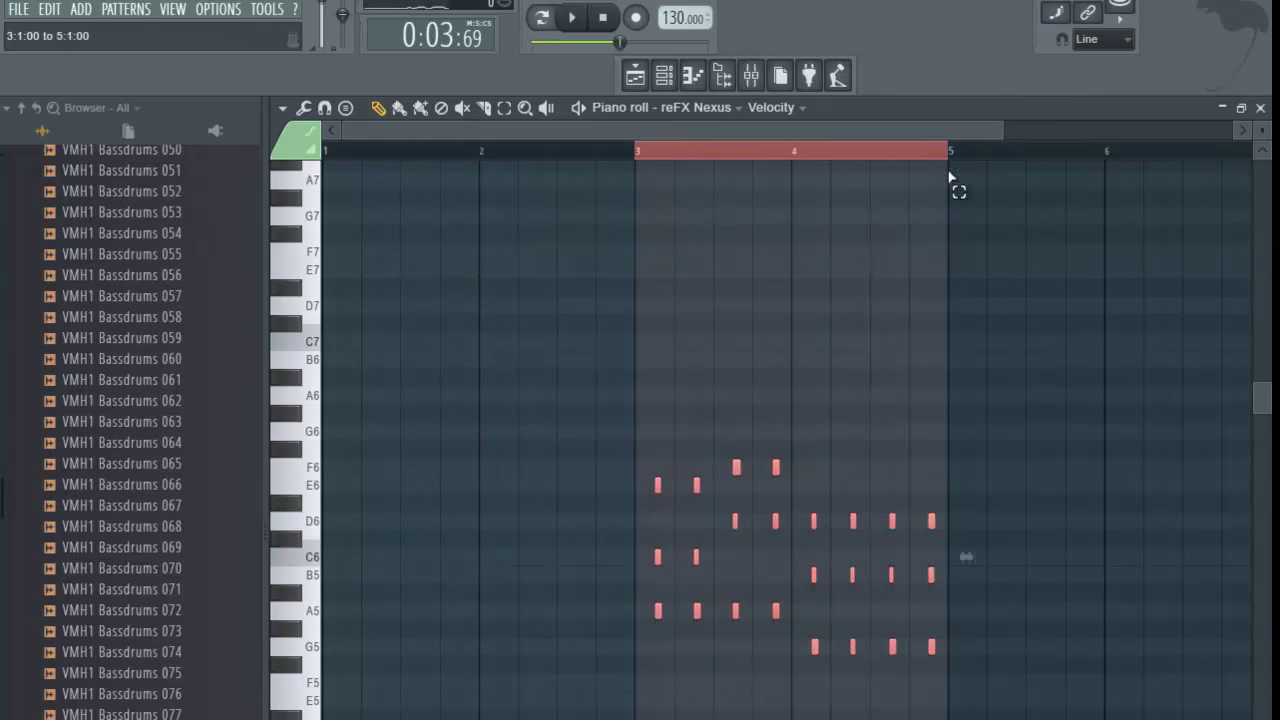
key(ctrl+z)
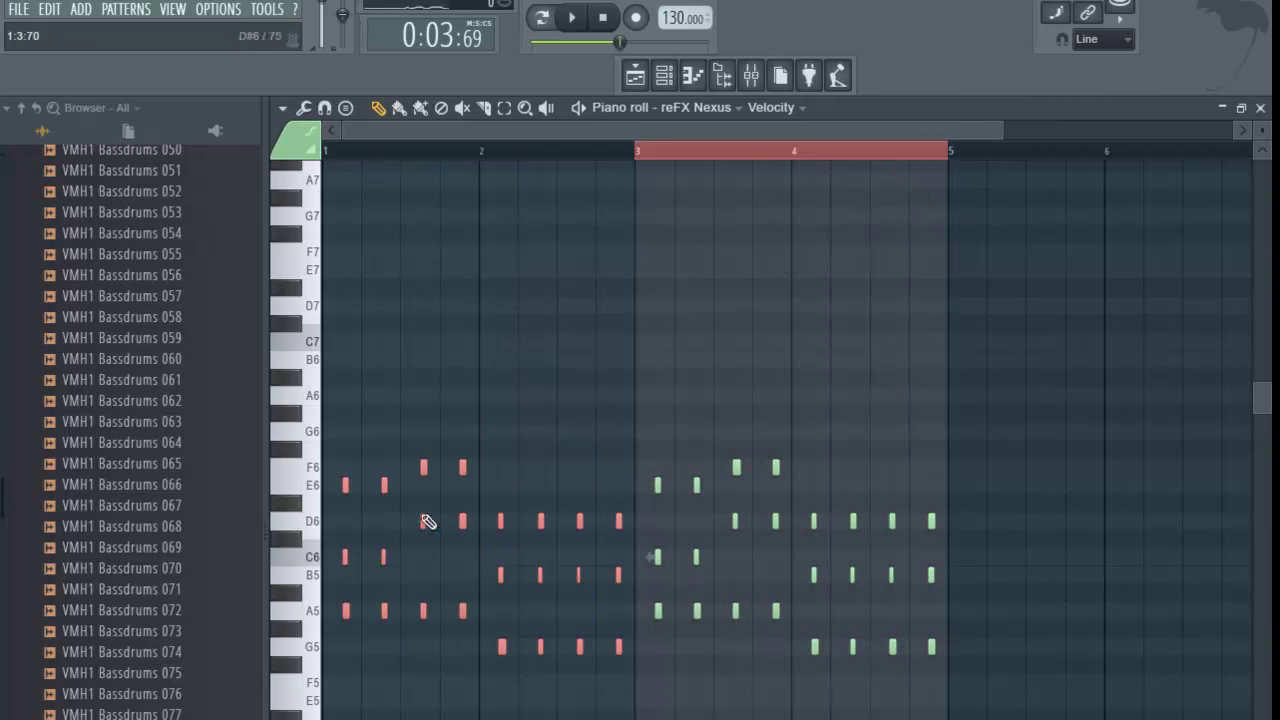
click(343, 157)
key(space)
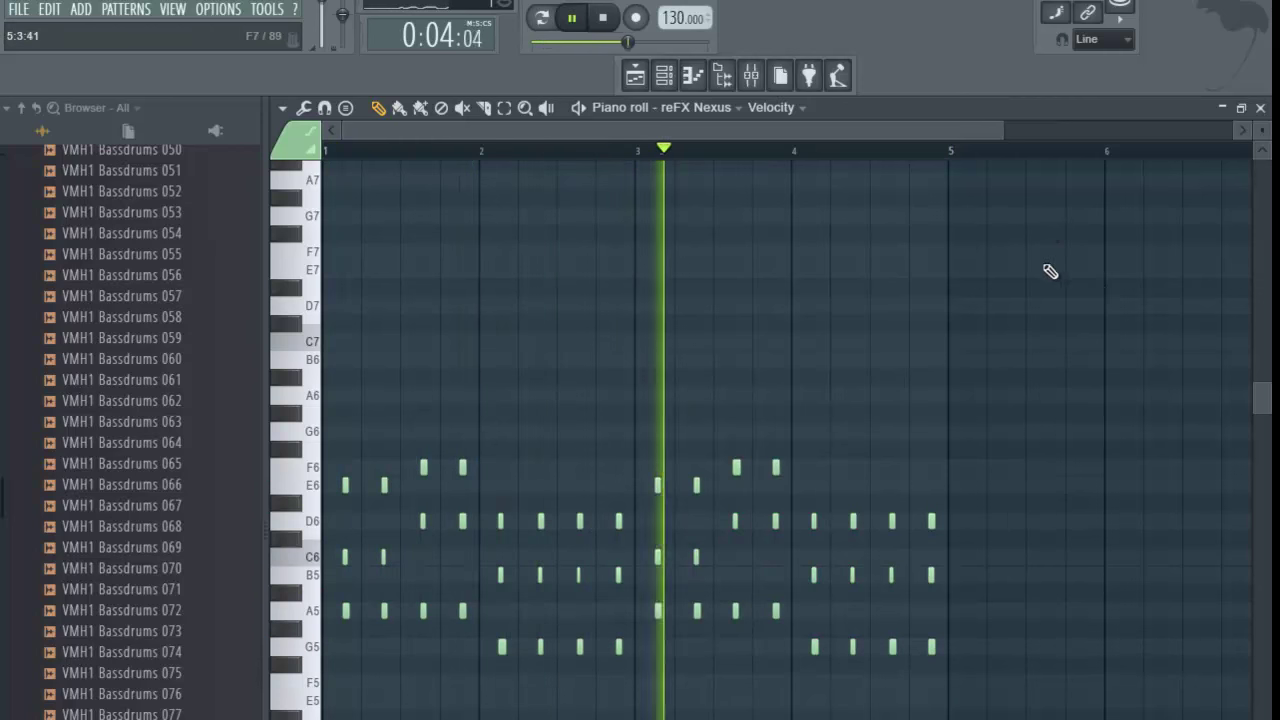
- Close the piano roll and turn on Normalize for the vocal sample's channel
click(1260, 108)
key(q)
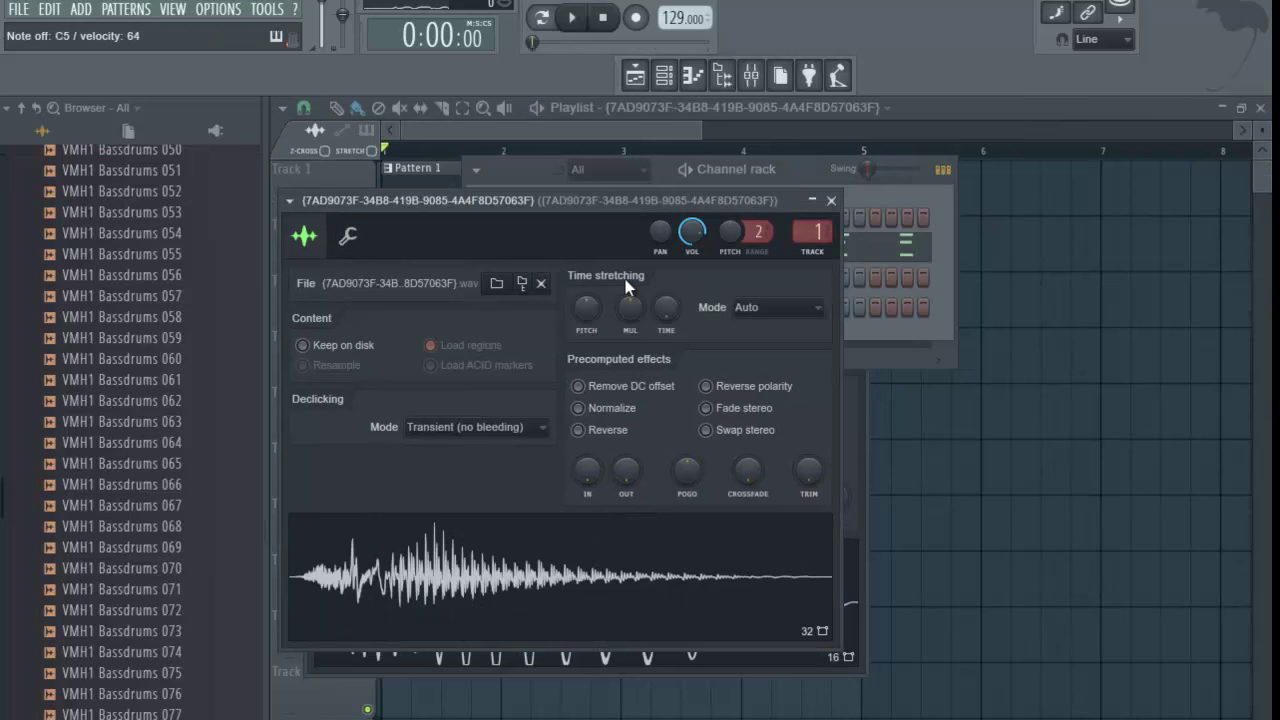
key(space)
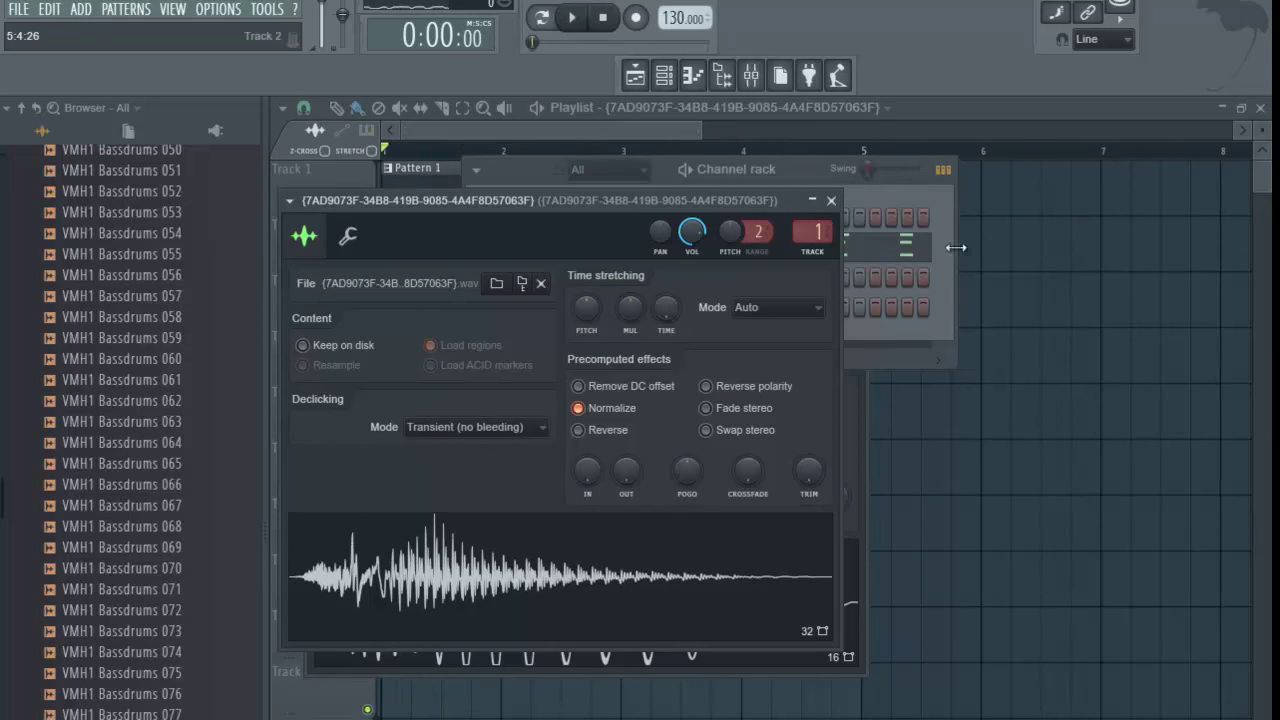
click(953, 247)
- Create Pattern 4 and record a four-bar melody with the vocal sample channel at 130 BPM
key(F4)
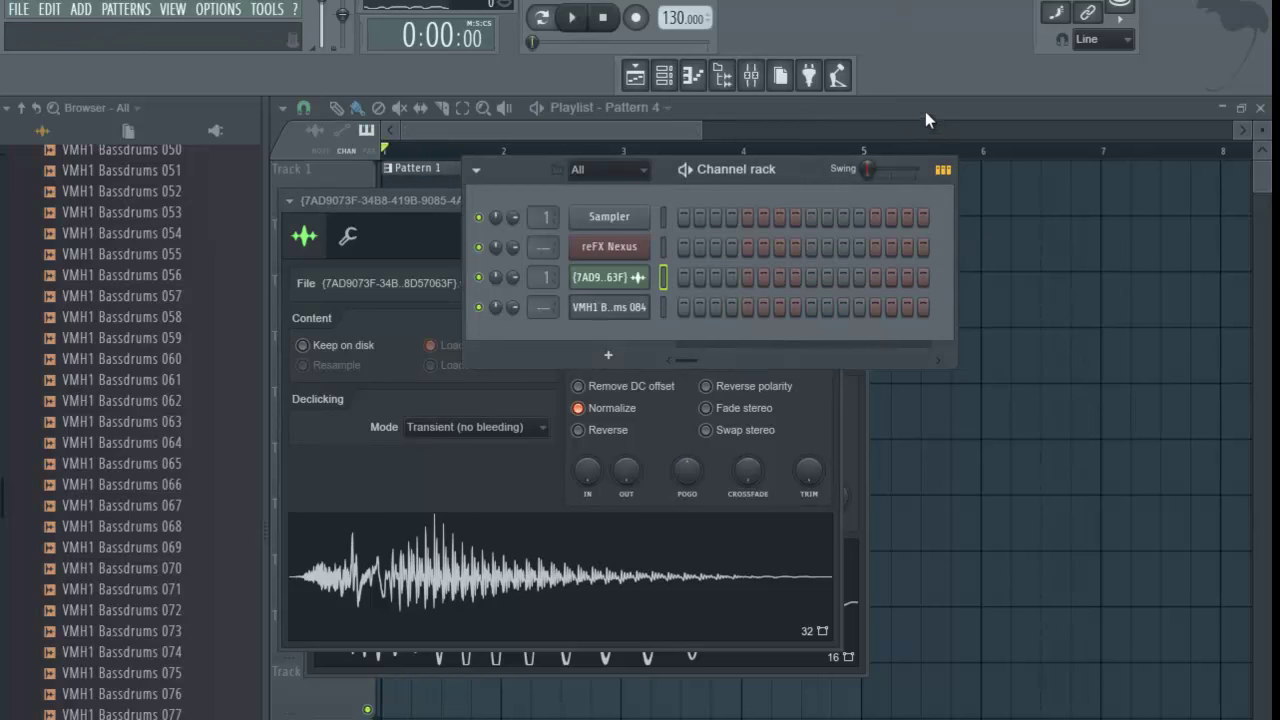
click(636, 18)
click(838, 281)
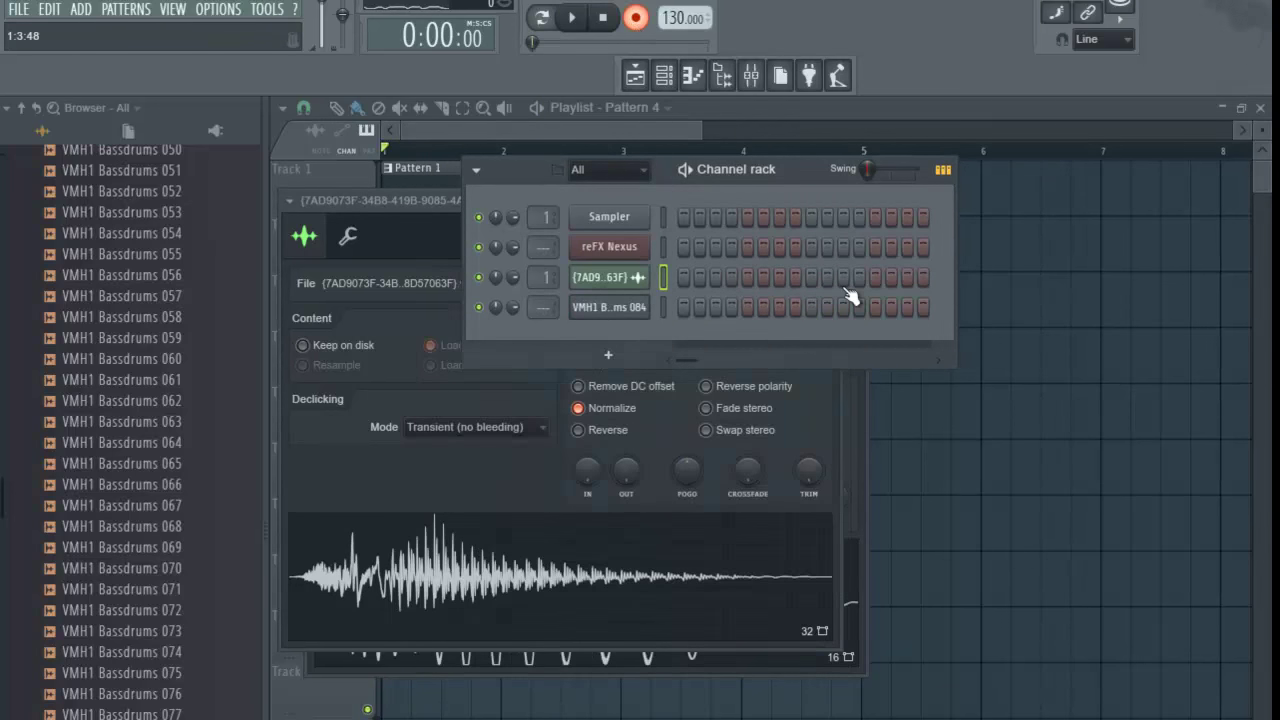
click(634, 285)
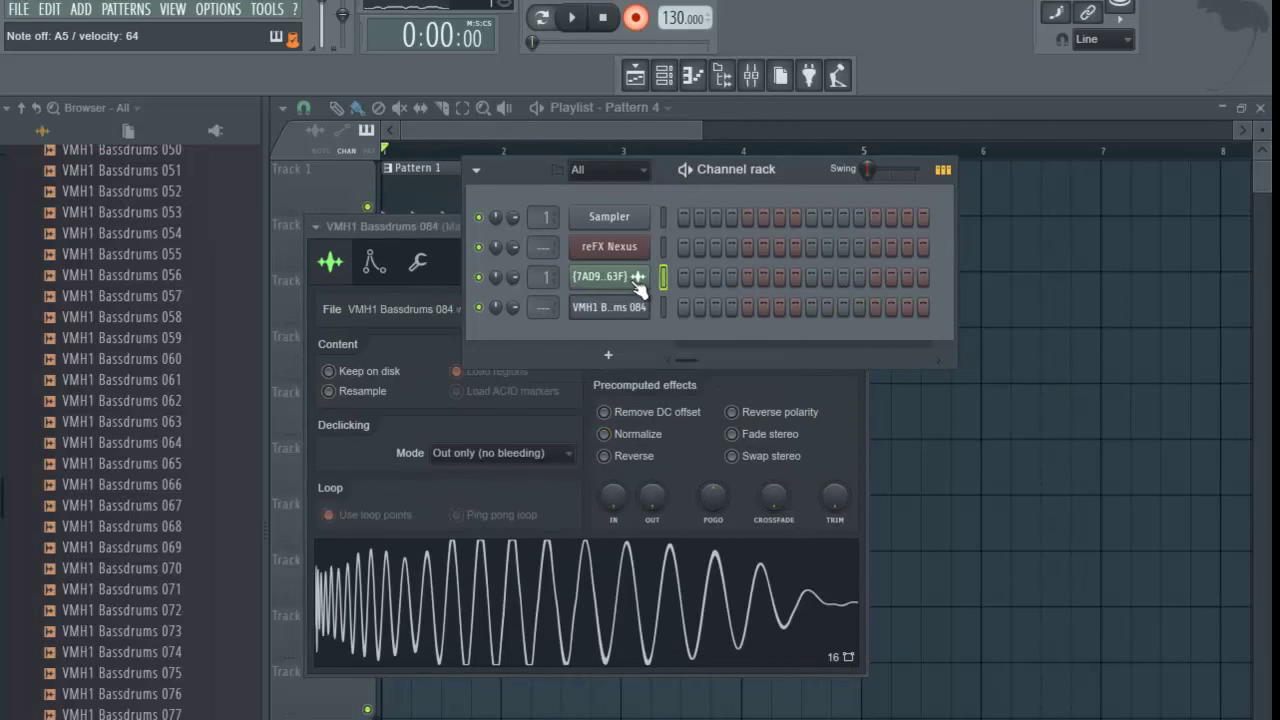
click(576, 16)
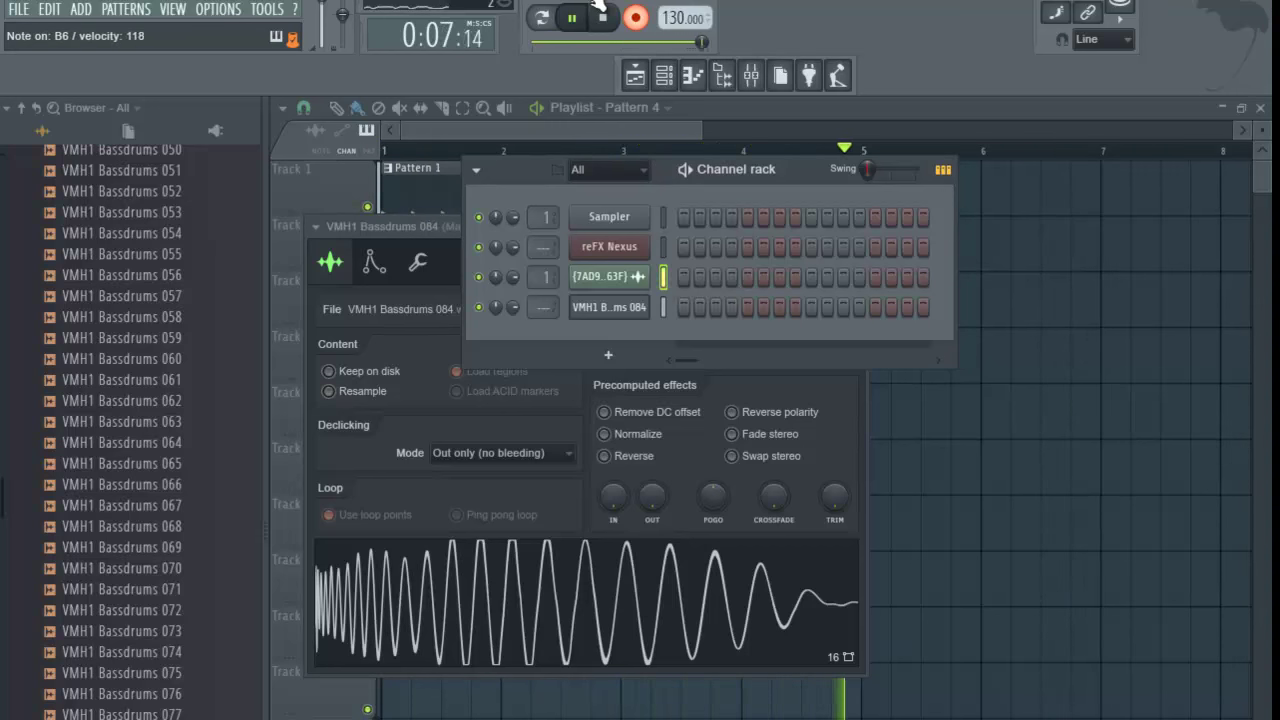
click(602, 17)
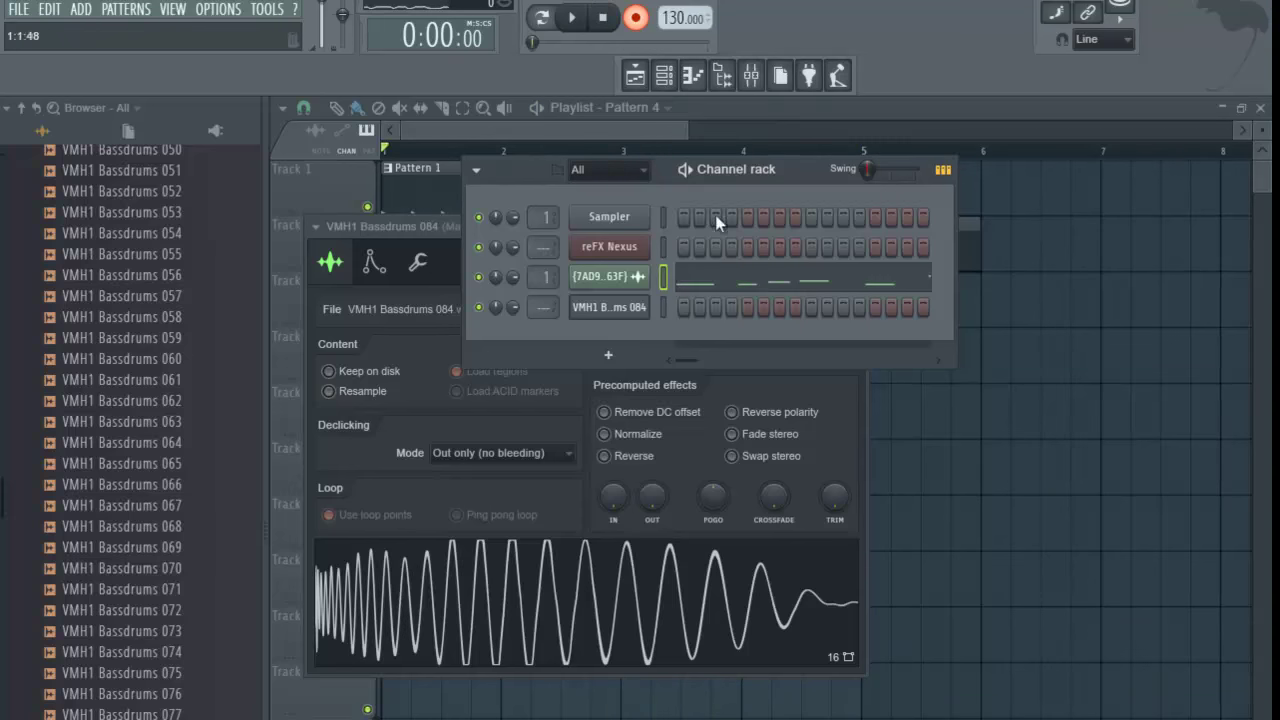
- In the vocal melody's piano roll, delete the stray A6 note at bar 5, disarm recording, and play the melody
click(750, 290)
scroll(600, 377, up, 5)
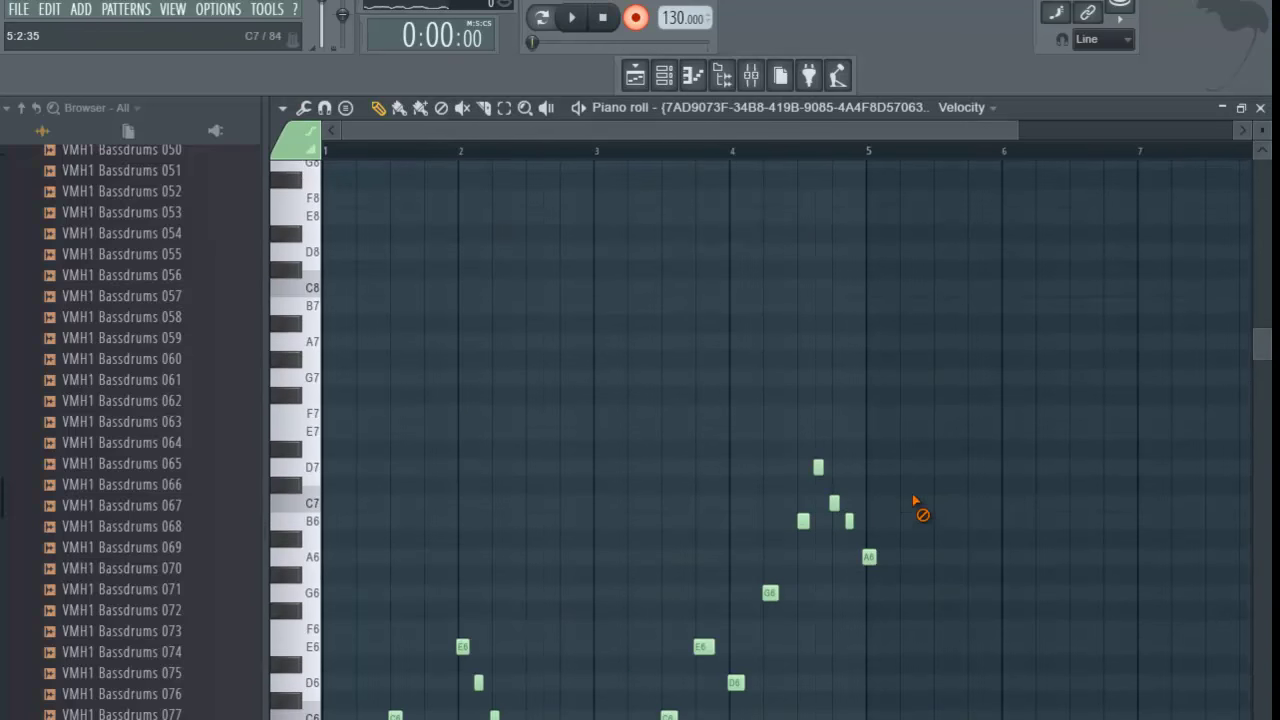
right_click(871, 557)
key(space)
scroll(829, 522, down, 4)
click(636, 18)
key(space)
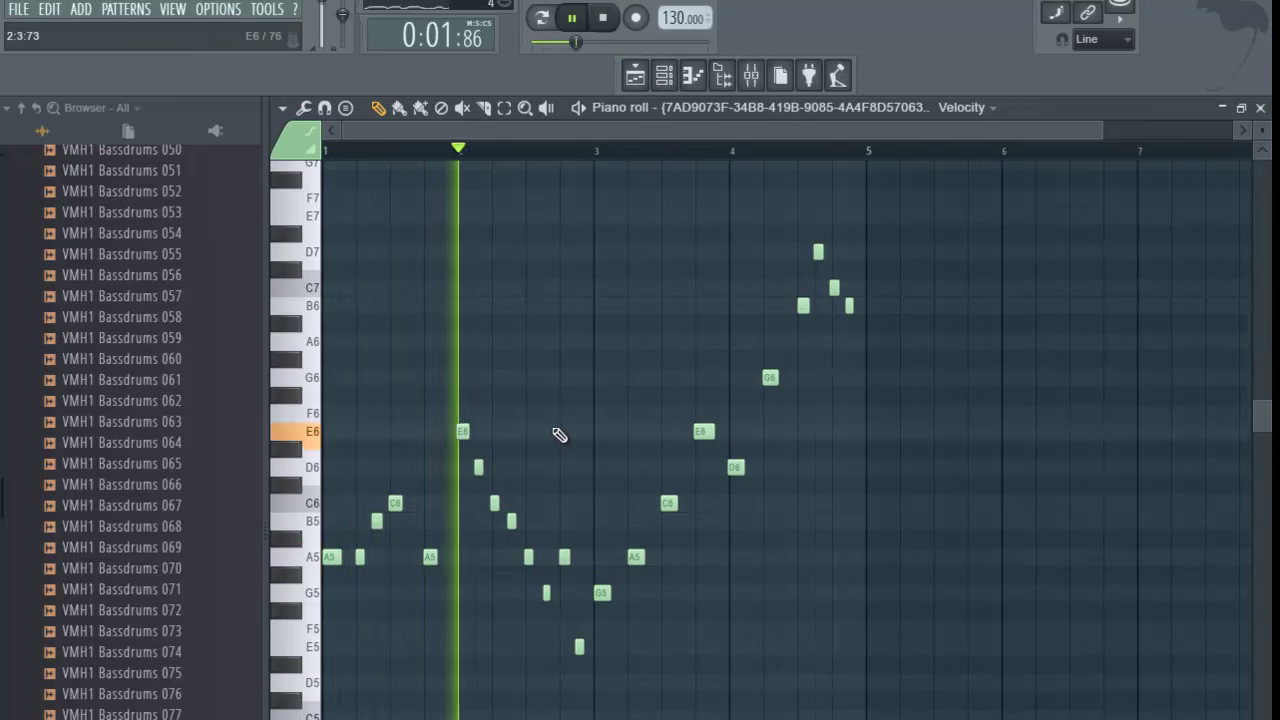
- Quantize the vocal melody notes with their durations left unchanged and close the piano roll
key(alt+q)
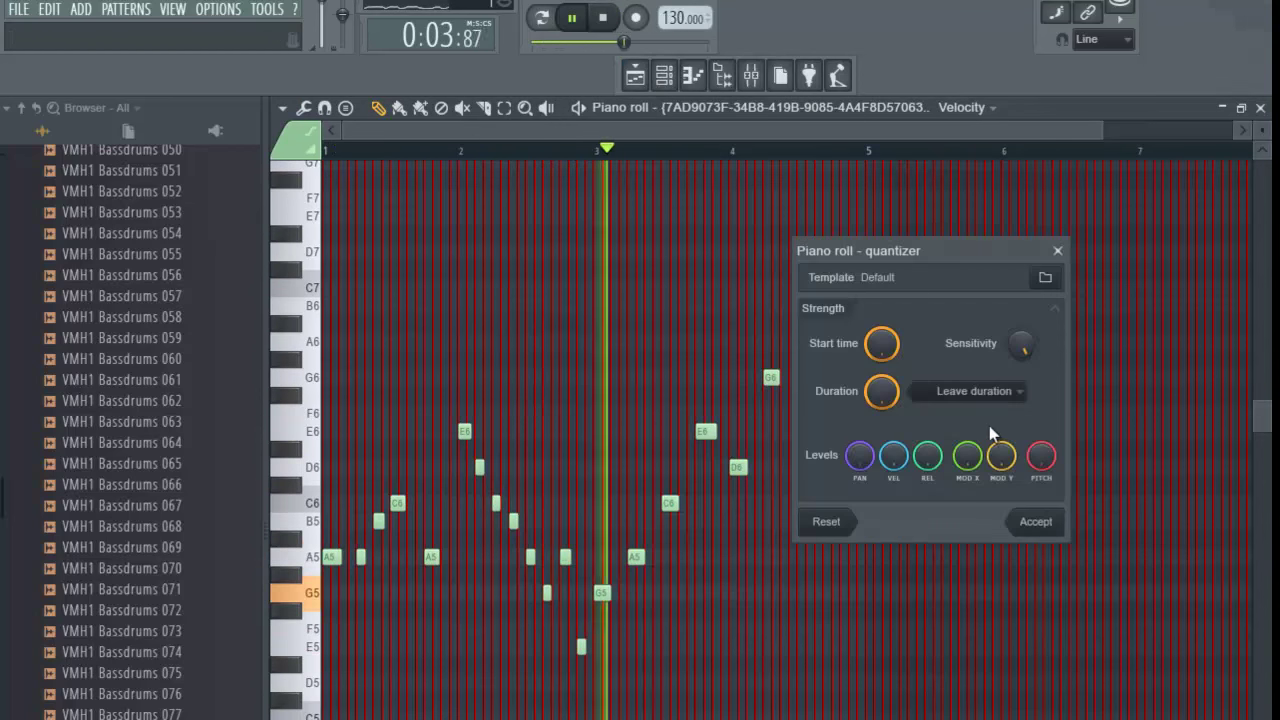
click(1035, 521)
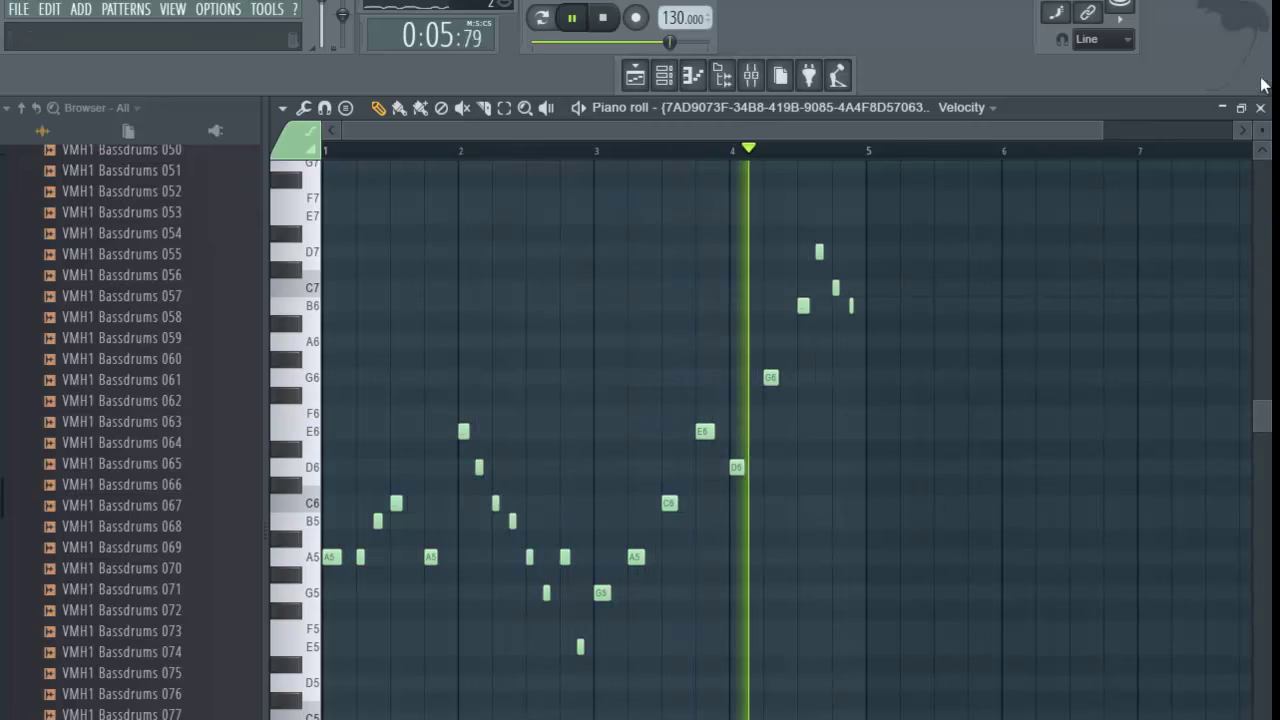
click(1219, 108)
- Clone the reFX Nexus channel and open the clone's preset library
right_click(648, 242)
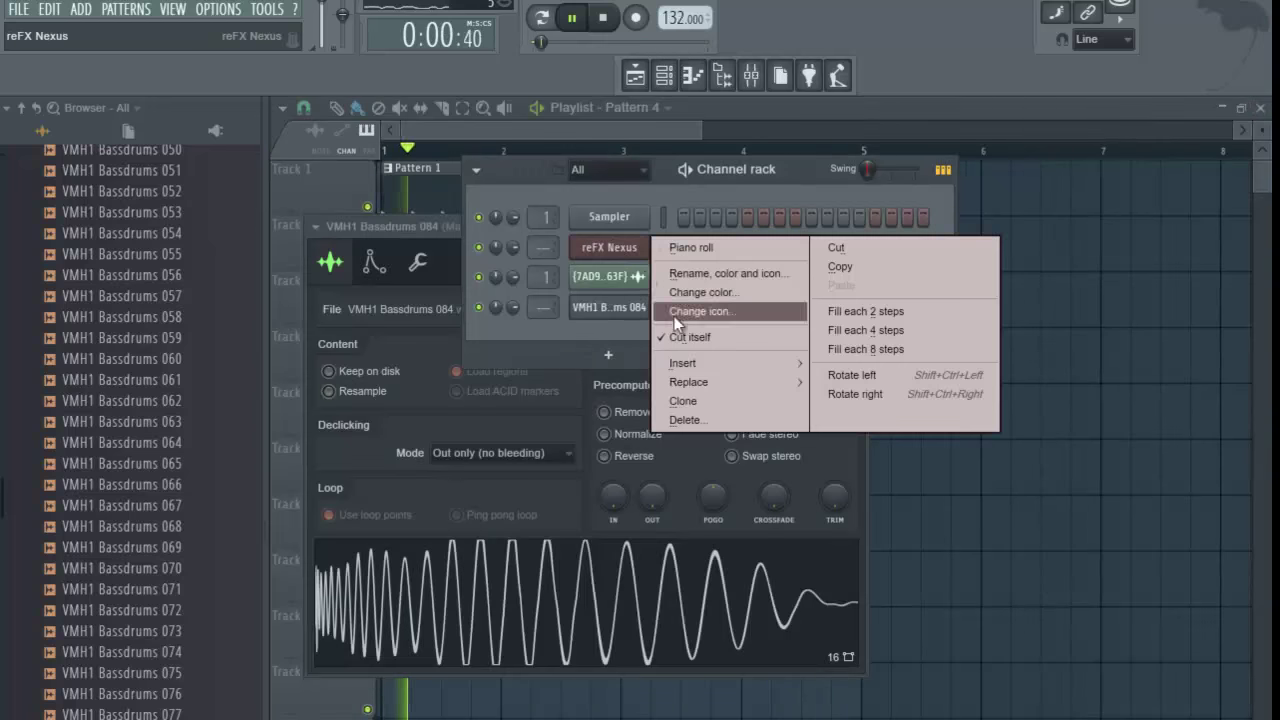
click(698, 403)
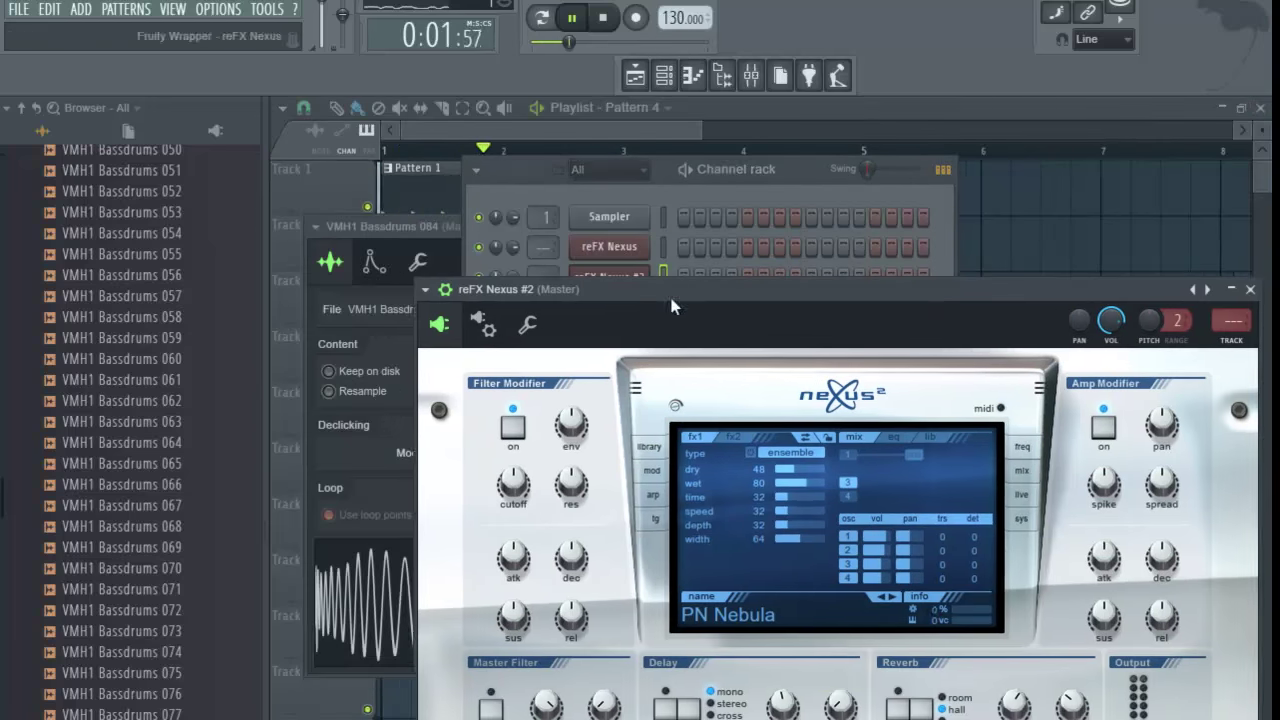
click(637, 449)
- Load the AR Karthago preset from XP Crank in the cloned Nexus and try it over the playing arrangement
scroll(736, 514, down, 3)
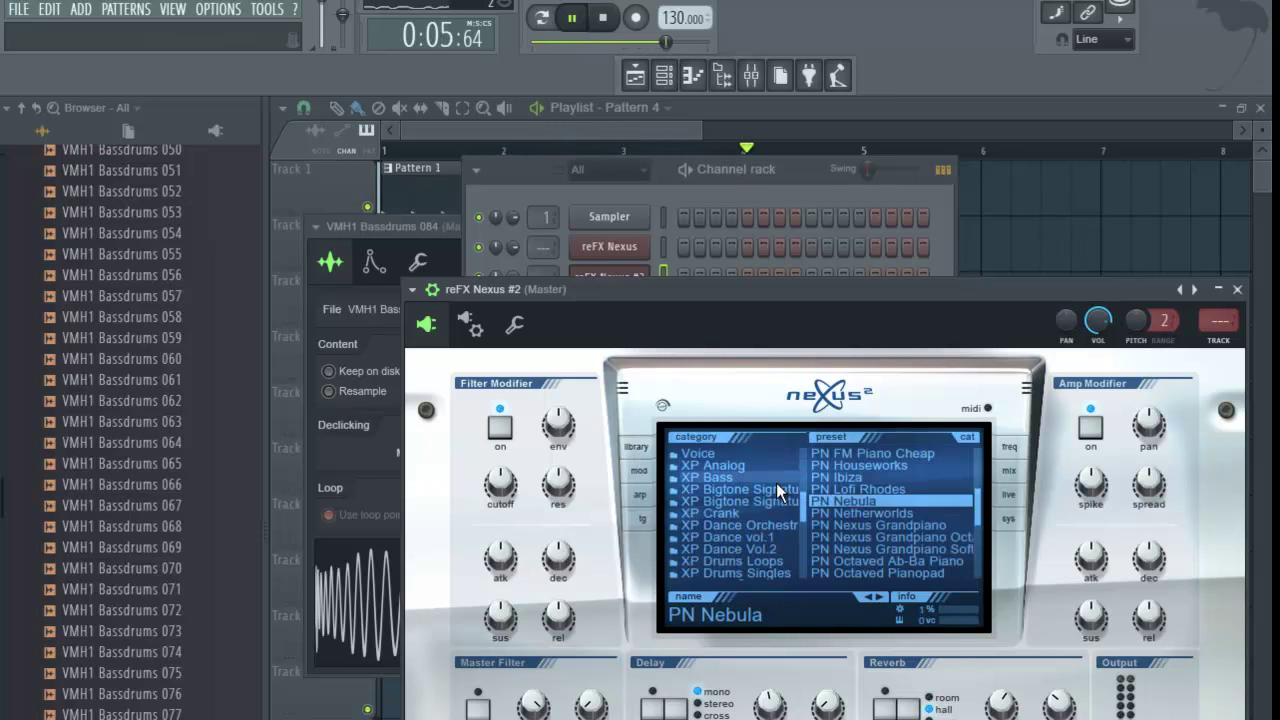
click(736, 512)
click(849, 514)
key(space)
key(space)
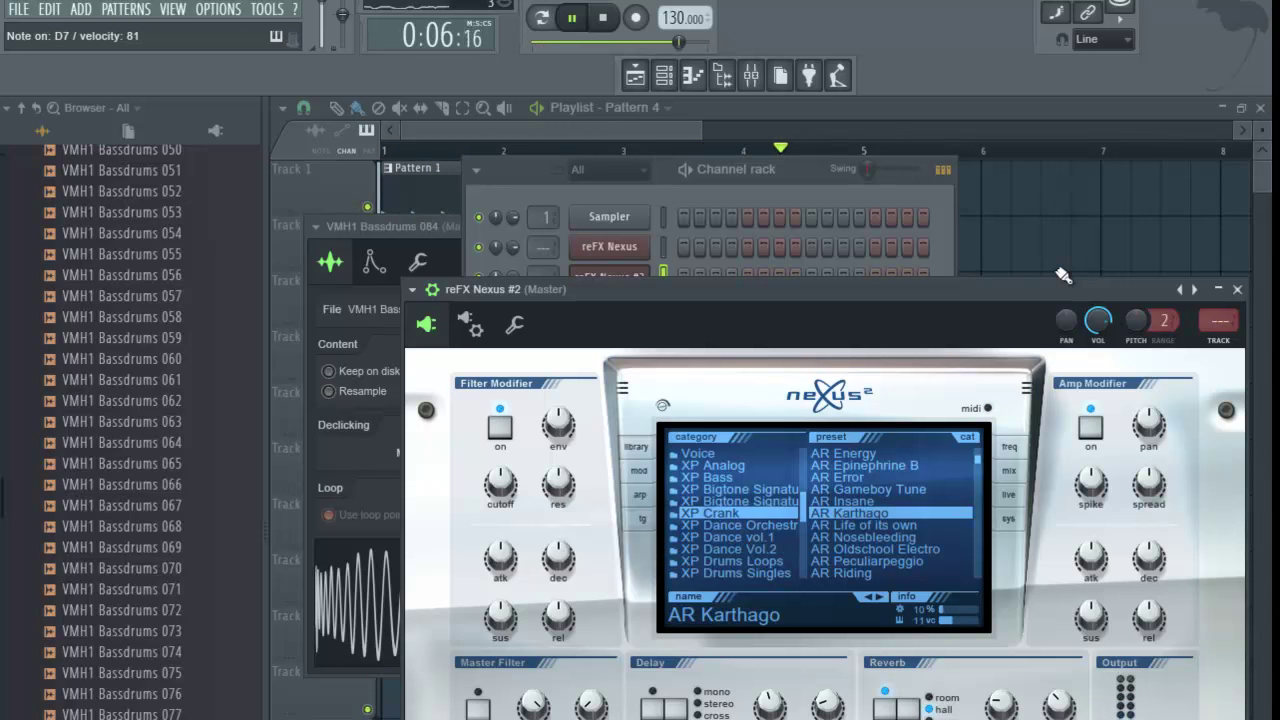
key(space)
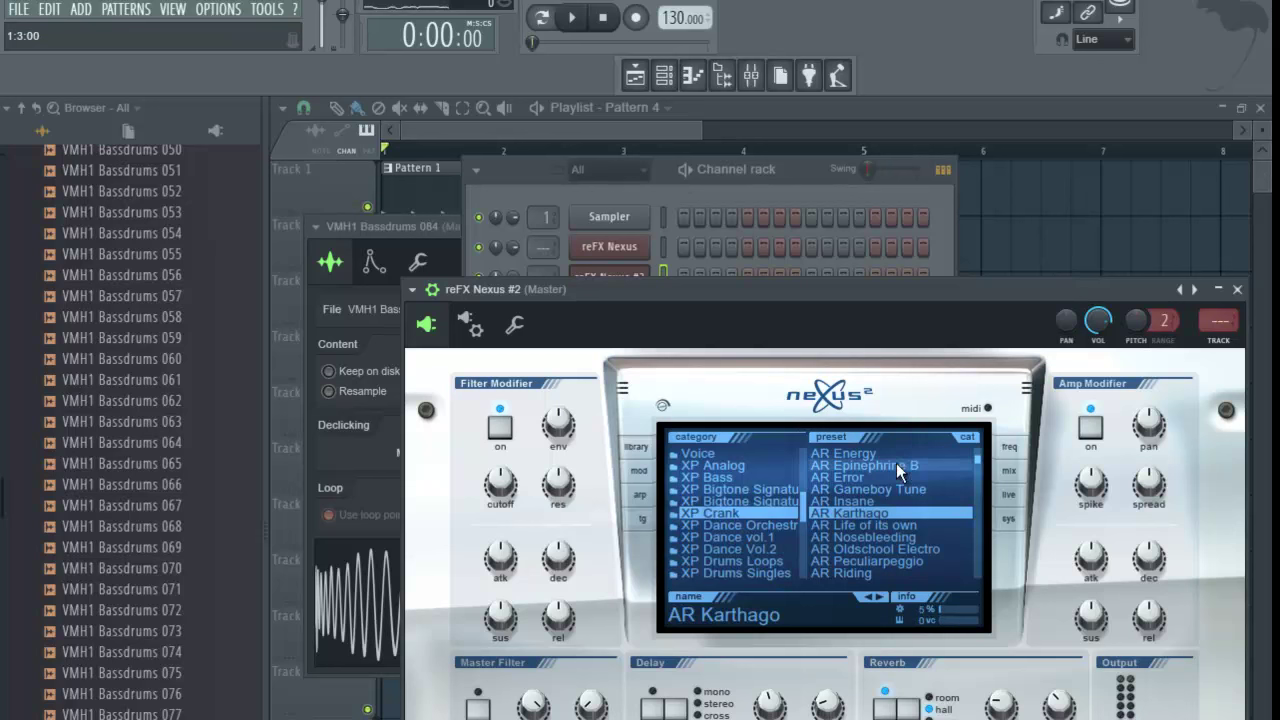
- Browse other Nexus categories, load AR Finest TranceStuff+ from XP Dance Vol.2, and try it over the arrangement
click(874, 526)
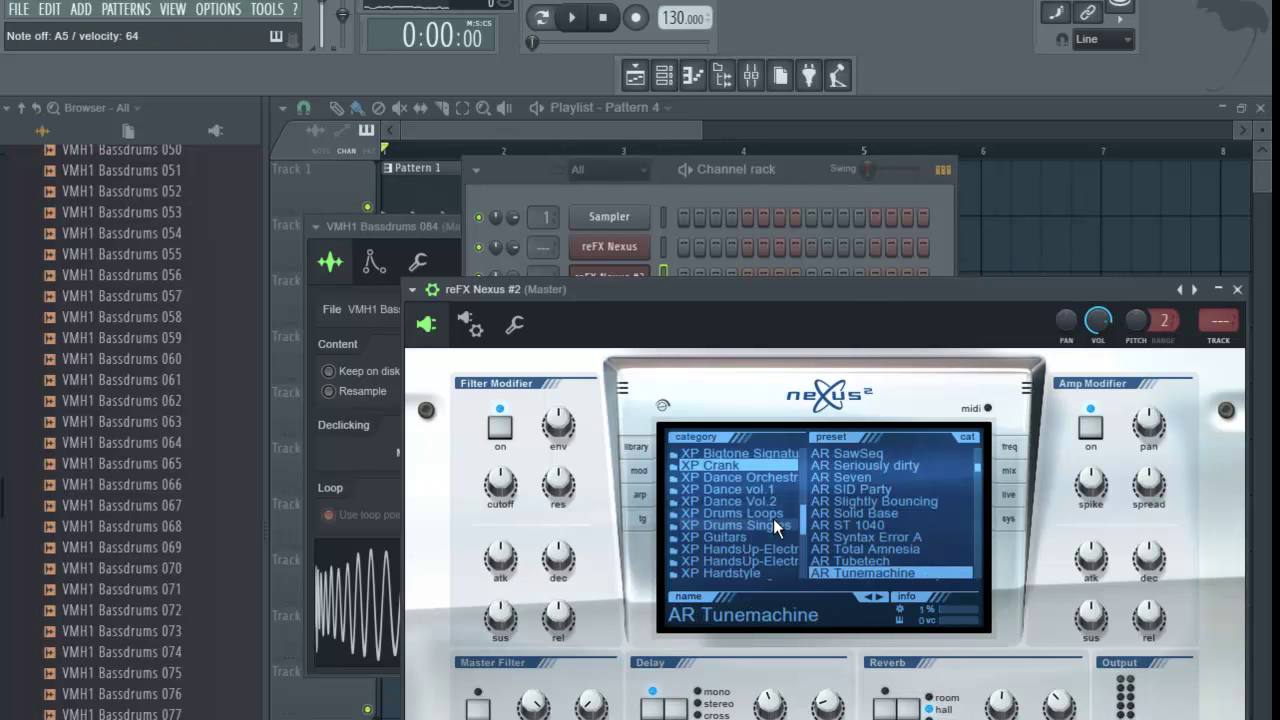
click(775, 514)
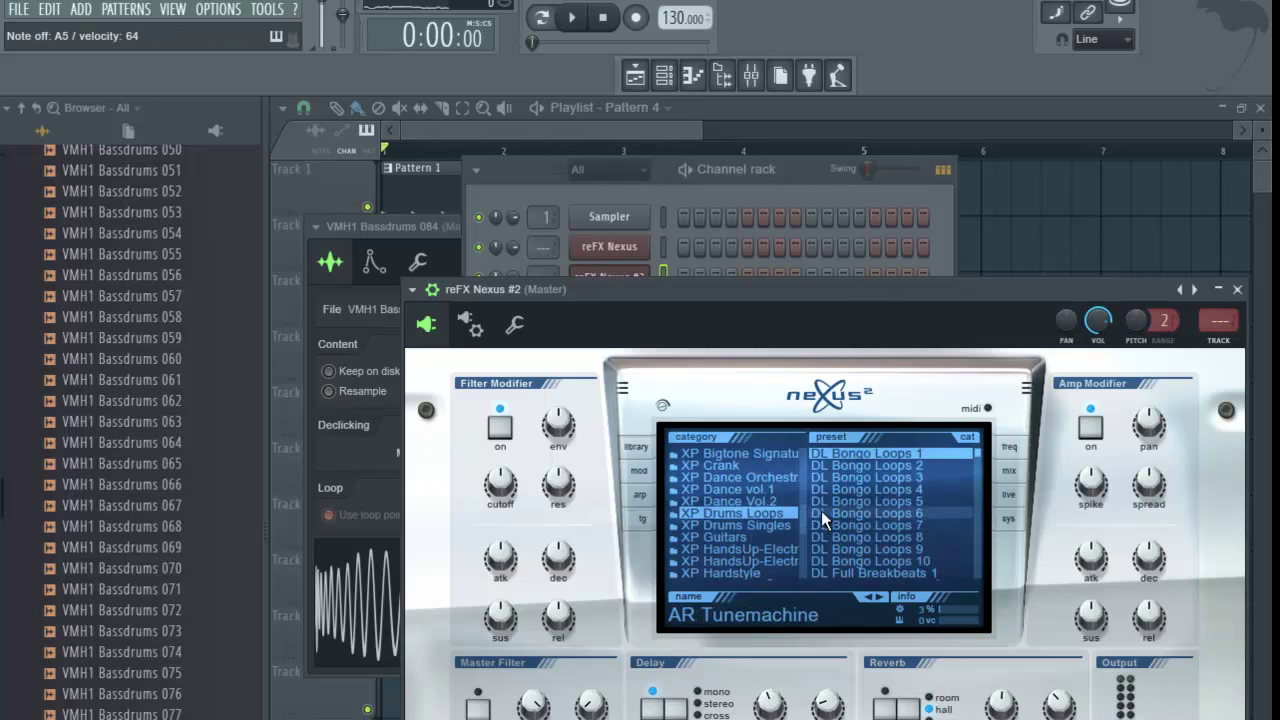
scroll(824, 515, down, 2)
click(778, 501)
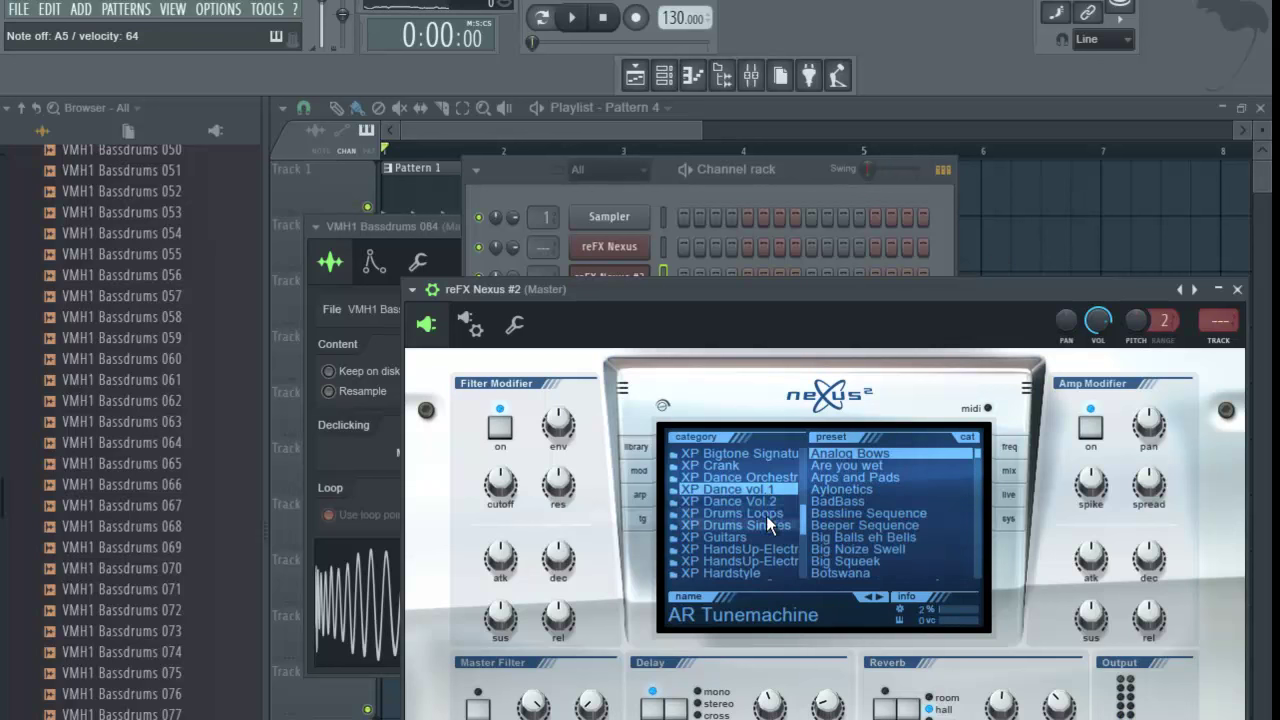
scroll(842, 500, down, 1)
click(857, 499)
click(861, 477)
scroll(852, 485, up, 1)
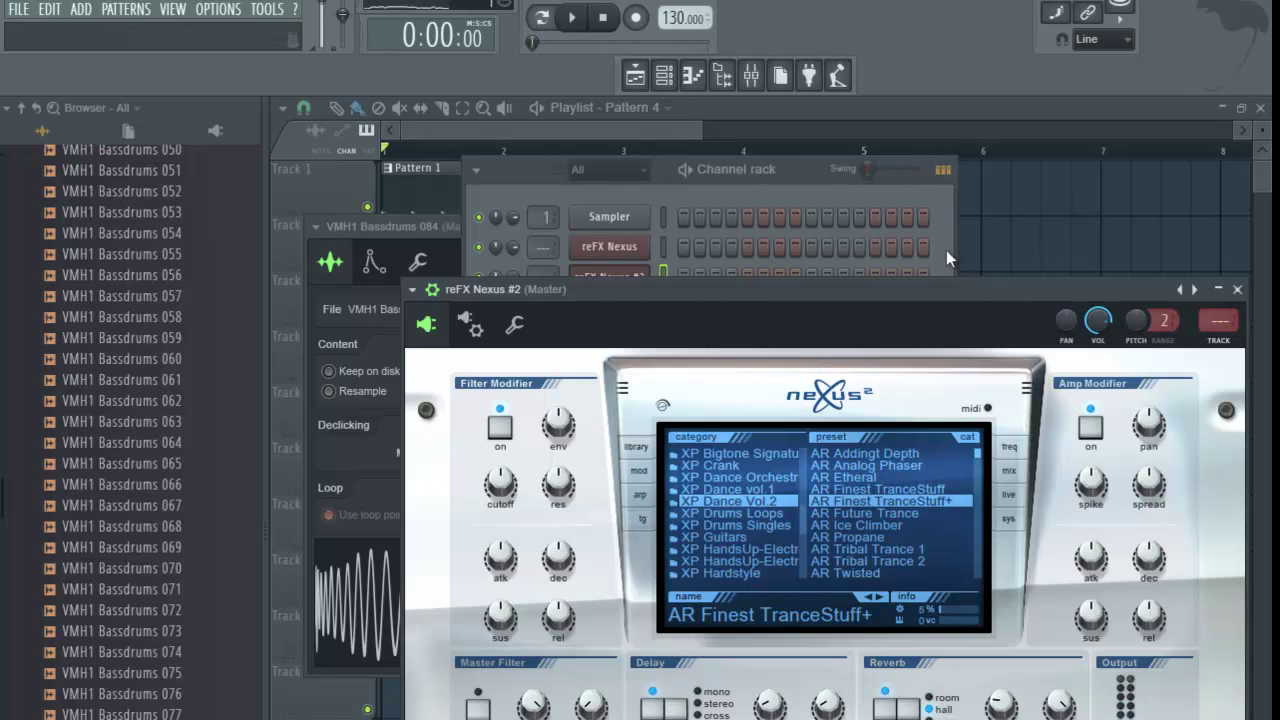
key(space)
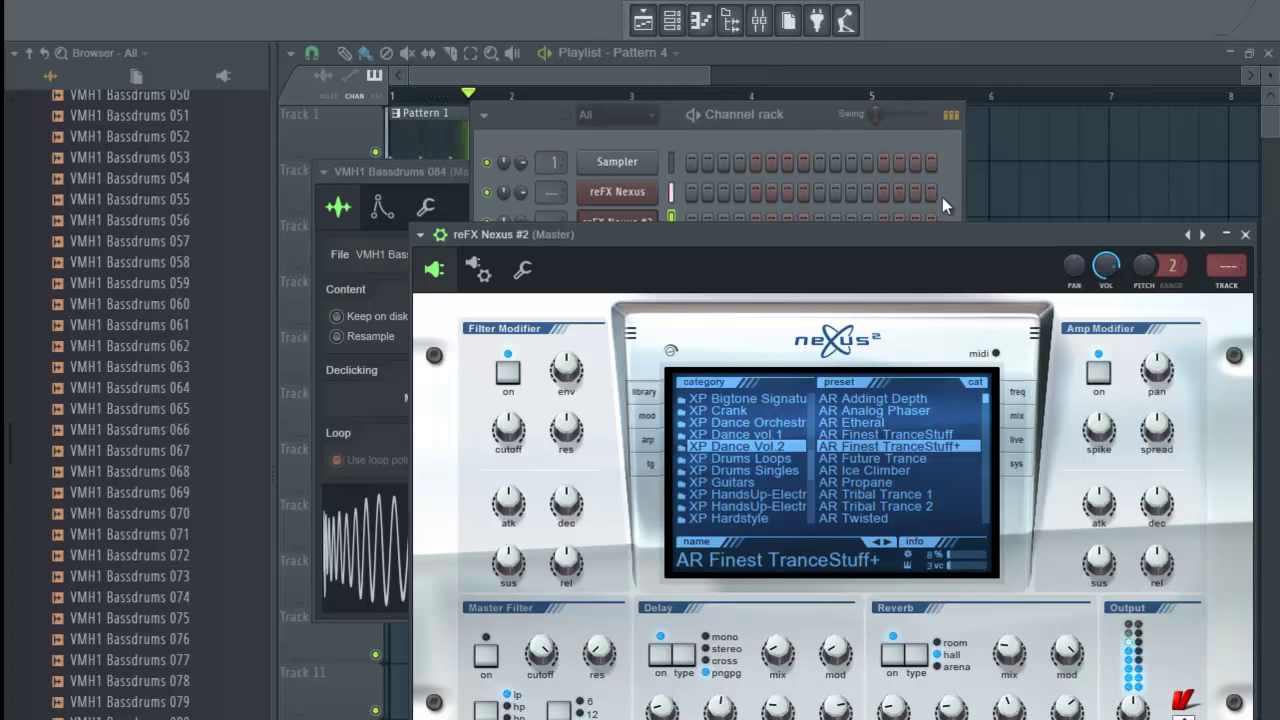
key(space)
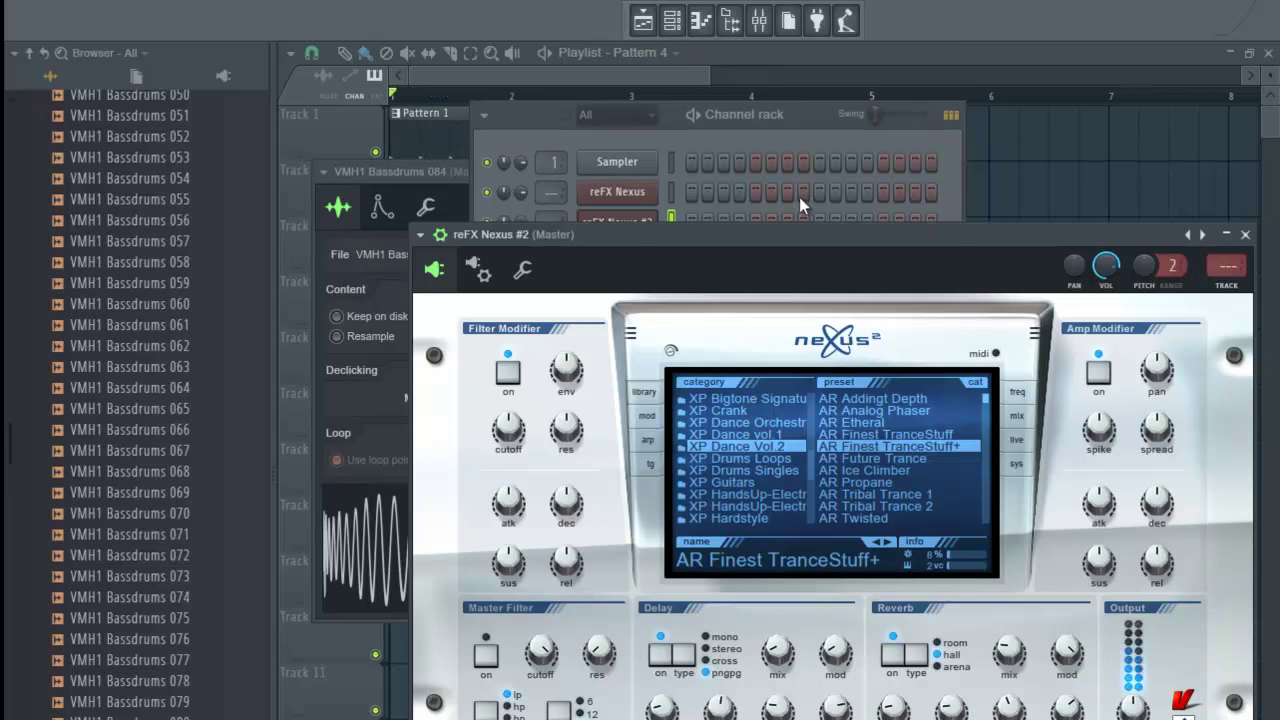
- Bring the channel rack forward and switch to a new empty Pattern 5 for the reFX Nexus #2 arpeggio
click(814, 125)
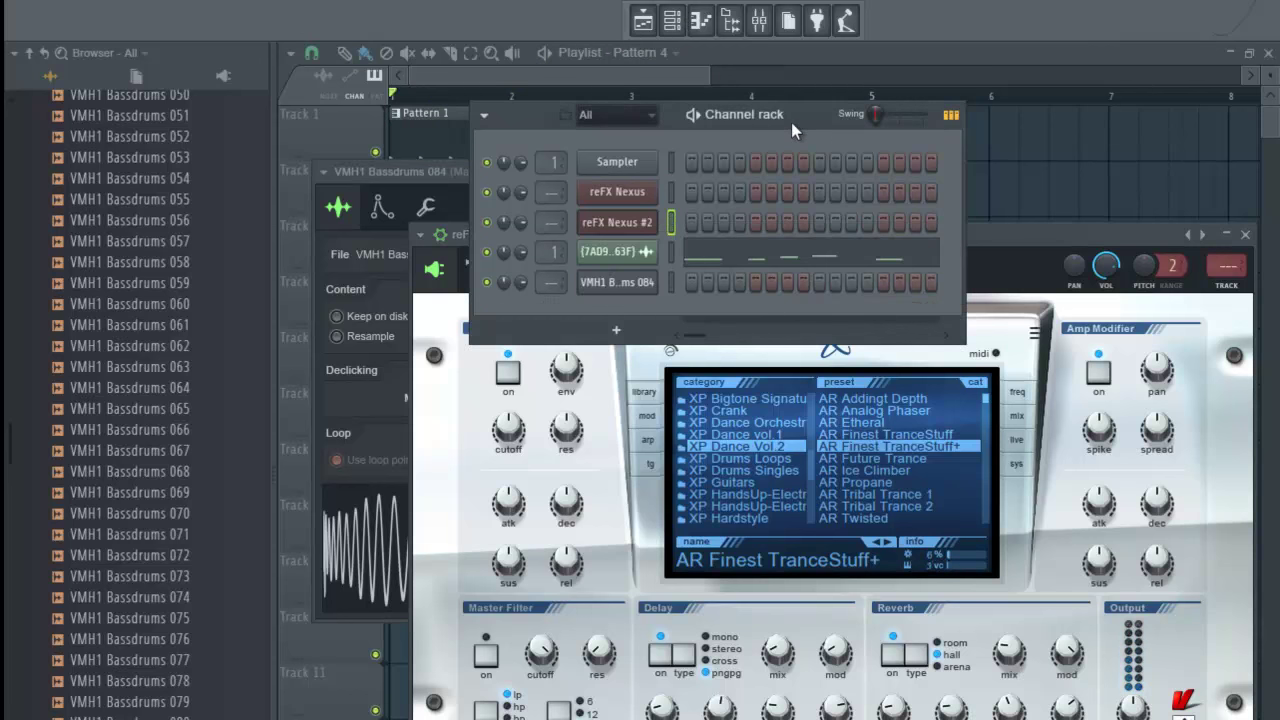
key(F4)
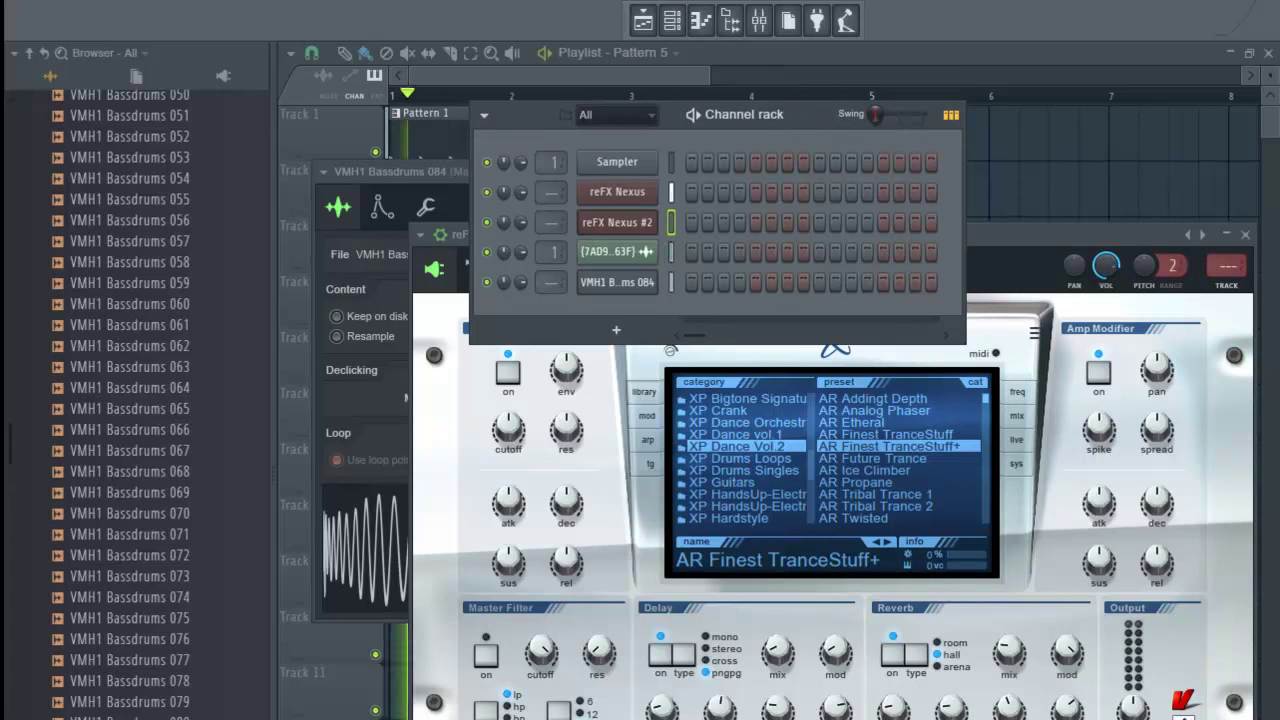
key(r)
click(845, 216)
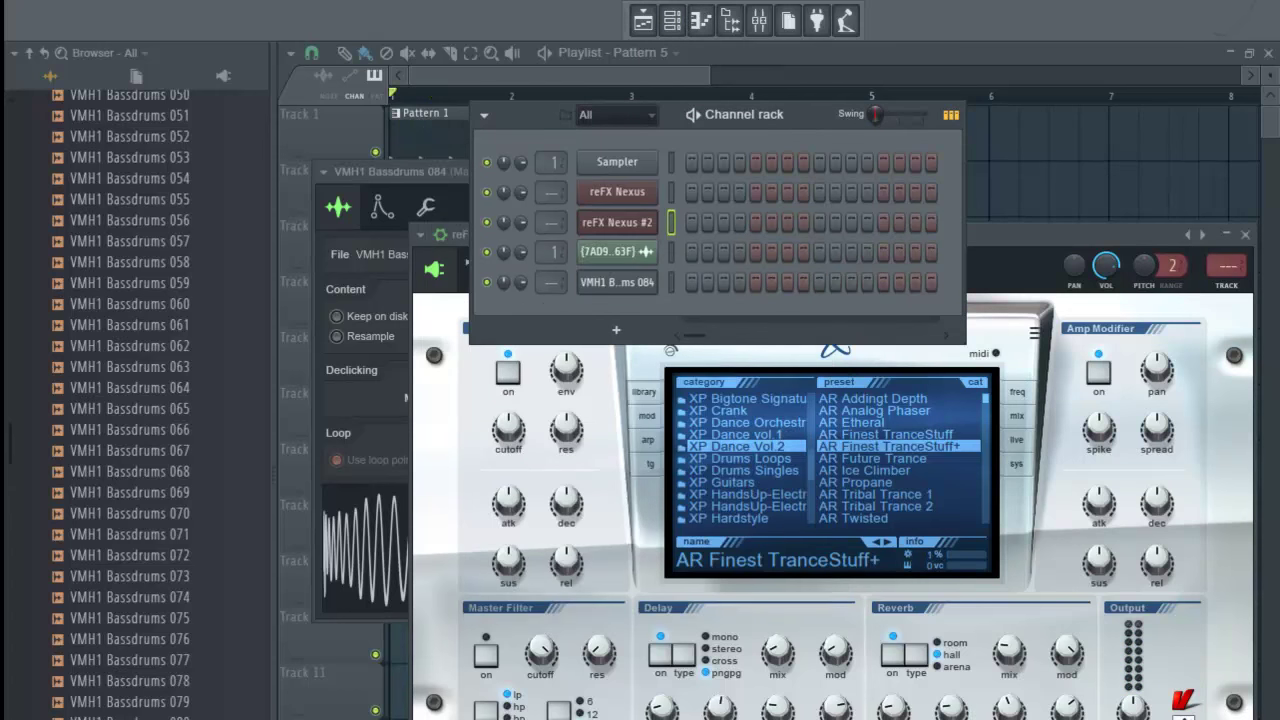
- Record the arpeggio notes into Pattern 5 over the playing arrangement and place the pattern at bar 1 of Track 4
click(643, 21)
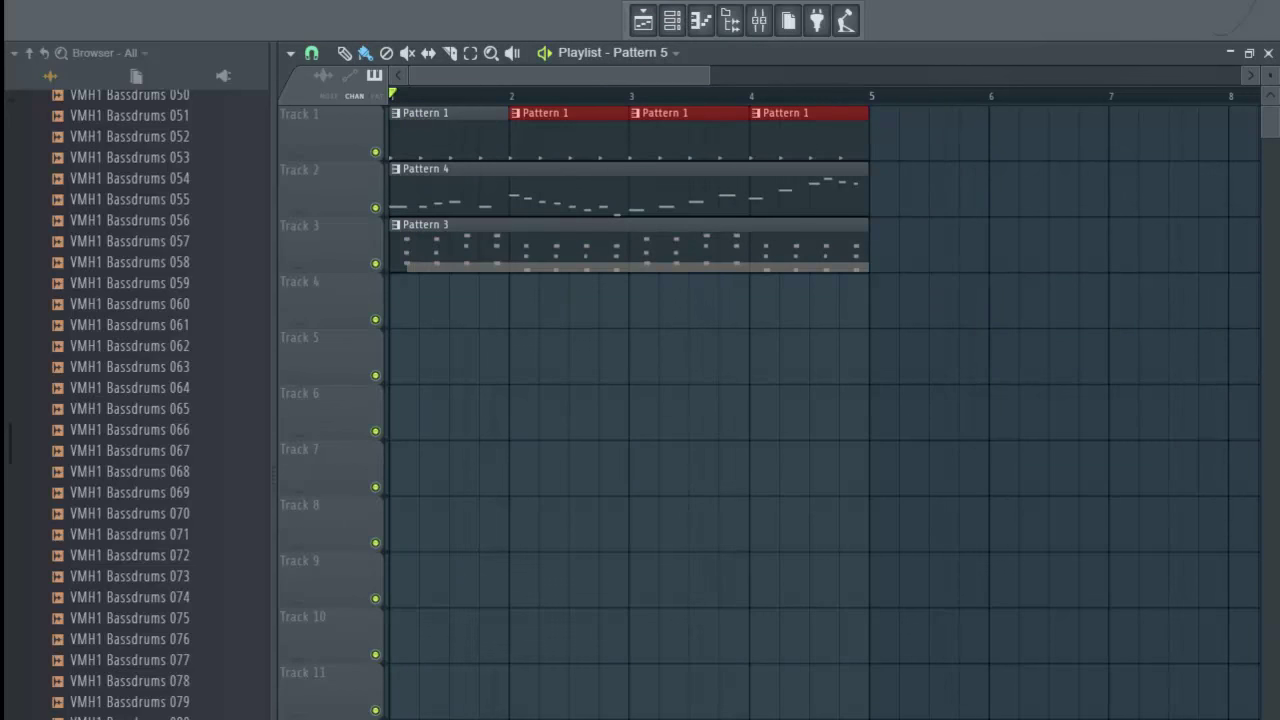
key(space)
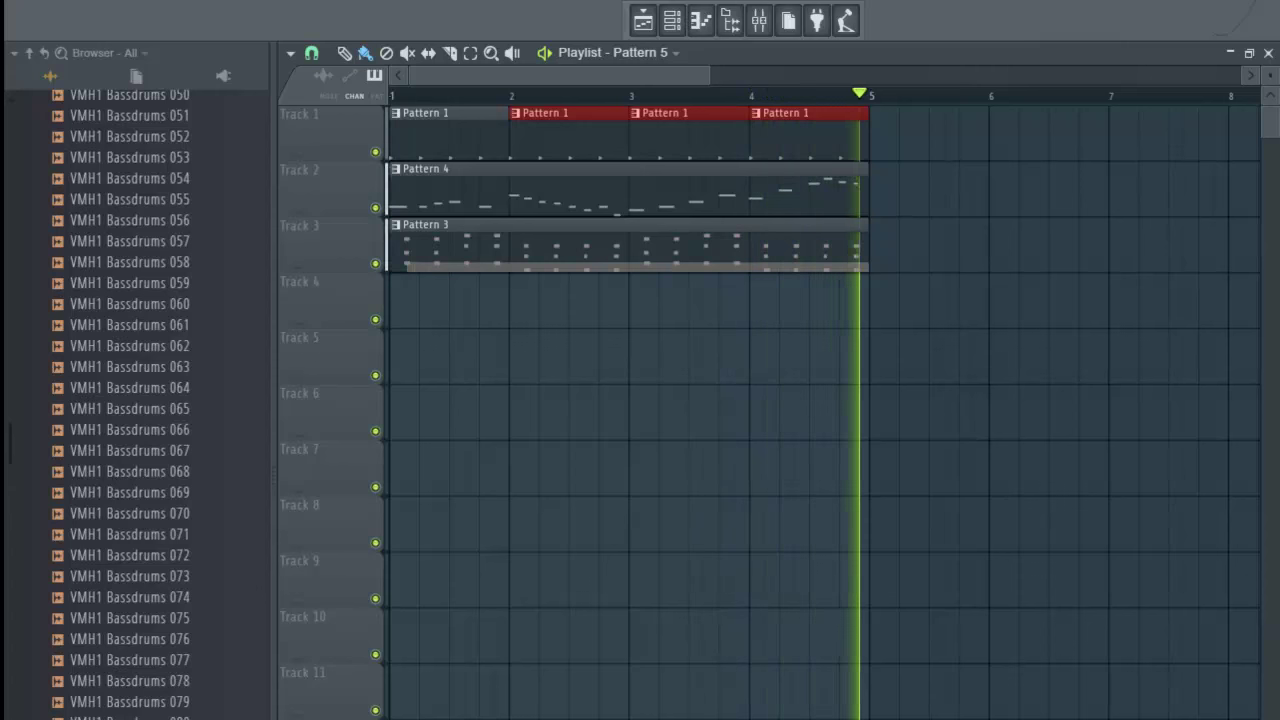
key(space)
double_click(600, 301)
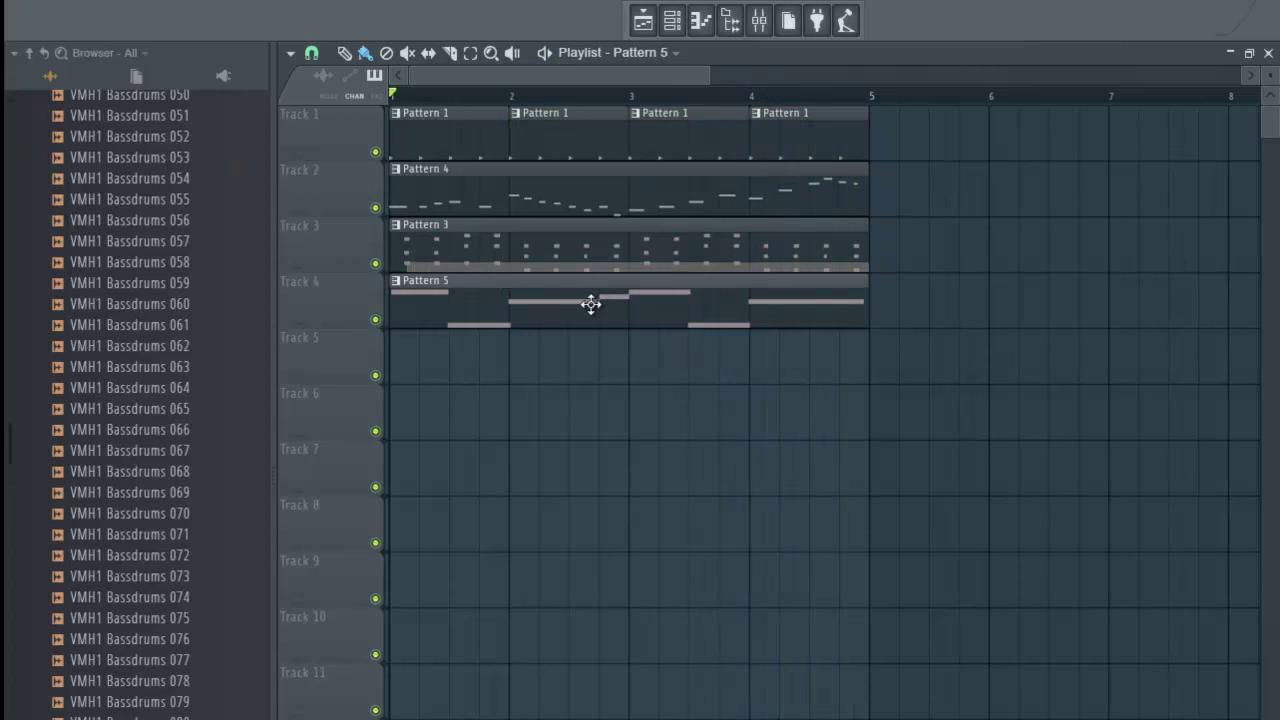
- Quantize the recorded arpeggio notes with the Leave end time option, play them back, and close the piano roll
key(alt+q)
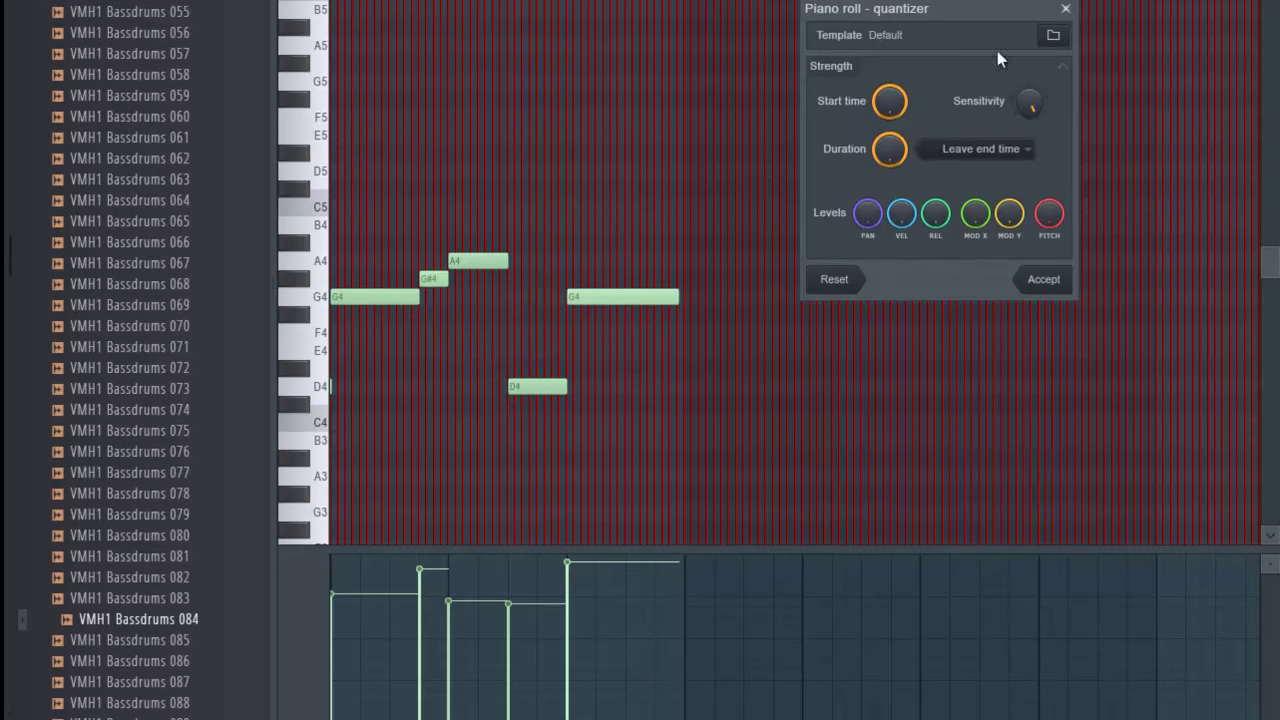
click(1060, 287)
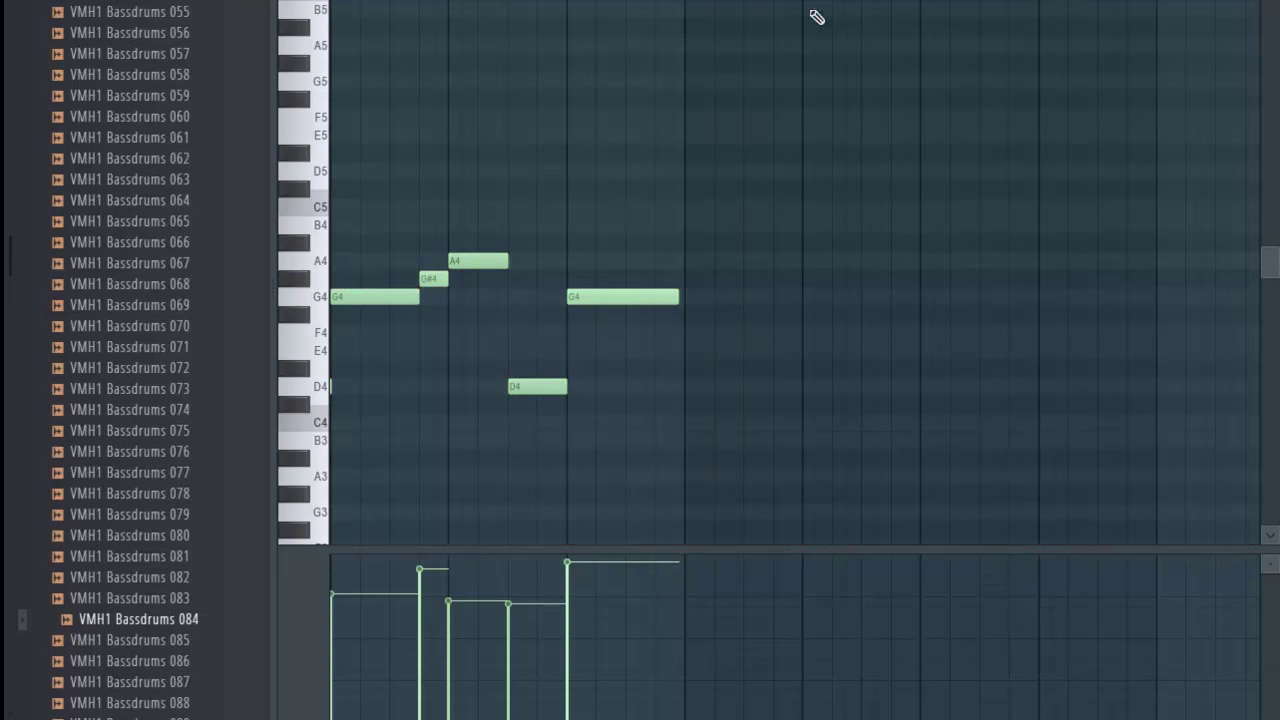
key(space)
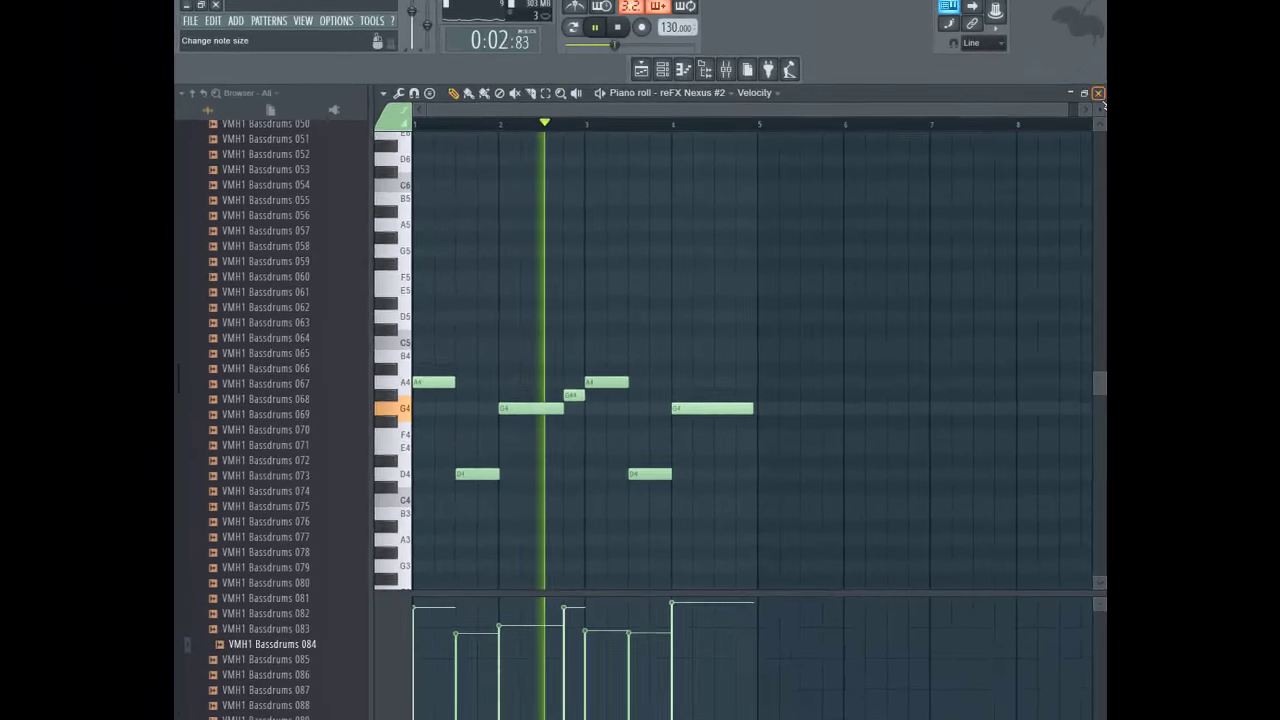
click(1095, 97)
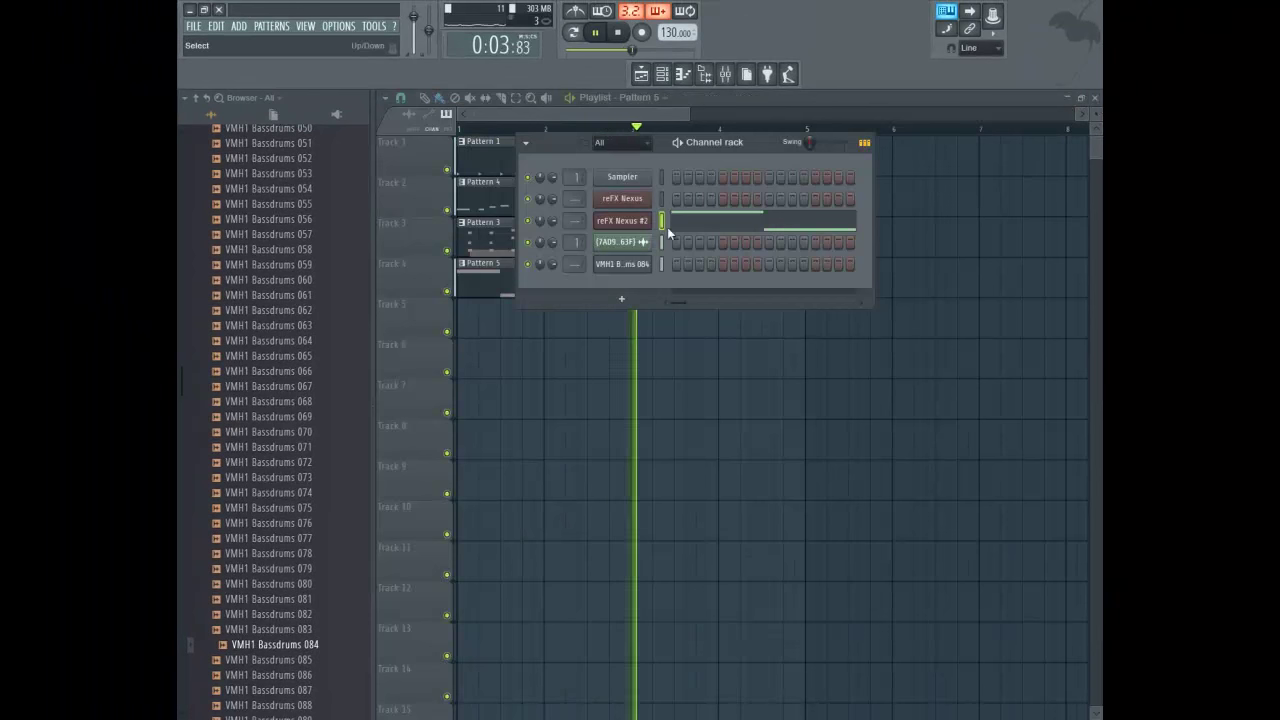
- Stop the playback, return to the channel rack, and clone the reFX Nexus #2 channel
click(662, 74)
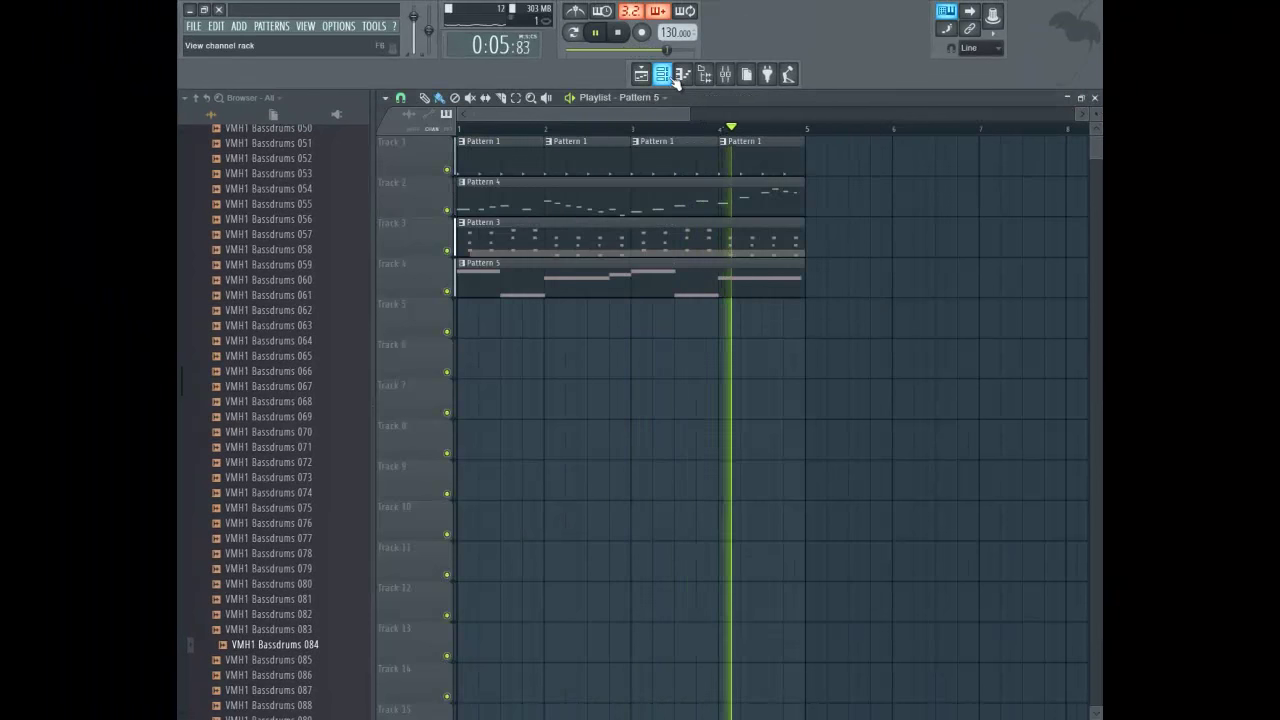
click(641, 74)
click(662, 74)
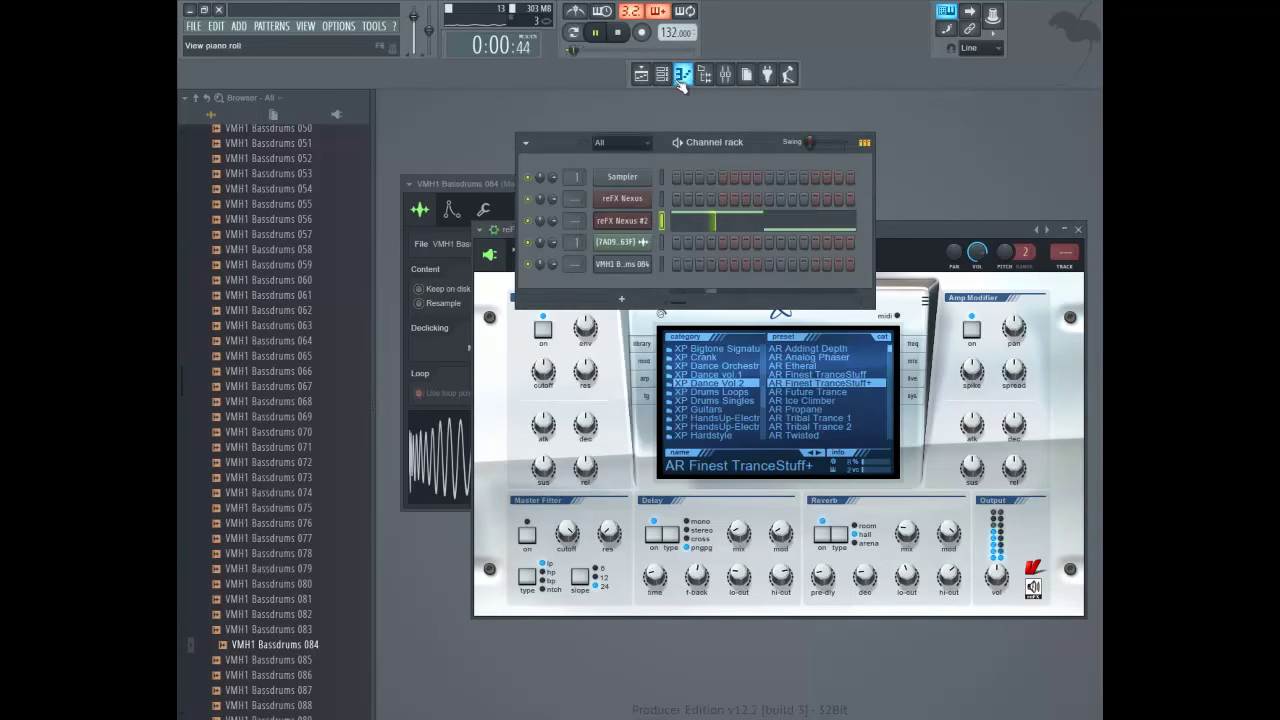
key(space)
right_click(643, 228)
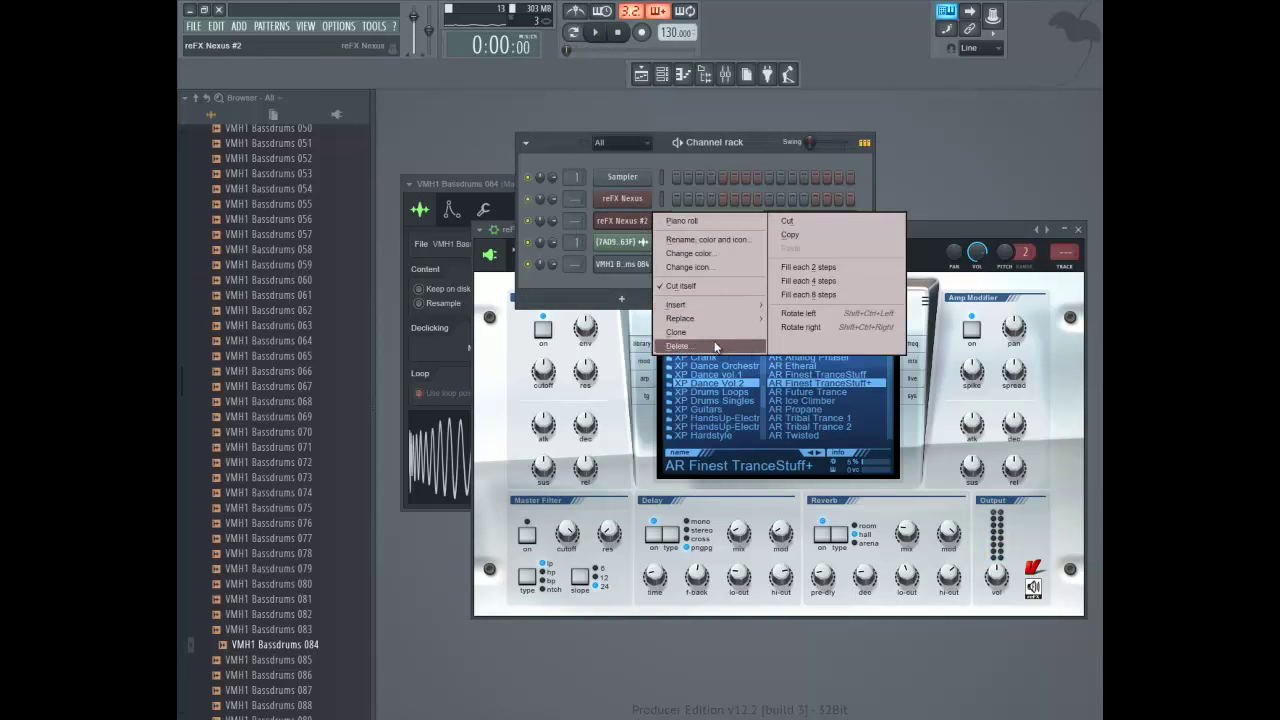
click(677, 332)
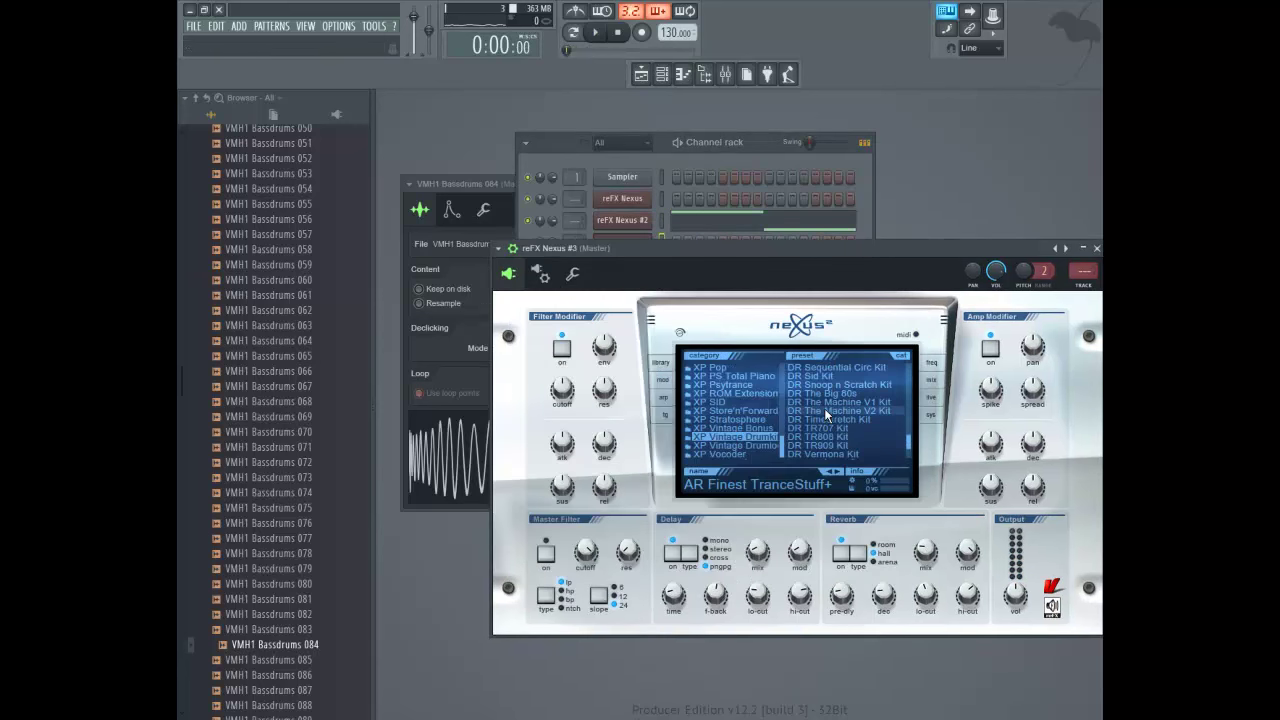
- Audition live drum kits in the cloned Nexus's vintage drum kit category, load DR TR909 Kit, and try it over the arrangement
scroll(828, 420, up, 5)
click(836, 420)
right_click(824, 421)
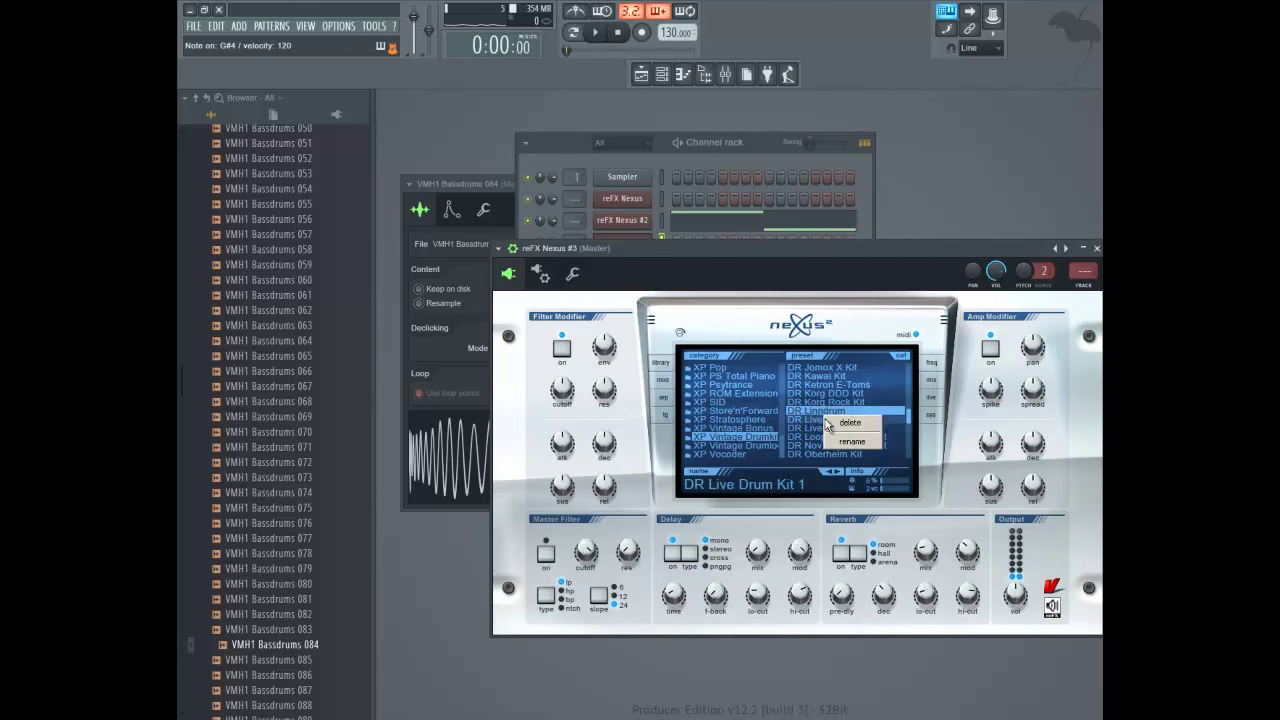
click(814, 430)
scroll(829, 414, down, 5)
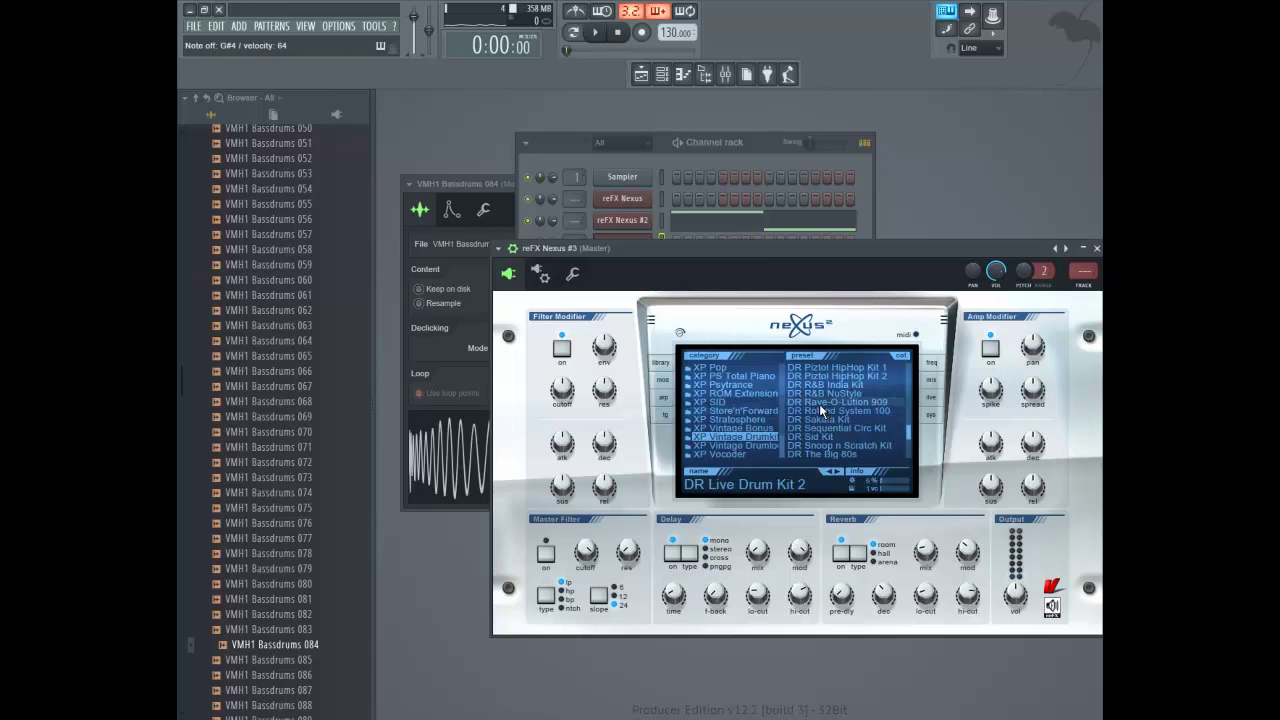
scroll(830, 408, down, 3)
click(842, 444)
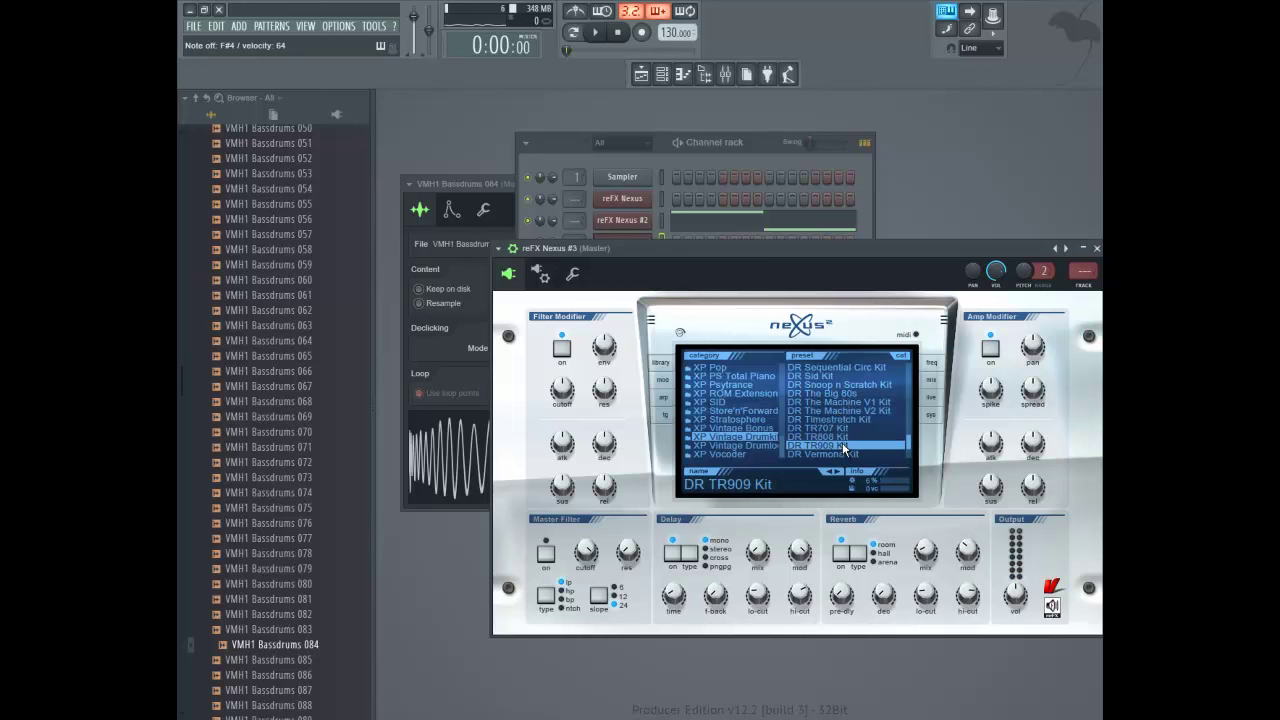
click(598, 33)
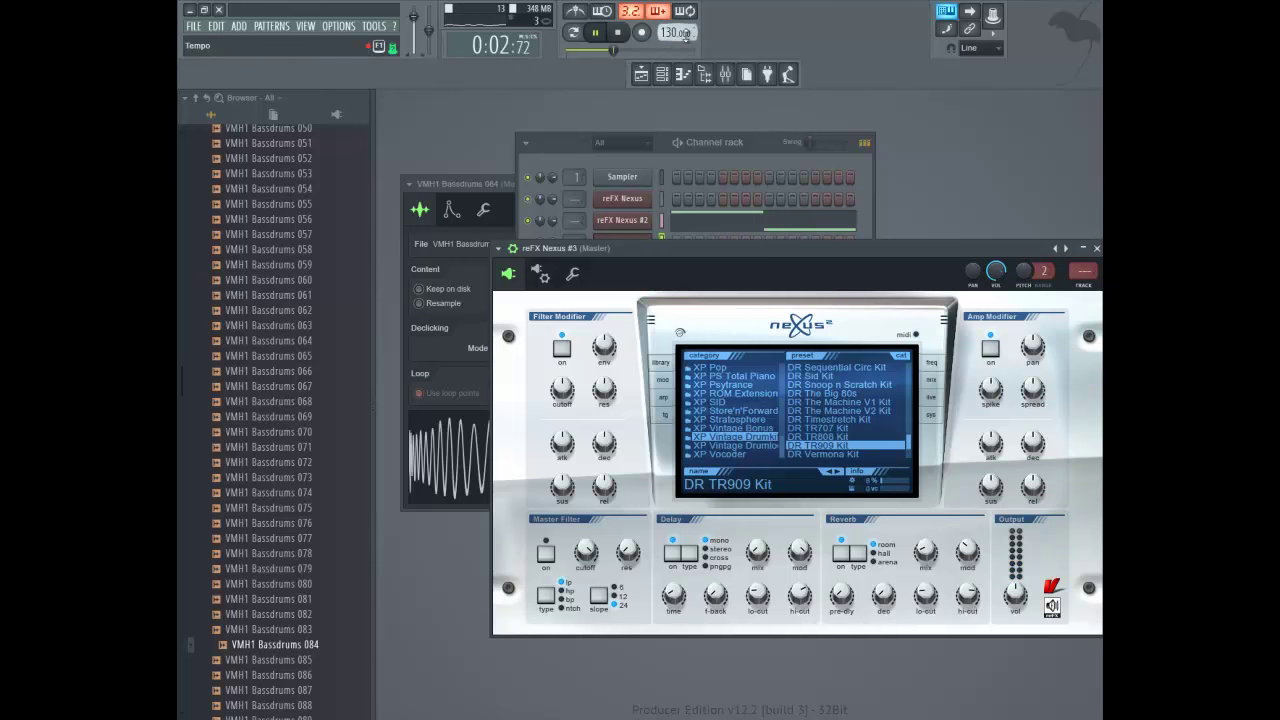
click(617, 33)
- Start a new empty Pattern 6, open the piano roll of reFX Nexus #3, and audition its drum sounds
click(770, 143)
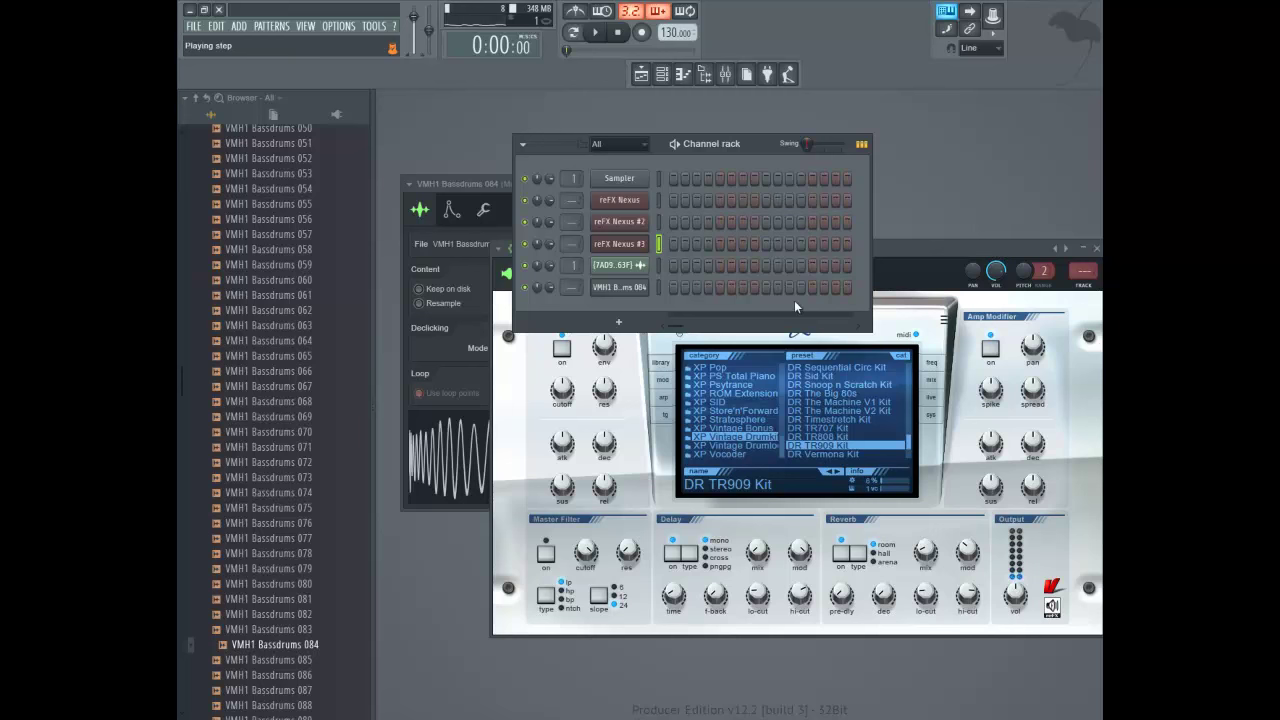
right_click(636, 243)
click(680, 241)
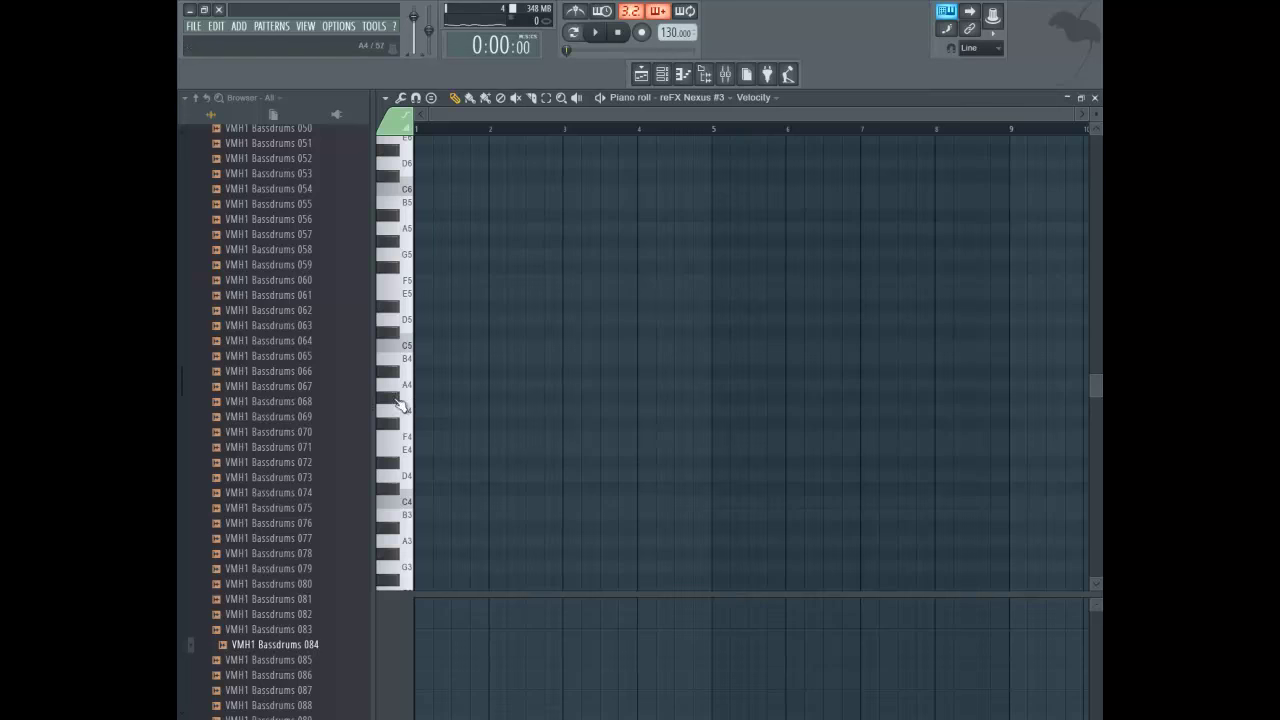
scroll(391, 486, down, 3)
drag(395, 462, 403, 367)
scroll(443, 122, up, 3)
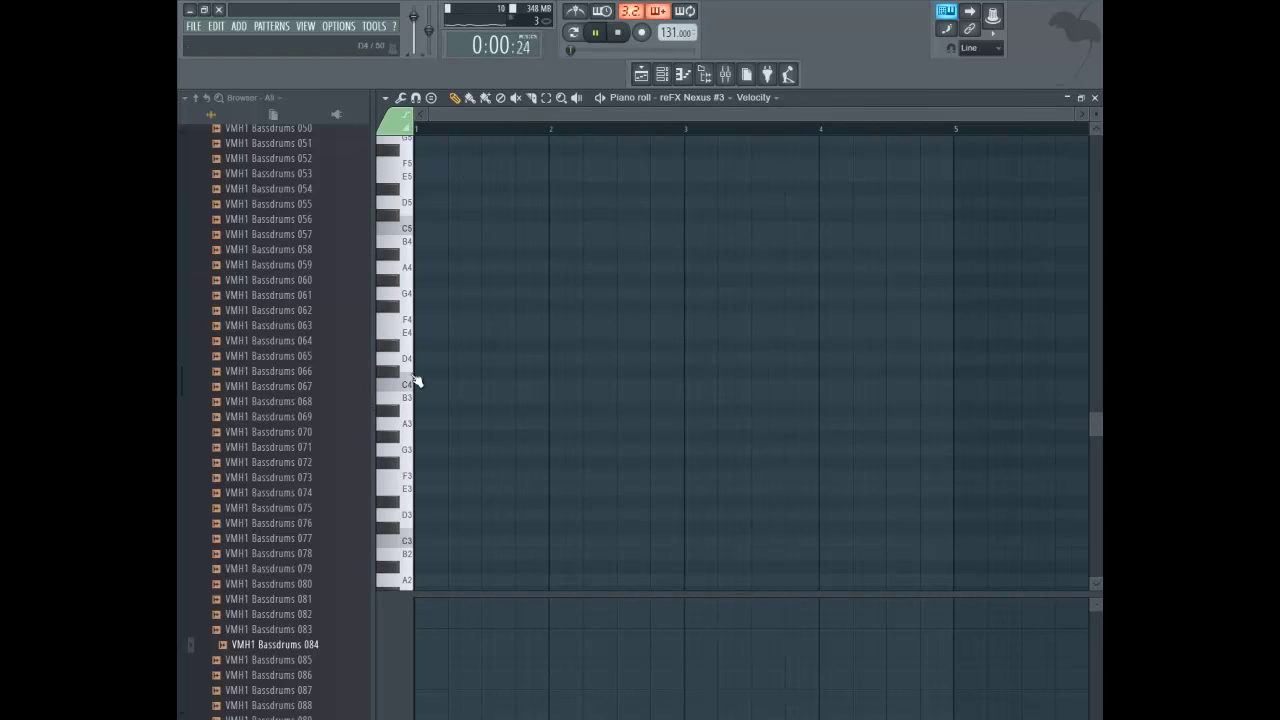
- Place D4 drum notes on beats 2 and 4 of bars 1 and 2, snapped to the grid
click(534, 360)
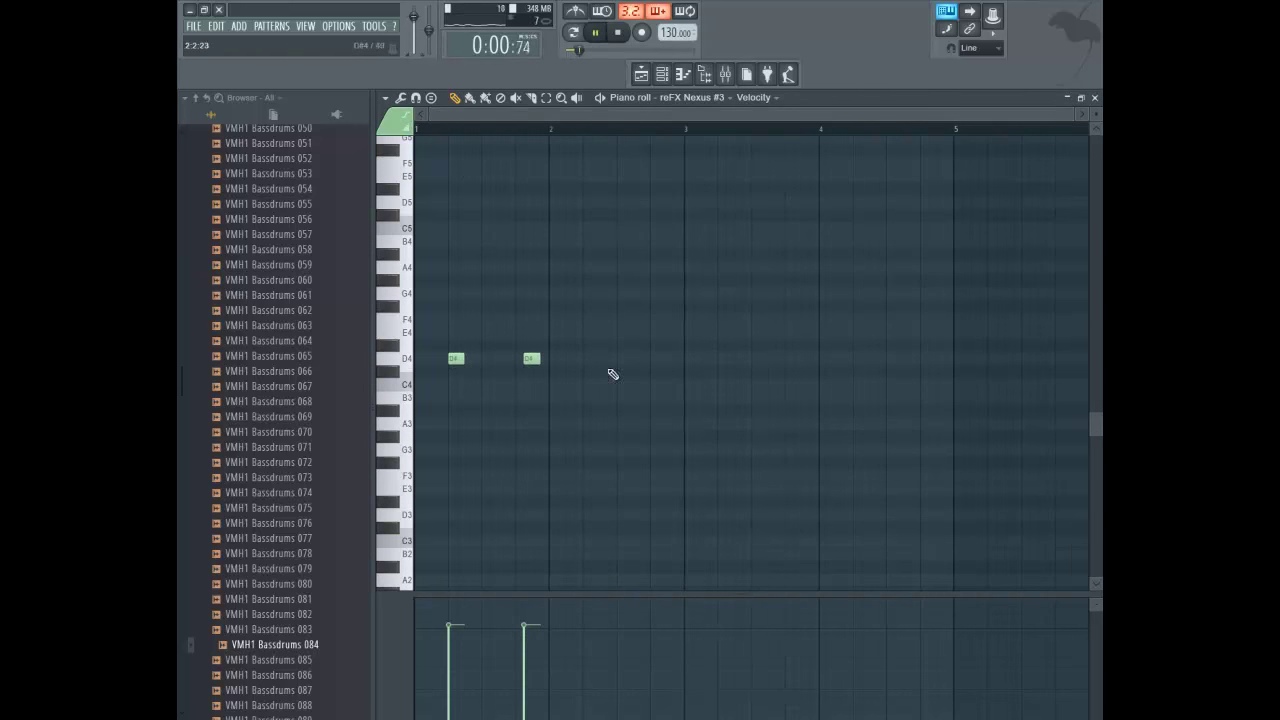
drag(531, 363, 522, 360)
click(416, 97)
click(433, 131)
click(416, 97)
click(428, 133)
click(588, 360)
click(655, 360)
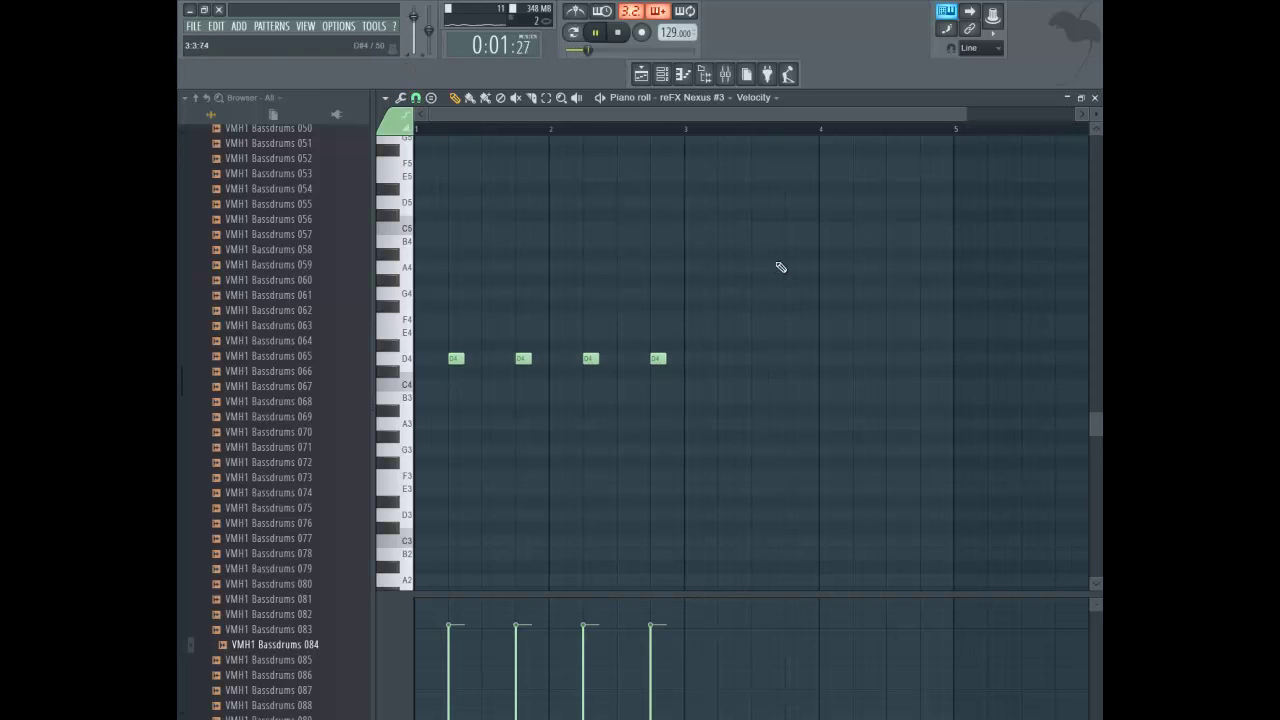
- Place two consecutive Pattern 6 clips on Track 5 to cover bars 1 to 4, and play the arrangement
key(space)
click(641, 74)
drag(514, 333, 469, 330)
key(space)
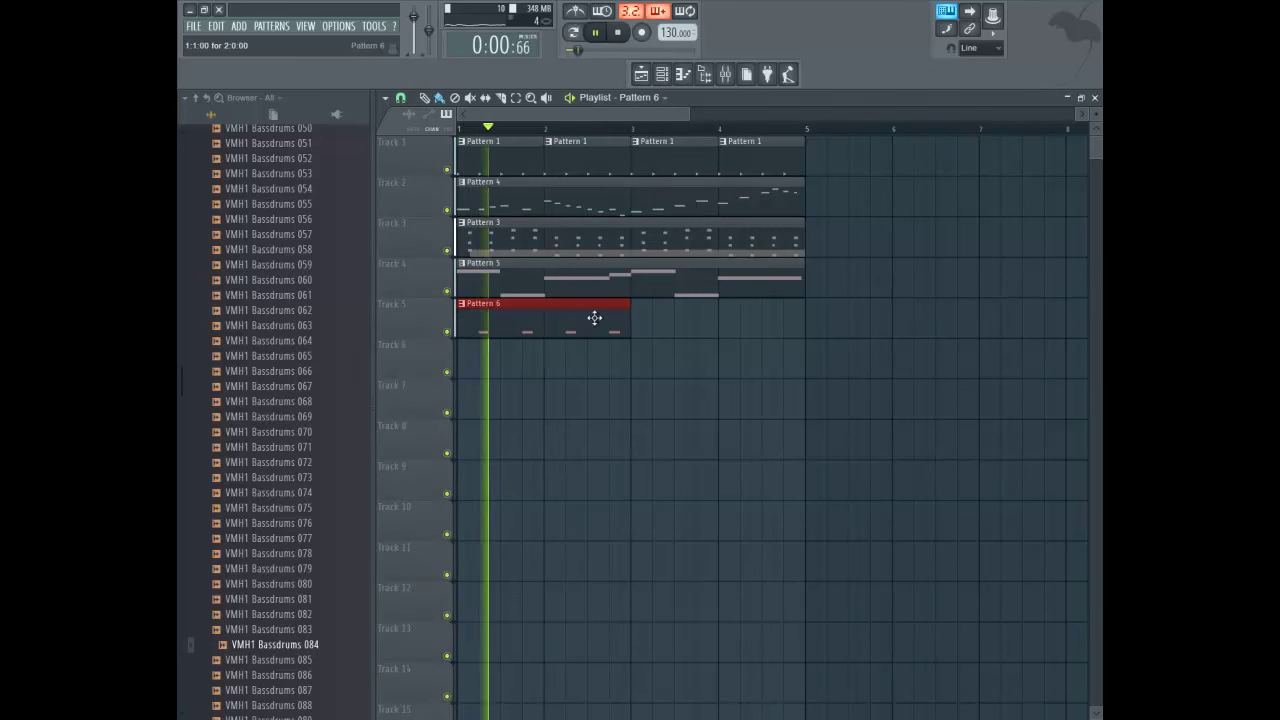
click(644, 322)
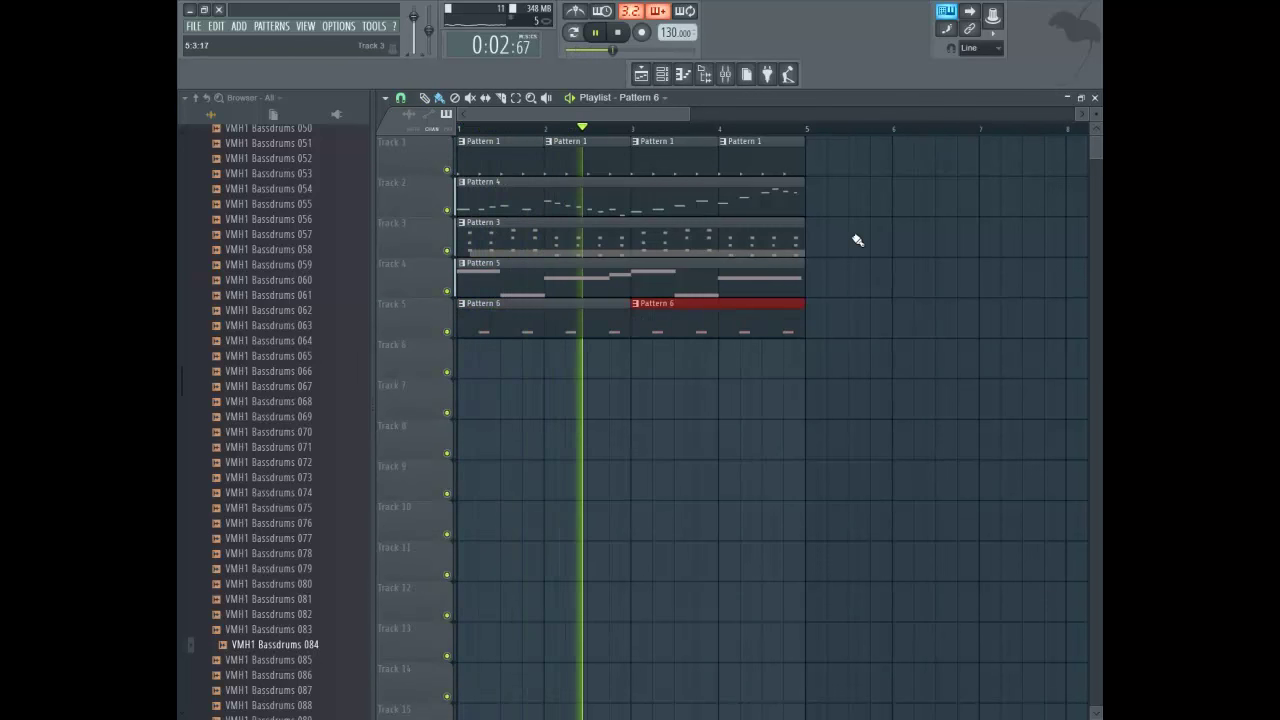
- Add an extra D4 note just after beat 3 of bar 2 in Pattern 6 and listen to the result
click(1095, 98)
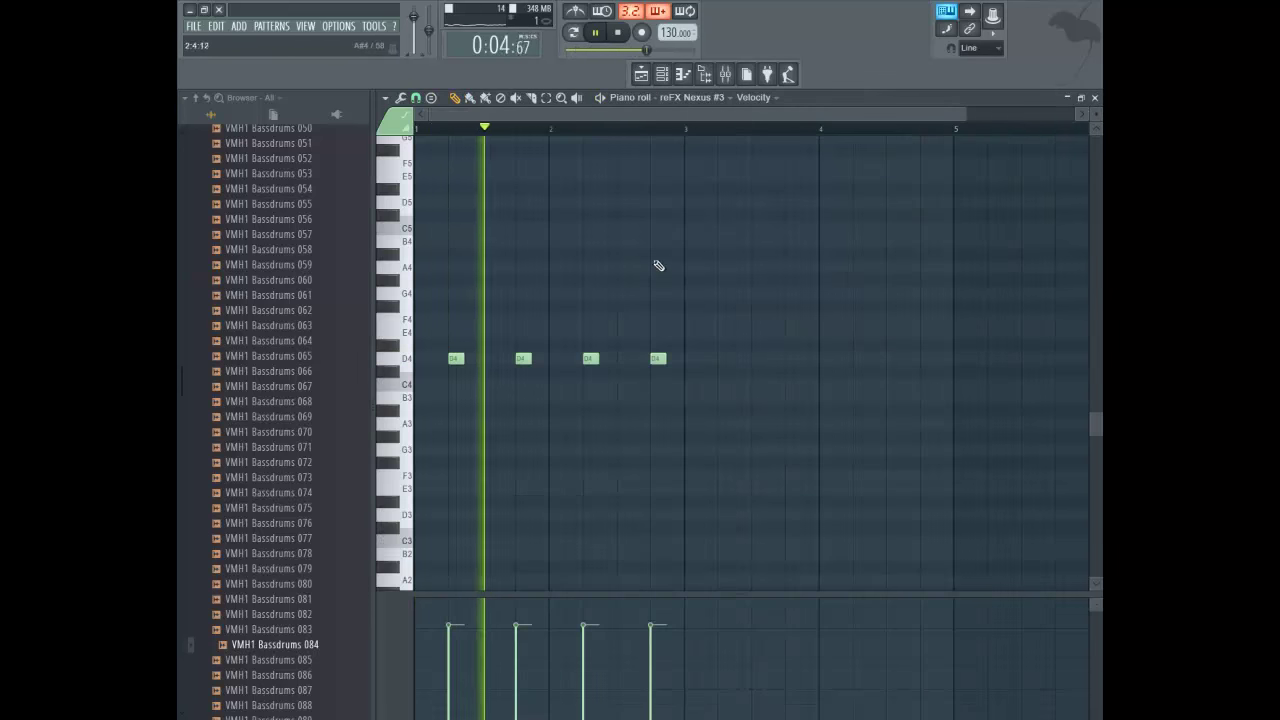
scroll(684, 131, up, 2)
key(space)
click(575, 357)
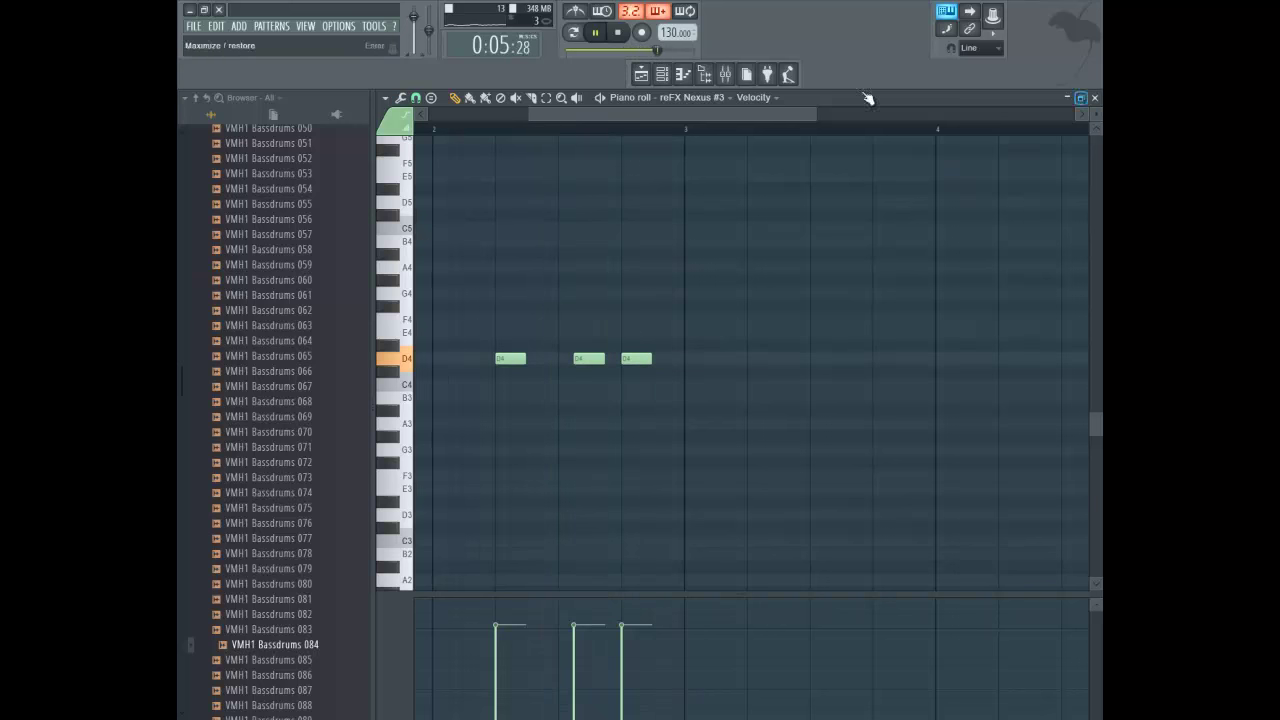
key(space)
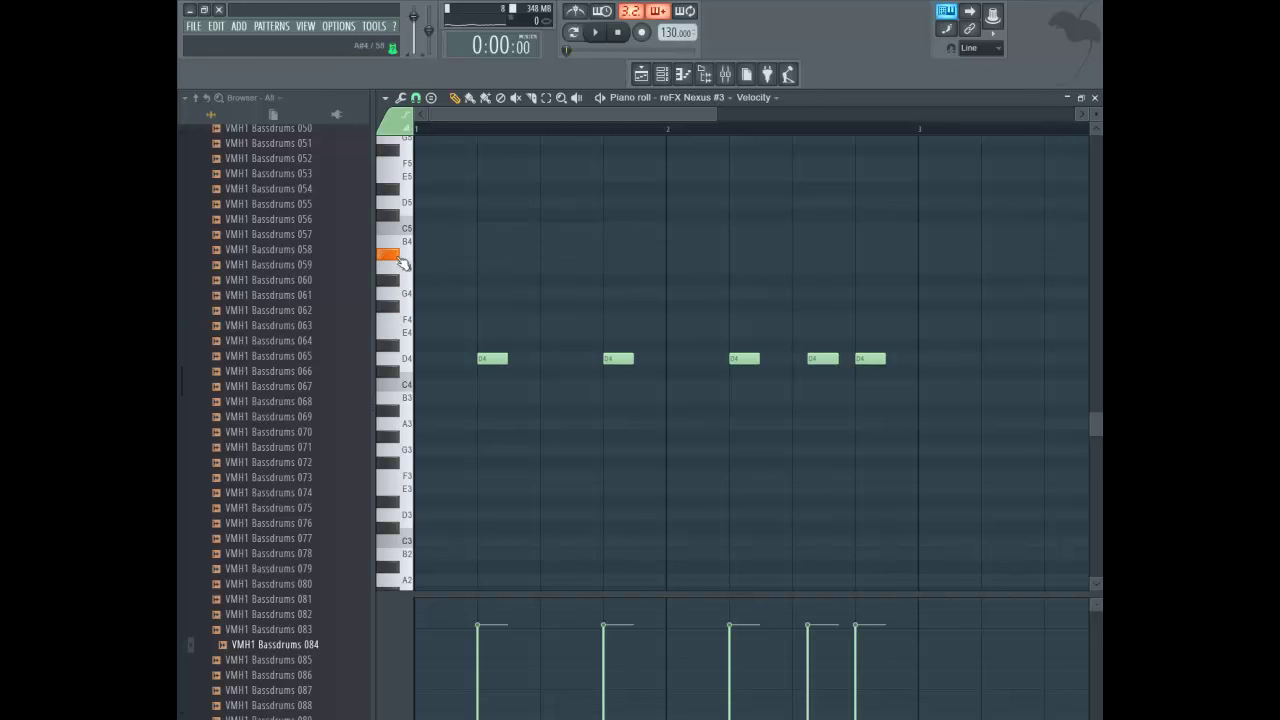
- Add eight A#4 notes on the offbeats across bars 1 and 2, play them back, and close the piano roll
click(455, 255)
click(576, 254)
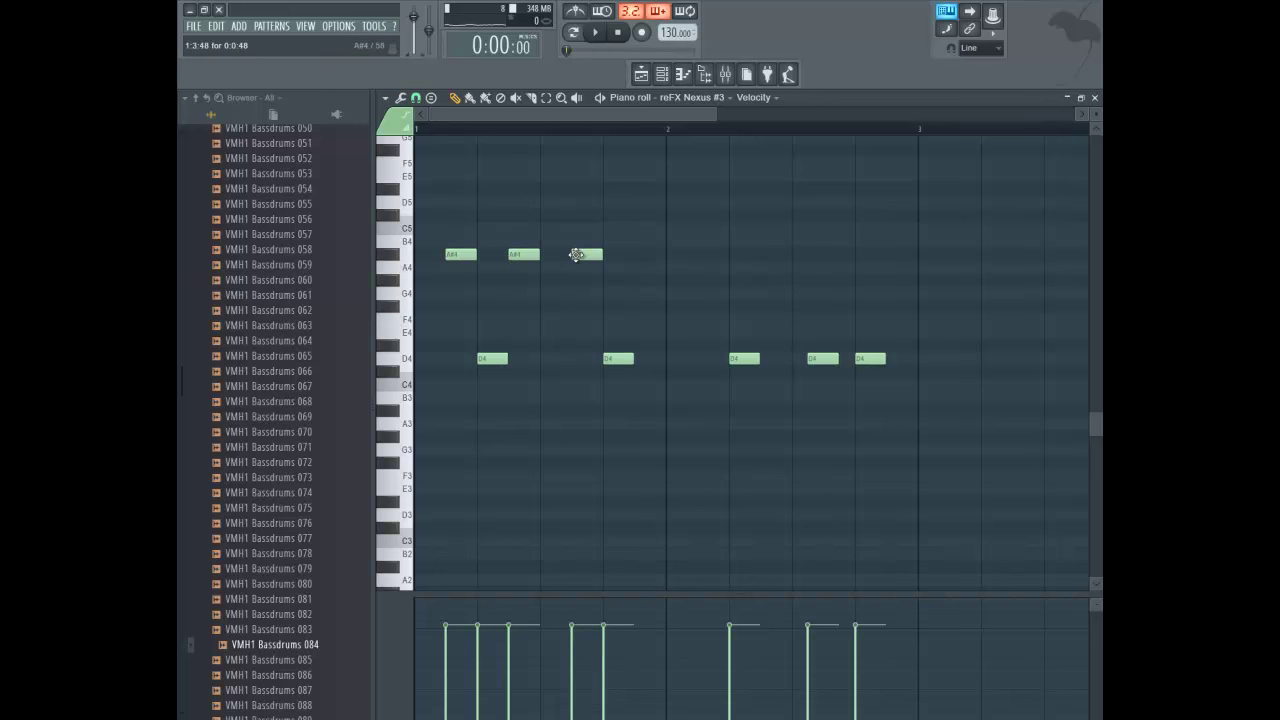
click(640, 256)
click(704, 257)
click(774, 256)
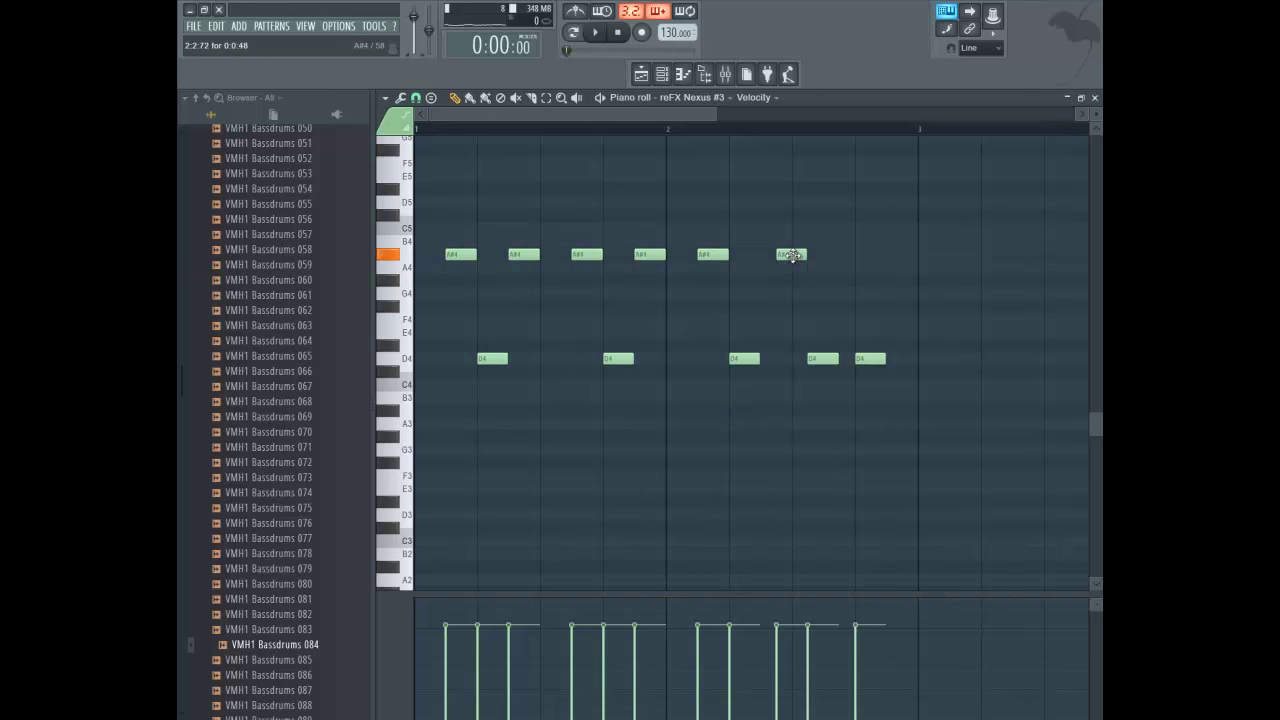
click(836, 257)
click(891, 257)
key(space)
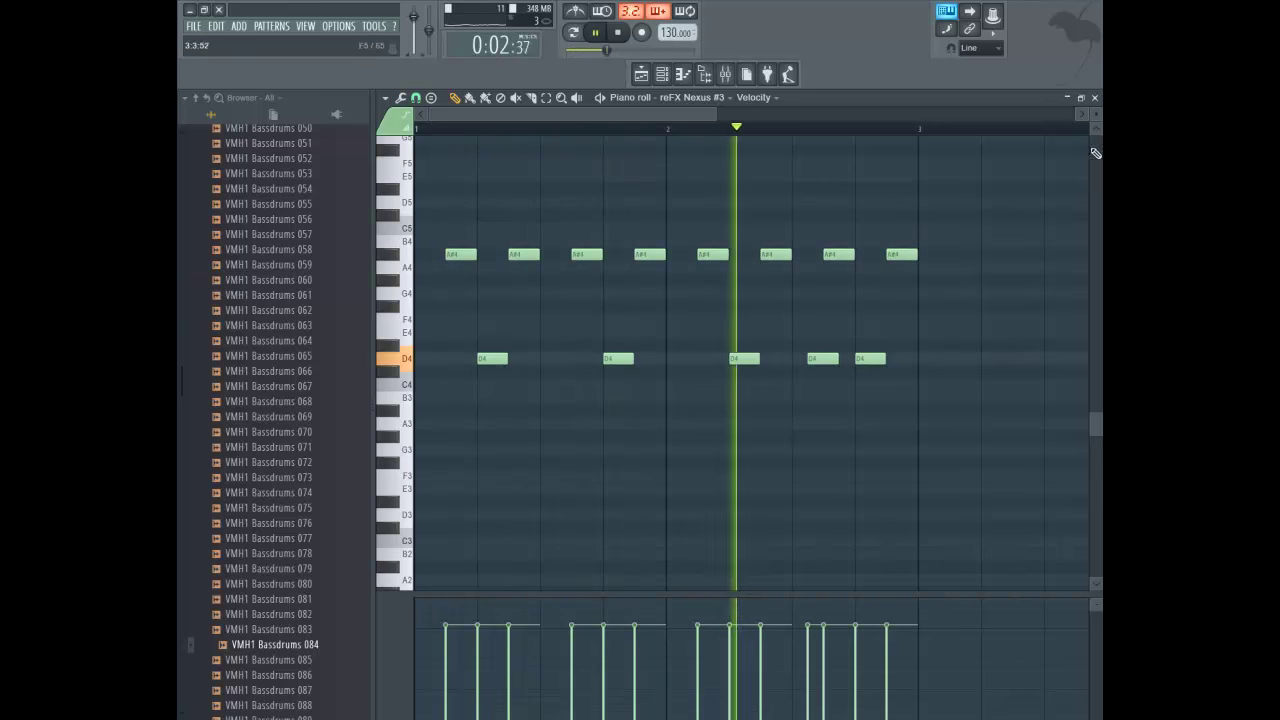
click(1094, 97)
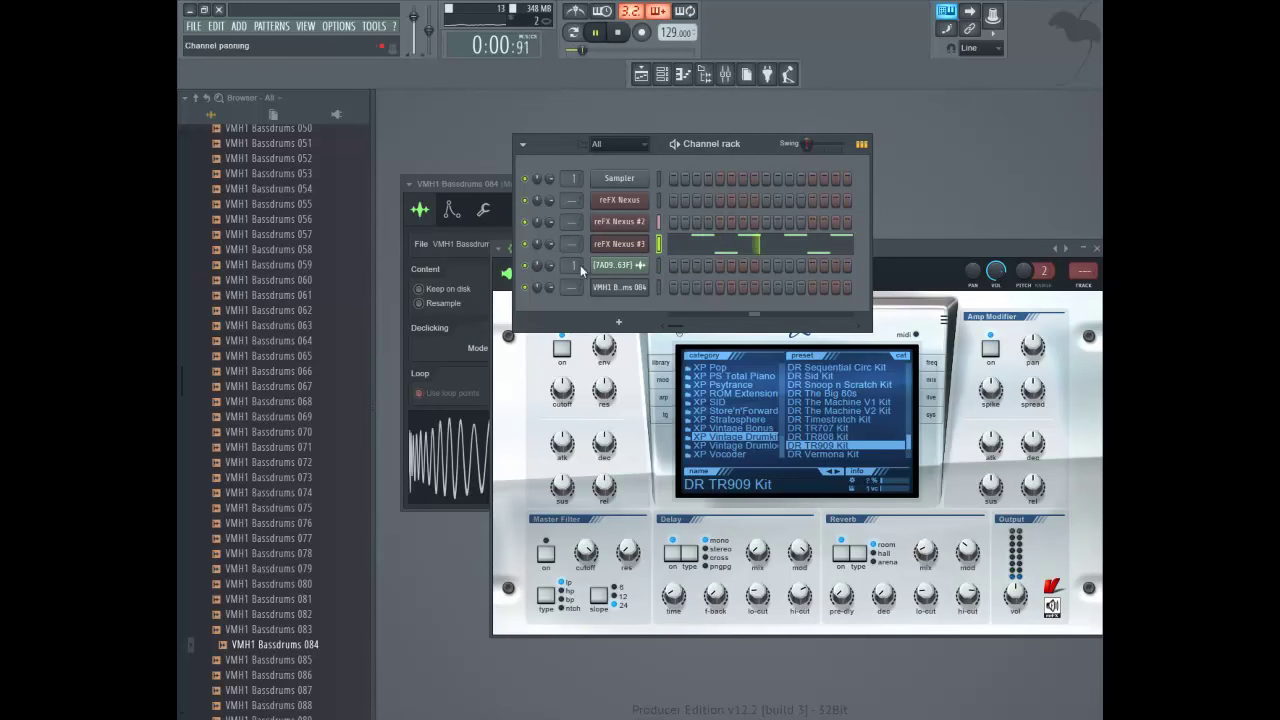
- Clone the reFX Nexus #3 channel and try BA Fret Bass 2 from the XP Guitars category in the clone
key(alt+c)
scroll(768, 432, up, 4)
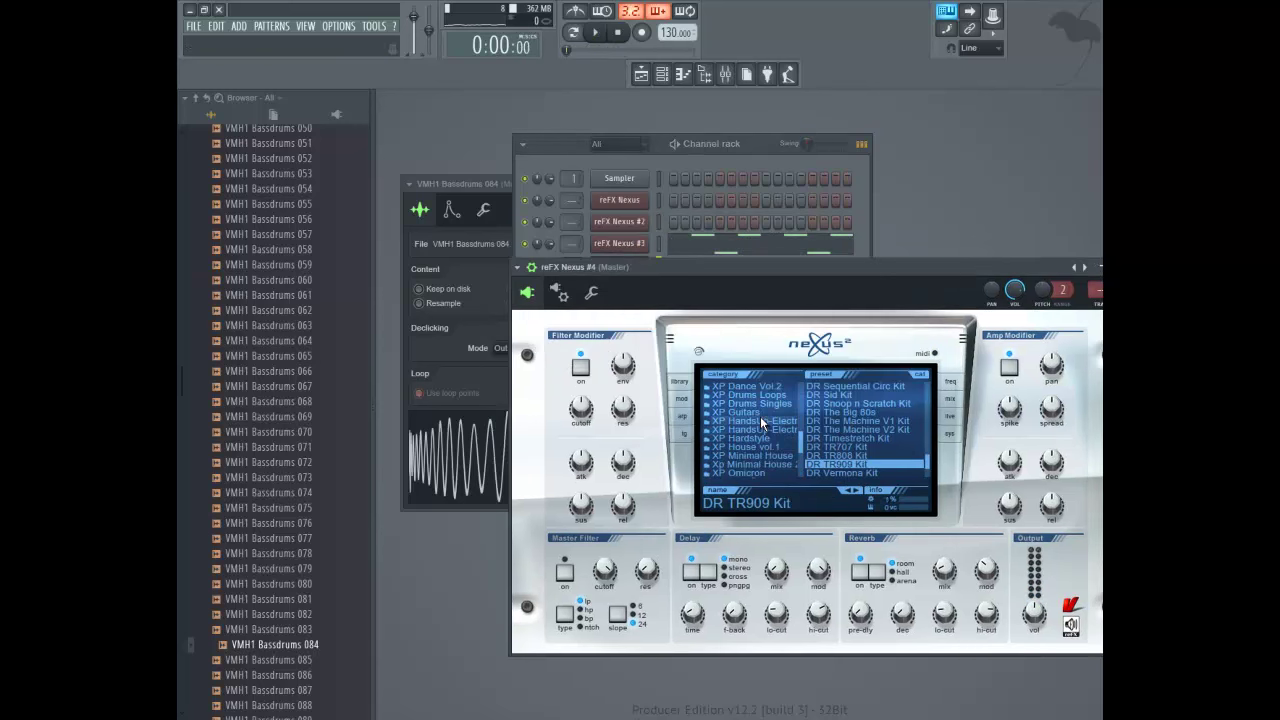
click(740, 412)
click(828, 412)
key(space)
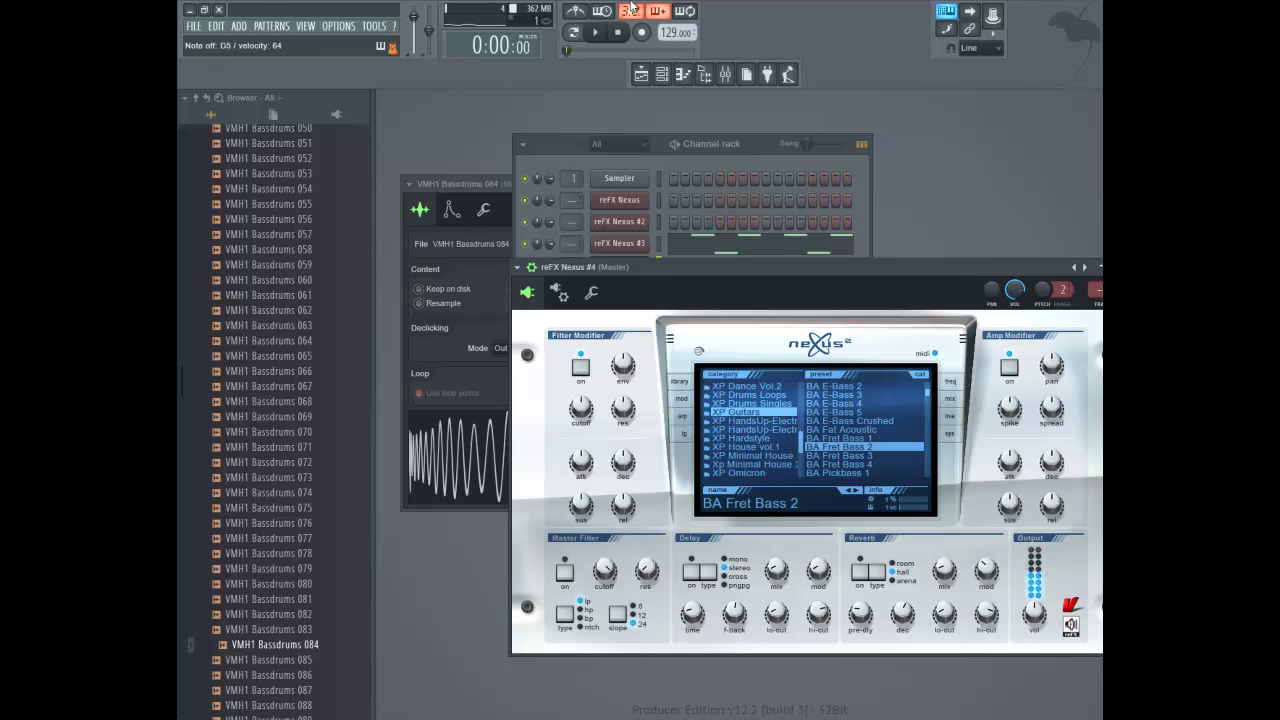
- Load BA Slap Bass 4 in reFX Nexus #4, try it over the playing arrangement, and bring the channel rack forward
key(space)
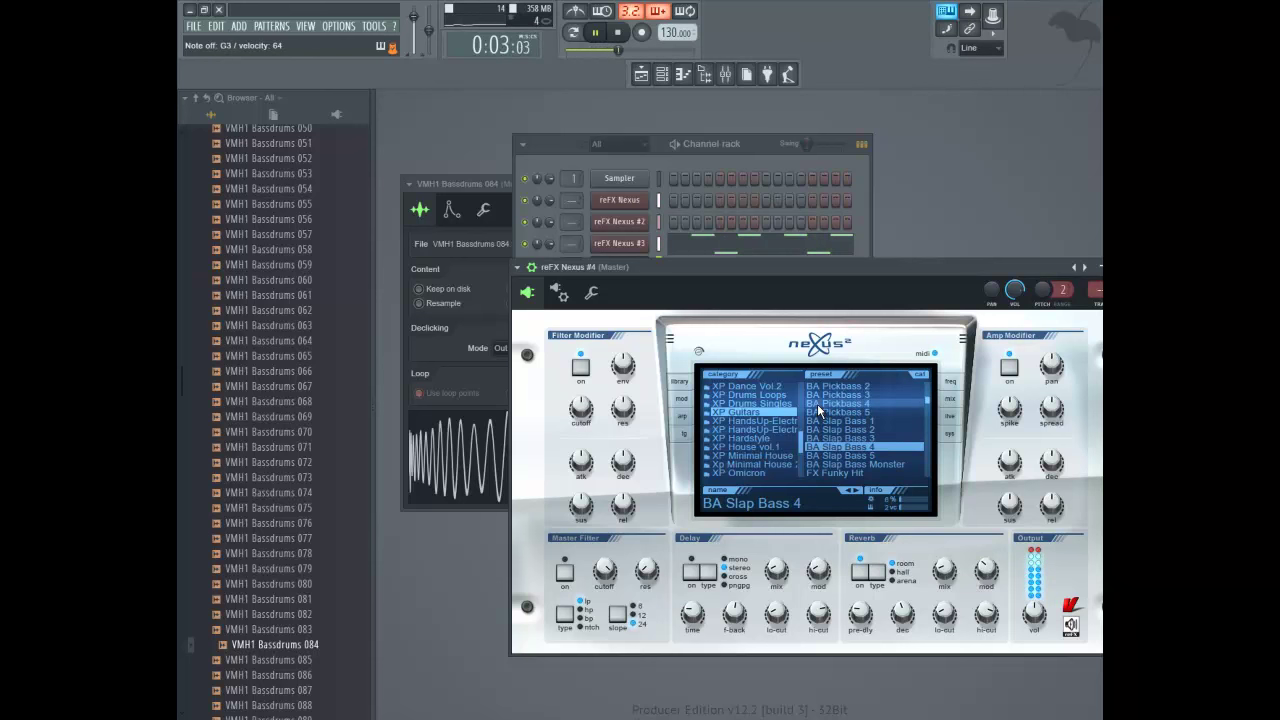
key(space)
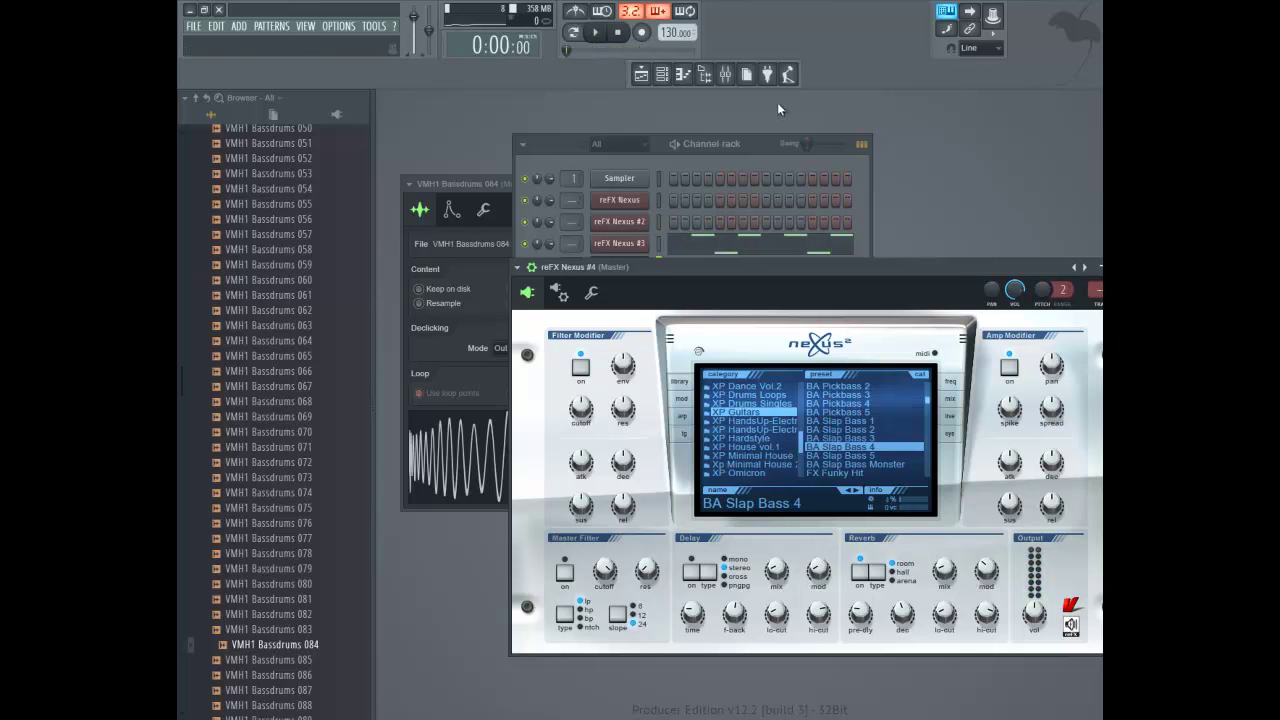
click(762, 137)
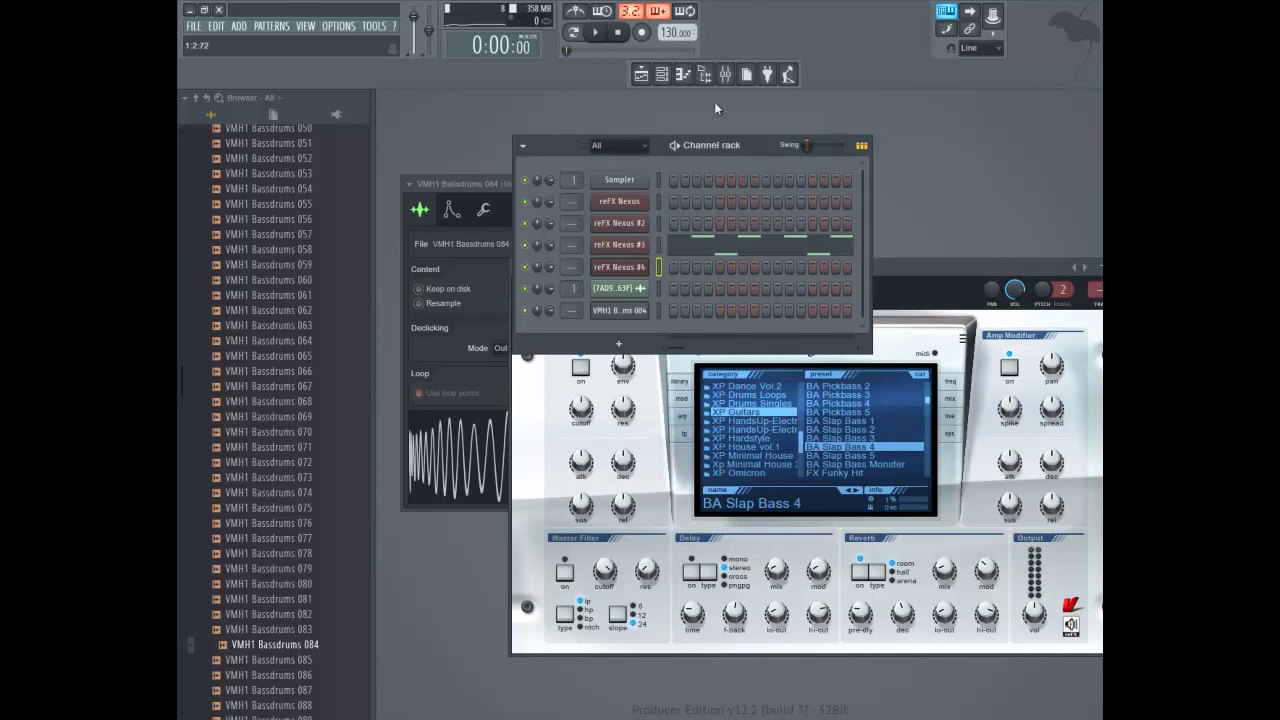